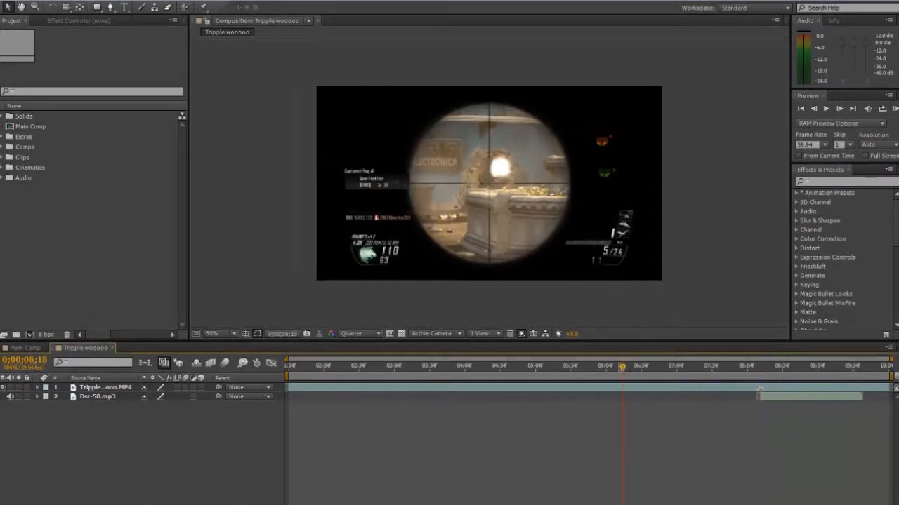
- Scrub through the gunshots in the Tripple wooooo composition and inspect the Main Comp's layers
click(657, 368)
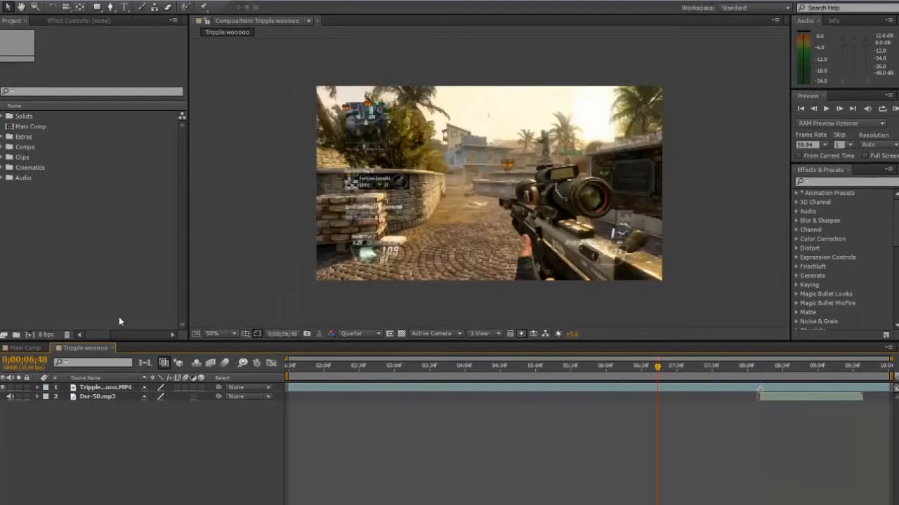
drag(681, 372, 794, 369)
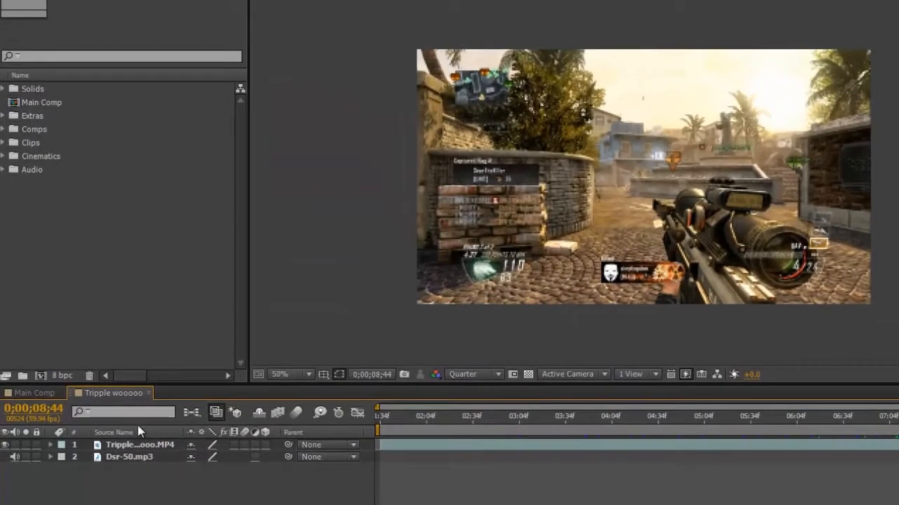
click(33, 393)
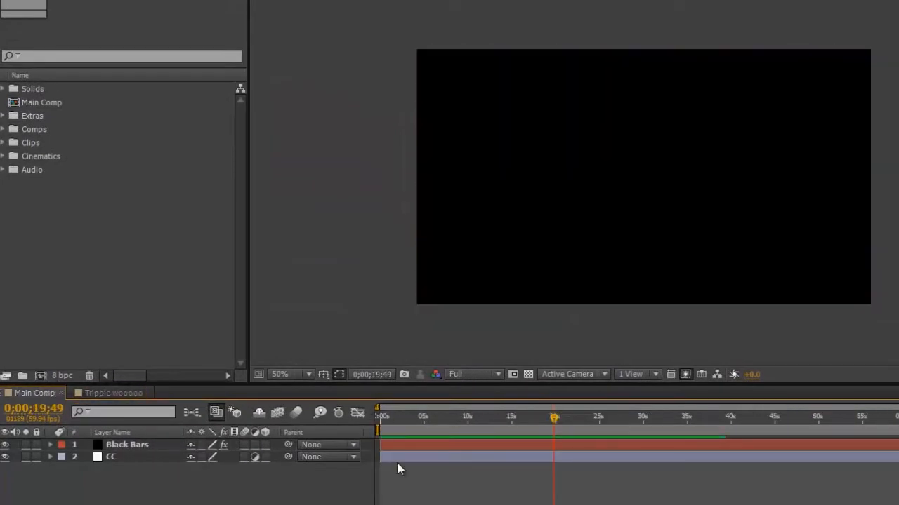
click(114, 460)
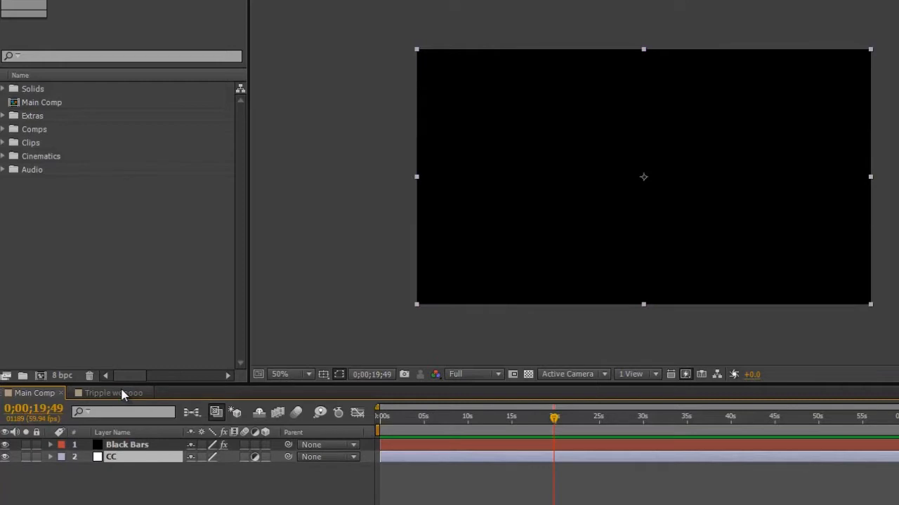
- Examine how the project is organised by viewing the contents of the Clips and Comps folders
drag(32, 219, 46, 82)
click(48, 261)
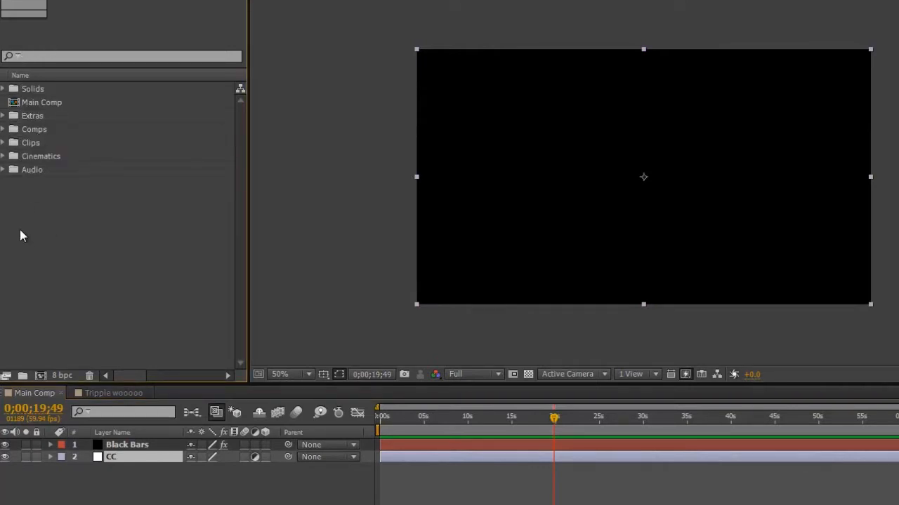
drag(20, 234, 20, 56)
click(52, 237)
click(4, 143)
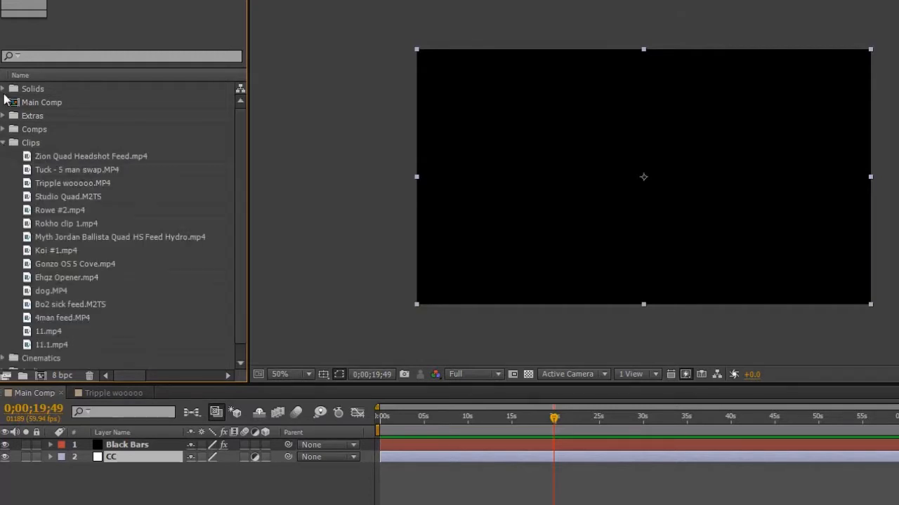
click(3, 143)
click(4, 129)
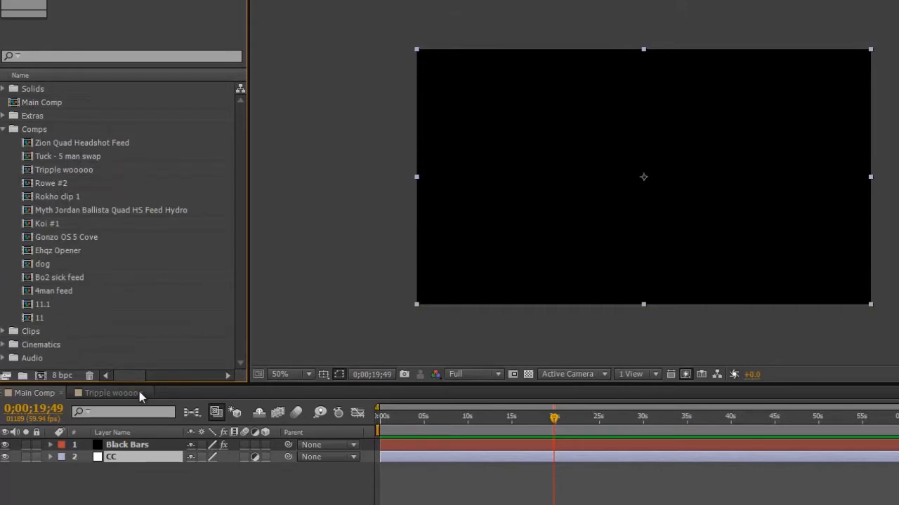
- In the Tripple wooooo composition, set the scale of the Tripple wooooo.MP4 layer to 101%
click(112, 393)
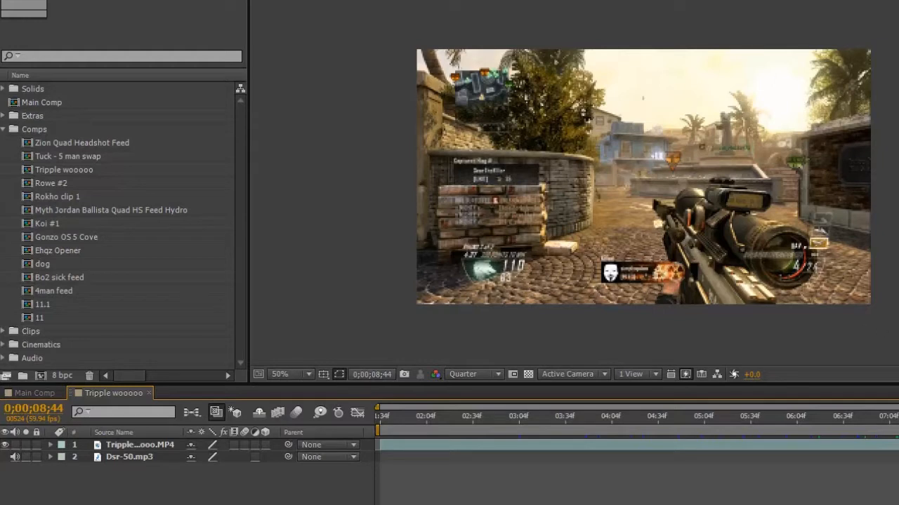
click(441, 436)
click(438, 448)
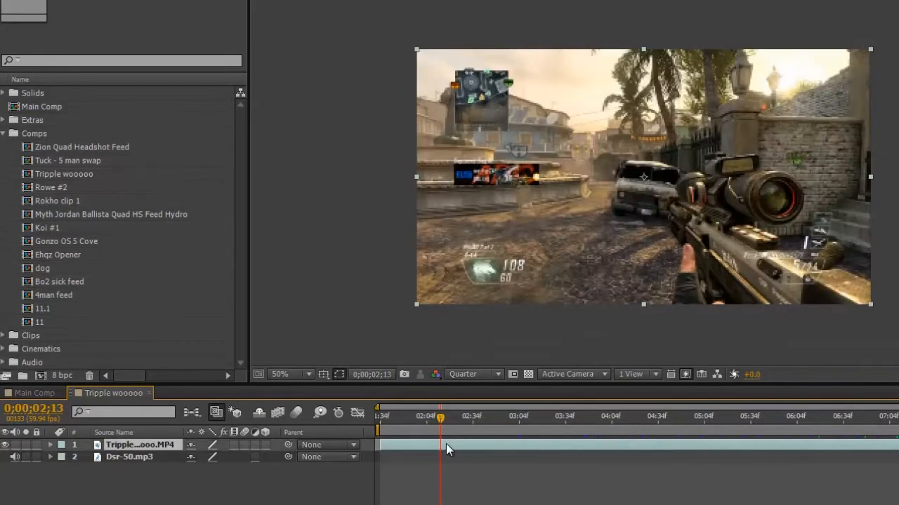
key(s)
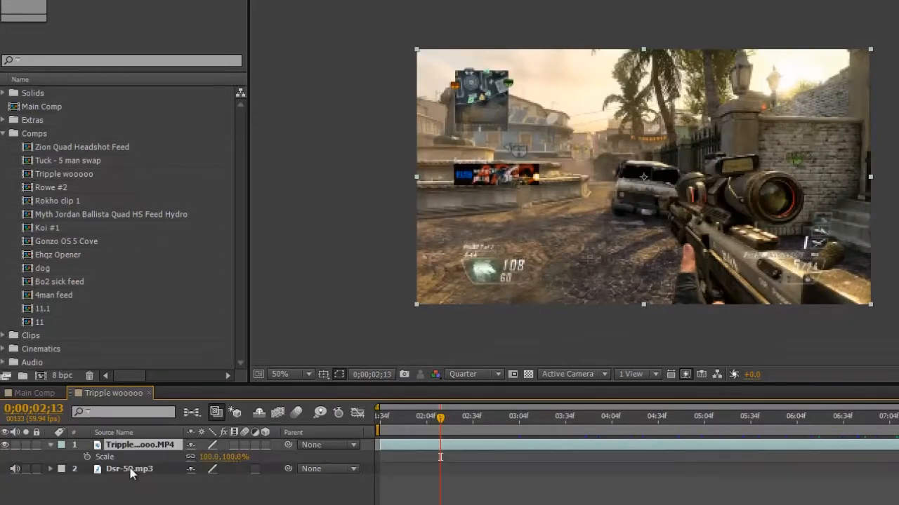
click(214, 457)
text(101)
key(Return)
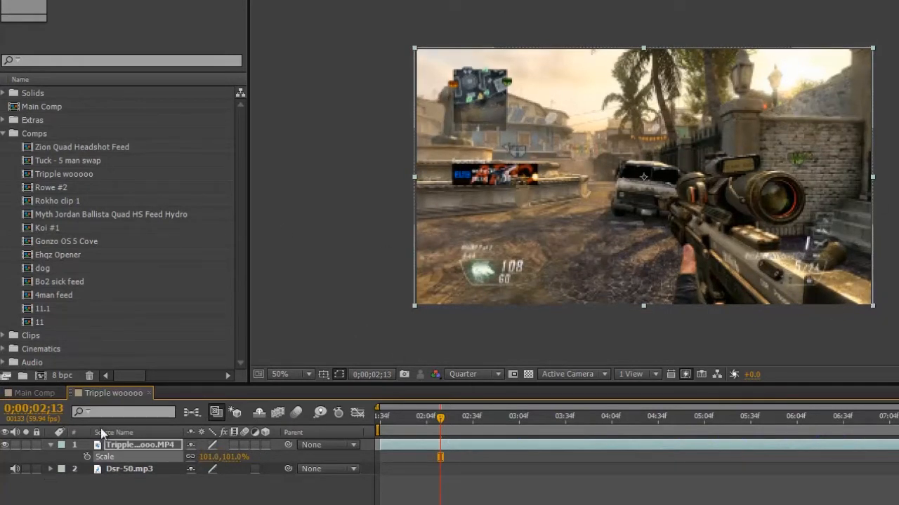
- Create a new composition from the Studio Quad.M2TS clip and move it into the Comps folder
click(148, 393)
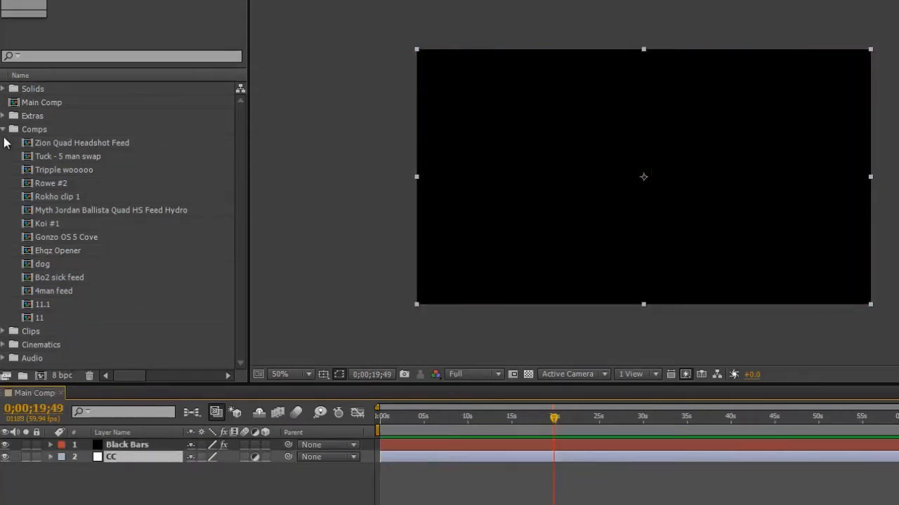
click(3, 129)
click(4, 143)
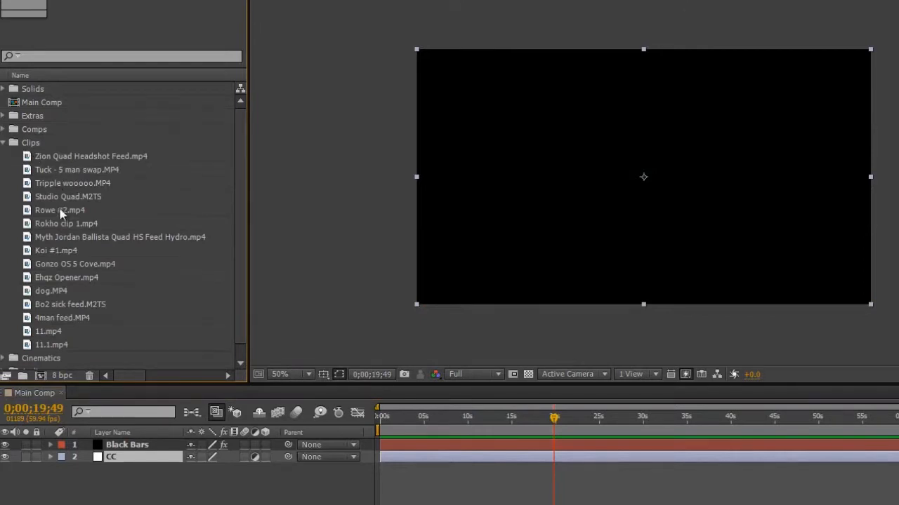
drag(66, 197, 41, 376)
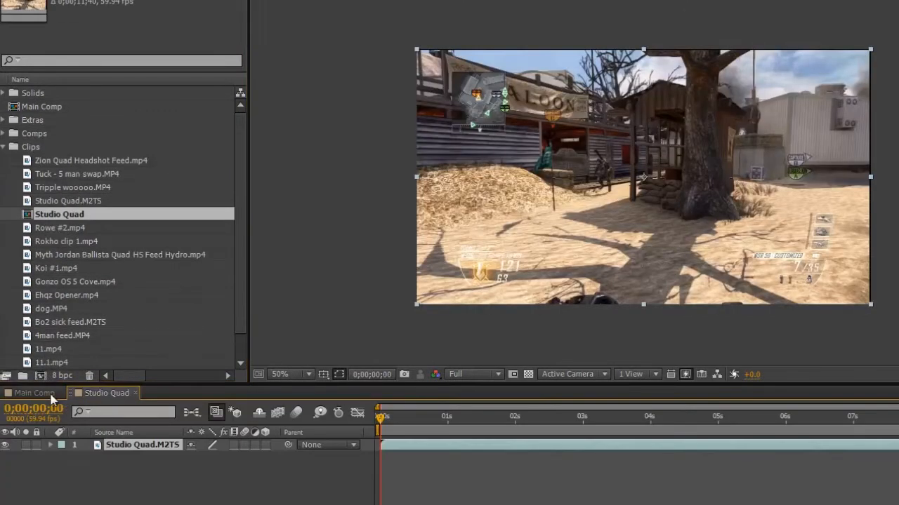
drag(73, 214, 60, 131)
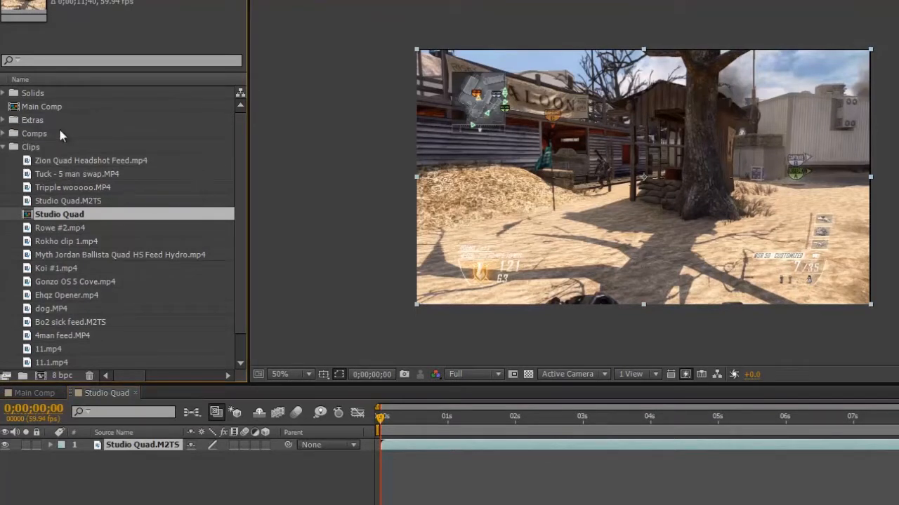
click(4, 146)
click(401, 464)
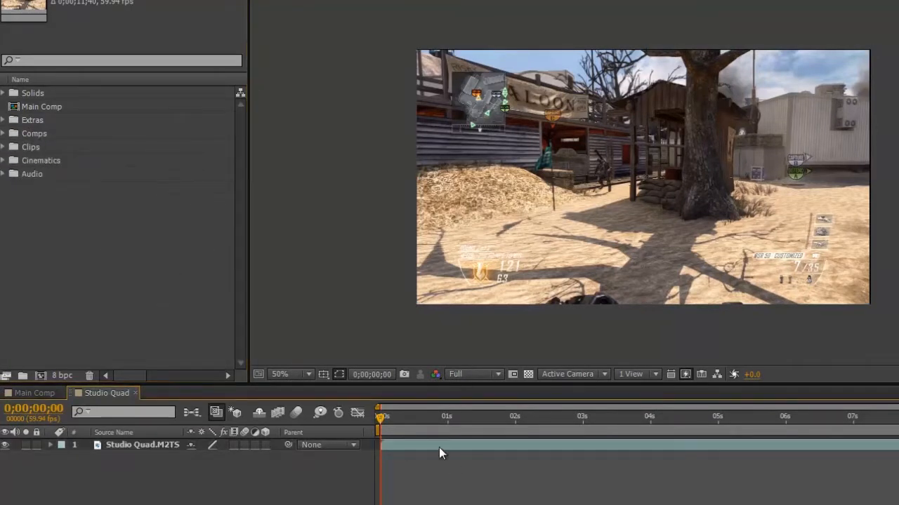
- Start the work area shortly before the first shot and mark that shot on the Studio Quad.M2TS layer at 0;00;02;04
drag(389, 418, 514, 424)
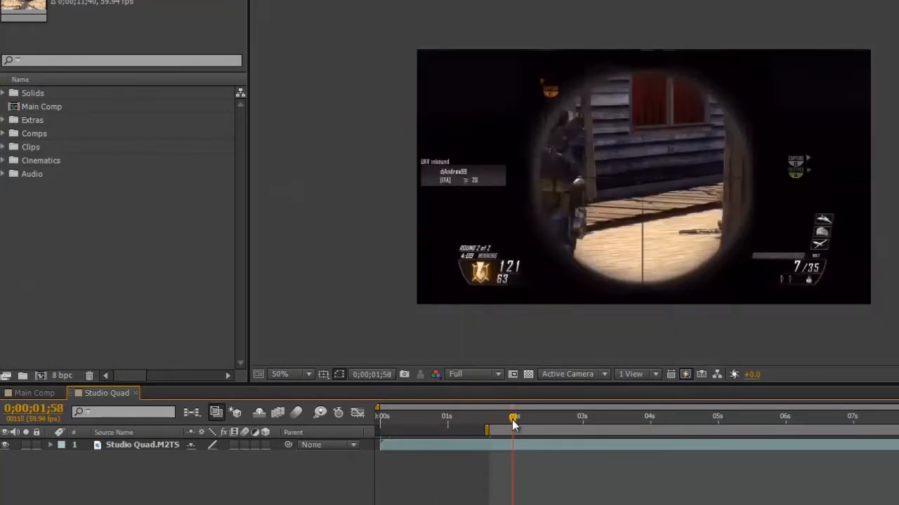
key(shift+Page_Down)
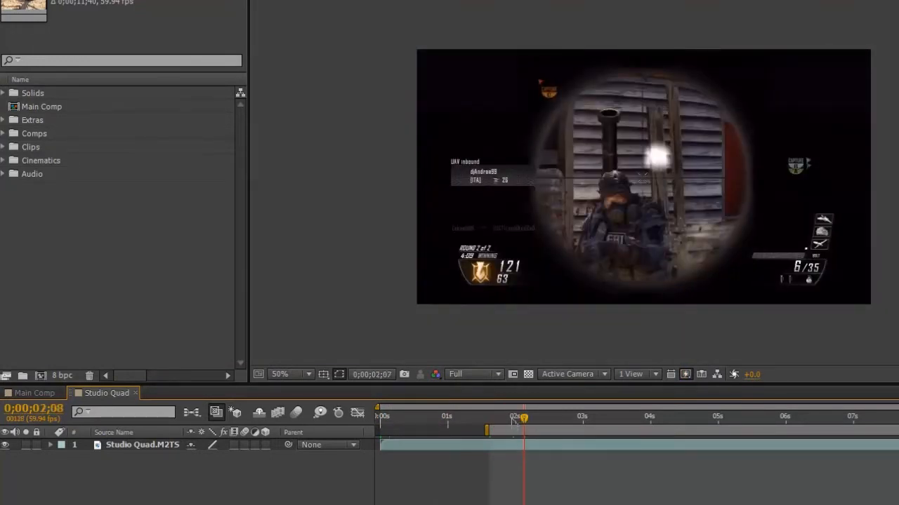
drag(514, 419, 514, 422)
key(Page_Down)
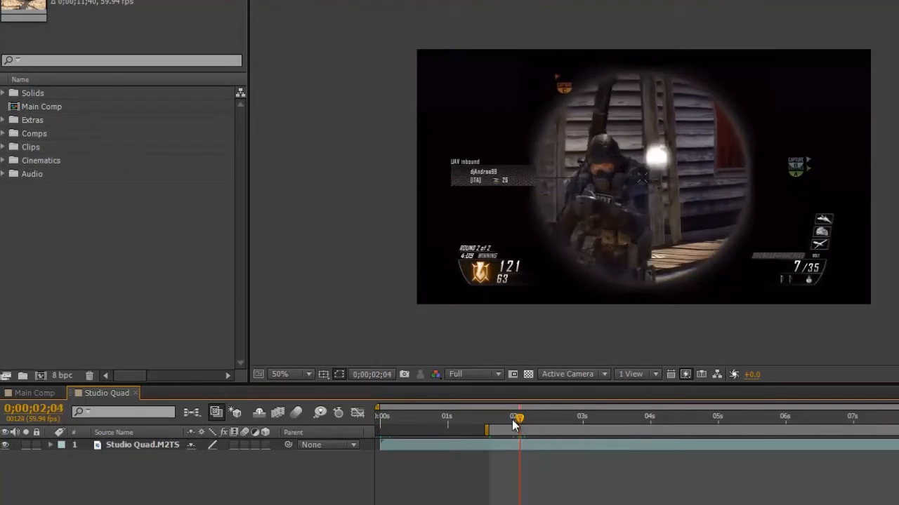
click(533, 448)
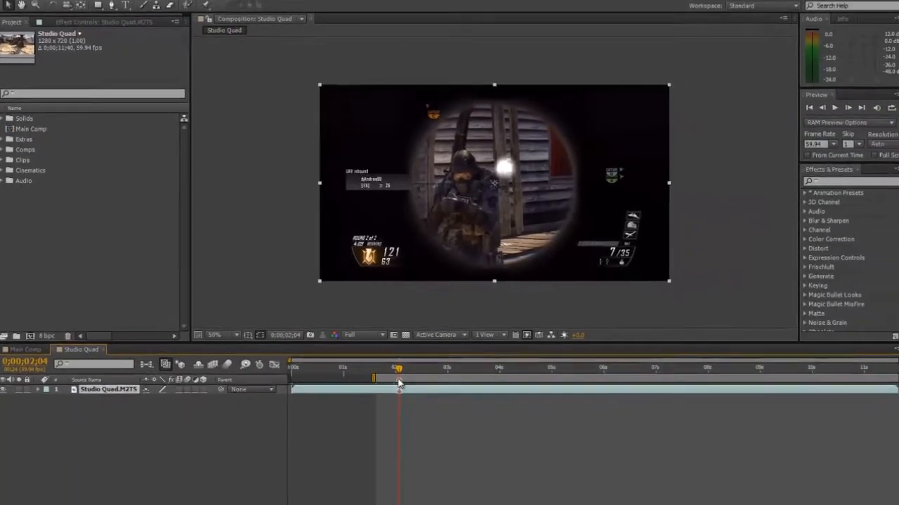
right_click(519, 432)
click(437, 412)
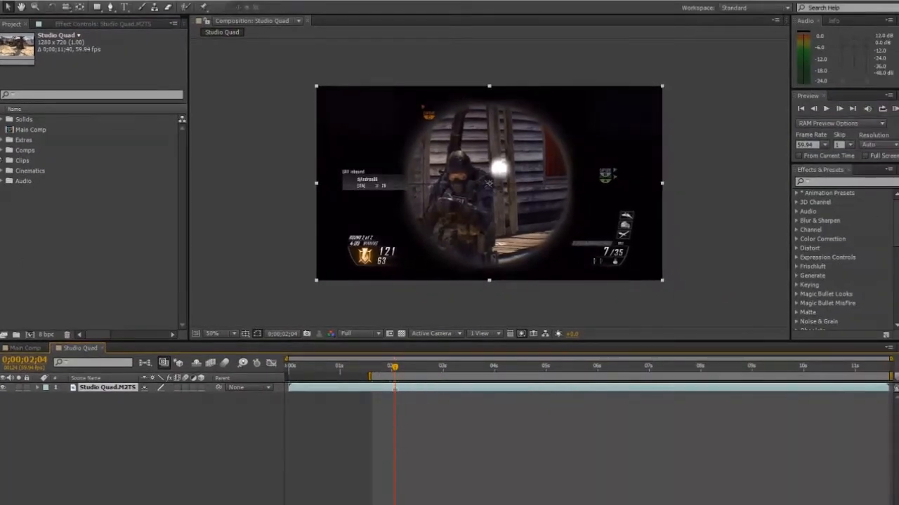
- Add Dsr-50.mp3 below the clip and use its waveform to align the gunshot with the marker at 0;00;02;04
click(9, 181)
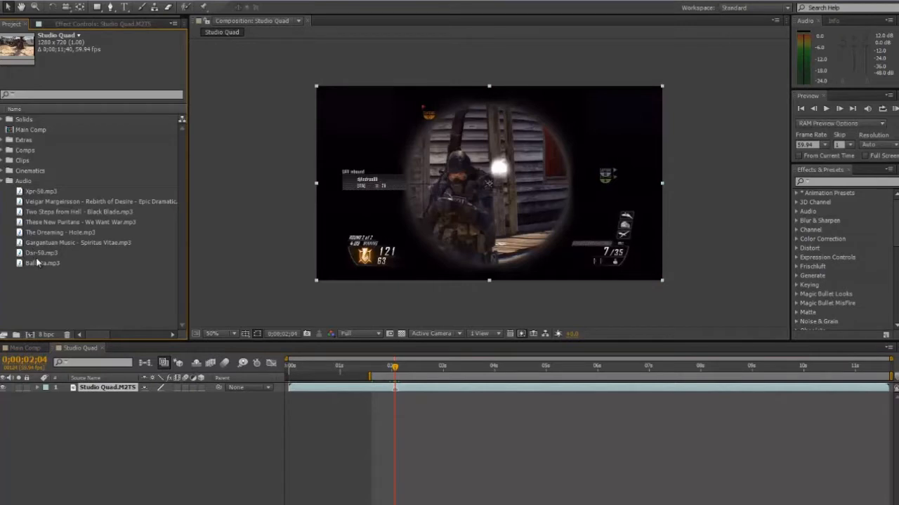
drag(38, 253, 401, 431)
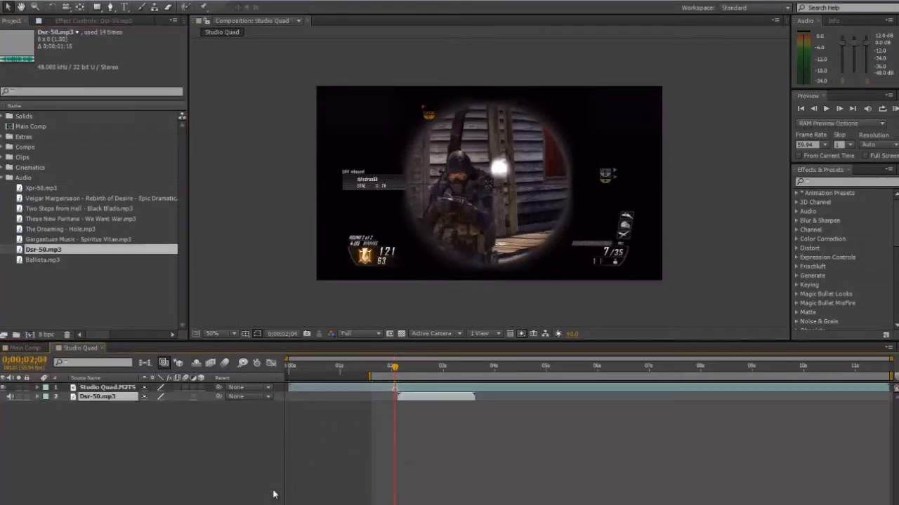
drag(304, 504, 367, 504)
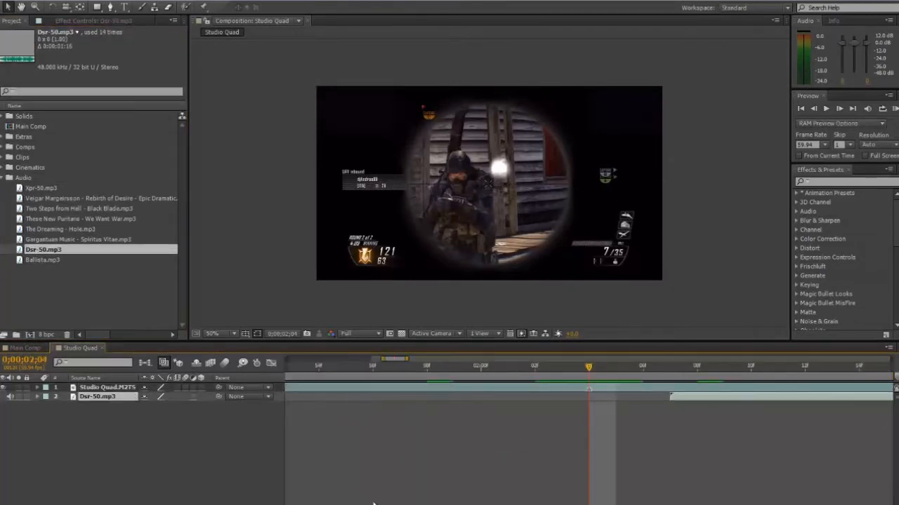
key(l)
key(l)
drag(754, 398, 594, 401)
key(semicolon)
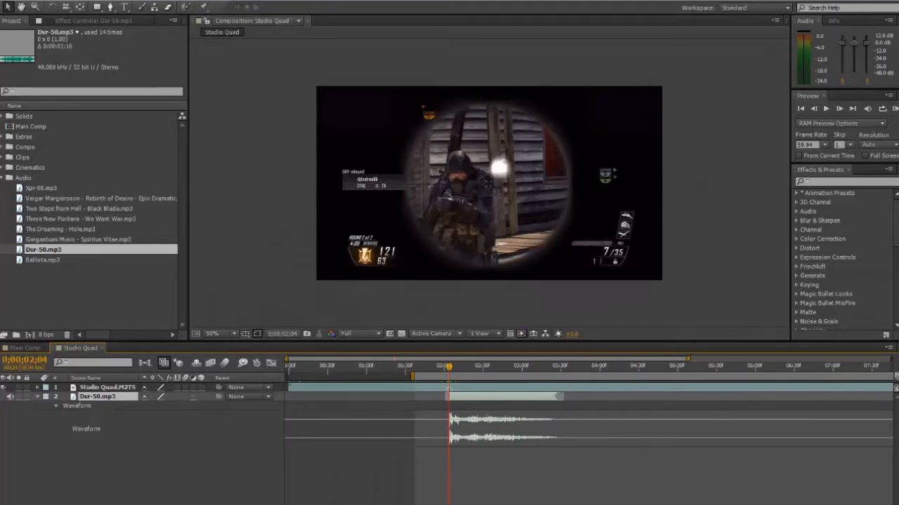
- Set the scale of the Studio Quad.M2TS layer to 101%
drag(450, 367, 549, 367)
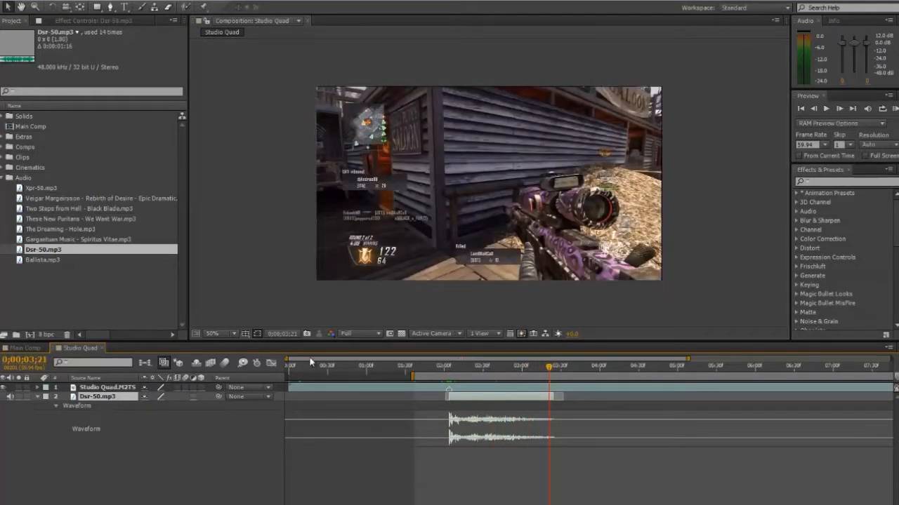
click(103, 388)
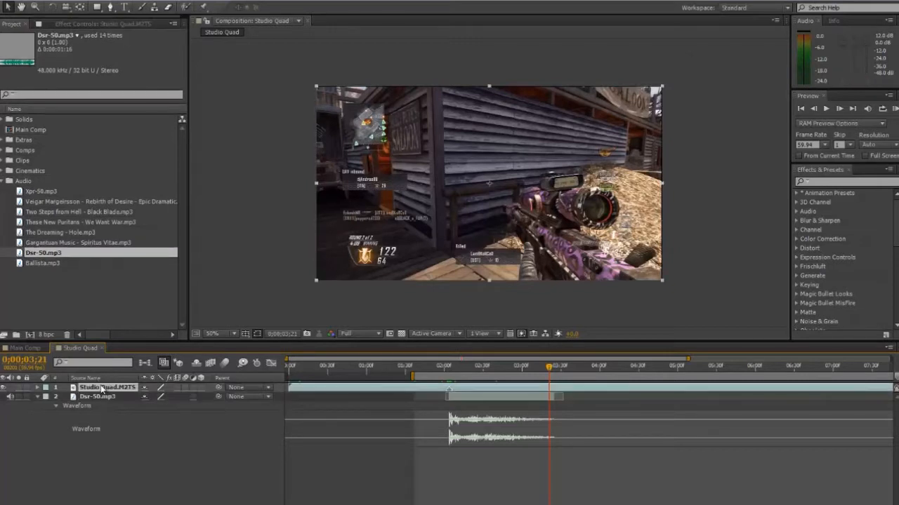
key(s)
click(160, 396)
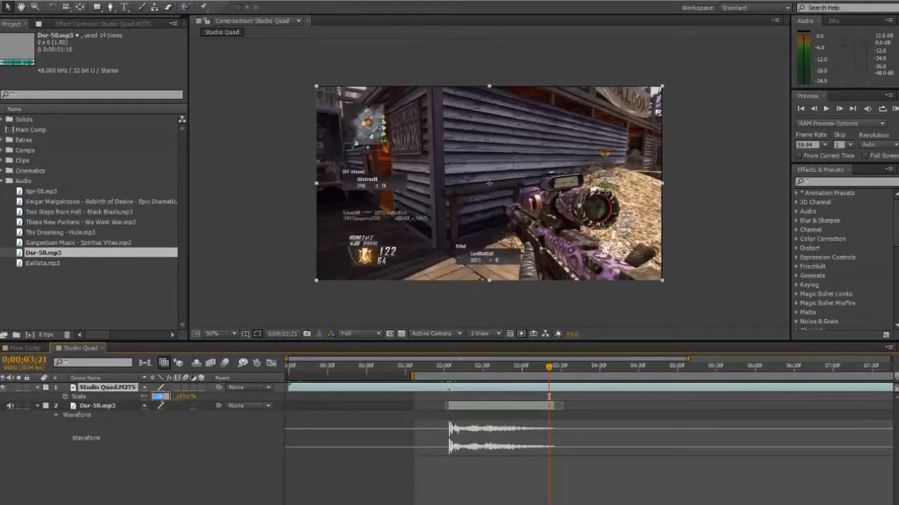
text(101)
key(Return)
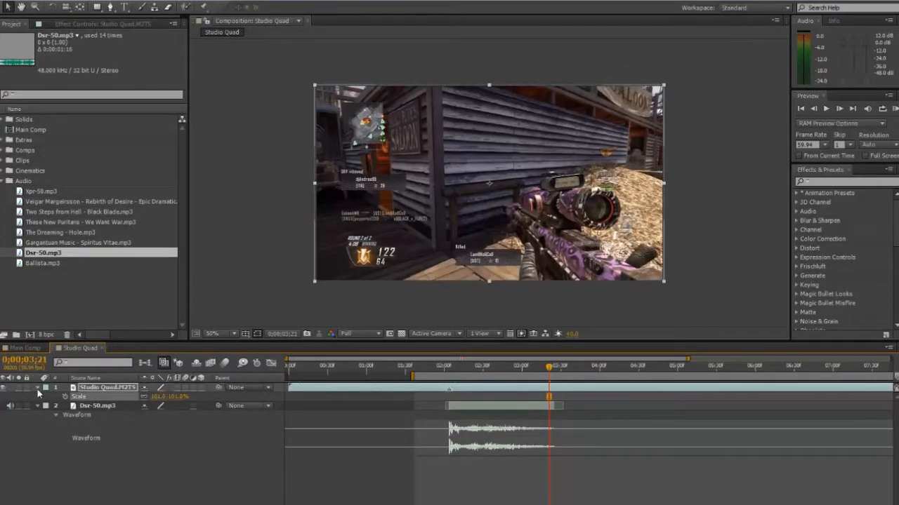
key(s)
- Mark the second shot at 0;00;04;40 and make a duplicate of the Dsr-50.mp3 layer start there
drag(549, 370, 652, 379)
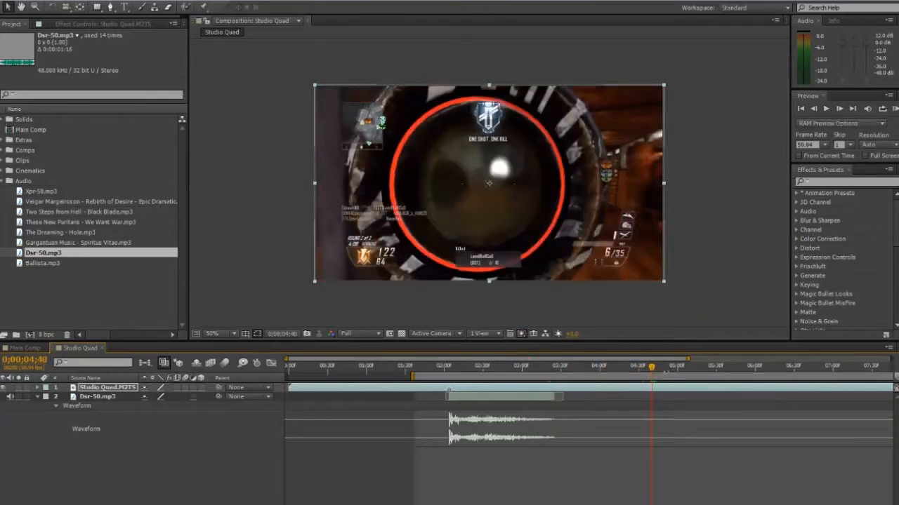
click(471, 399)
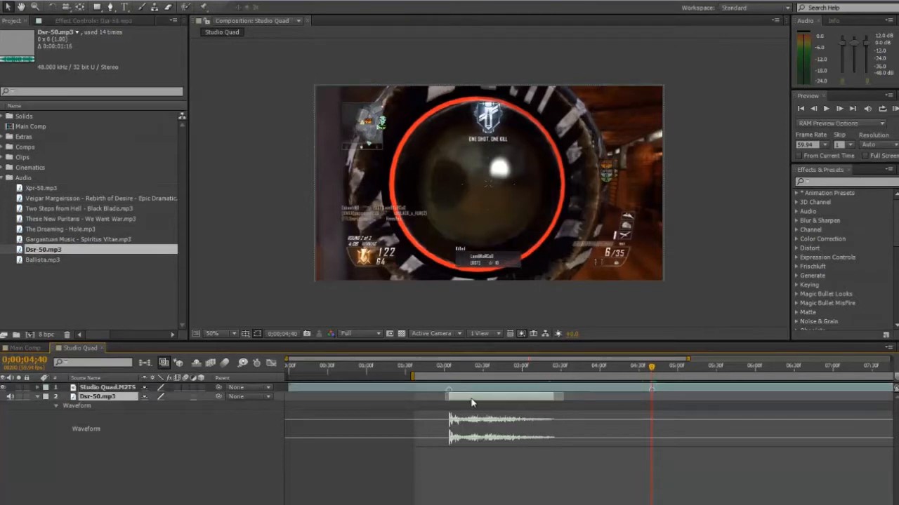
key(ctrl+d)
key(bracketleft)
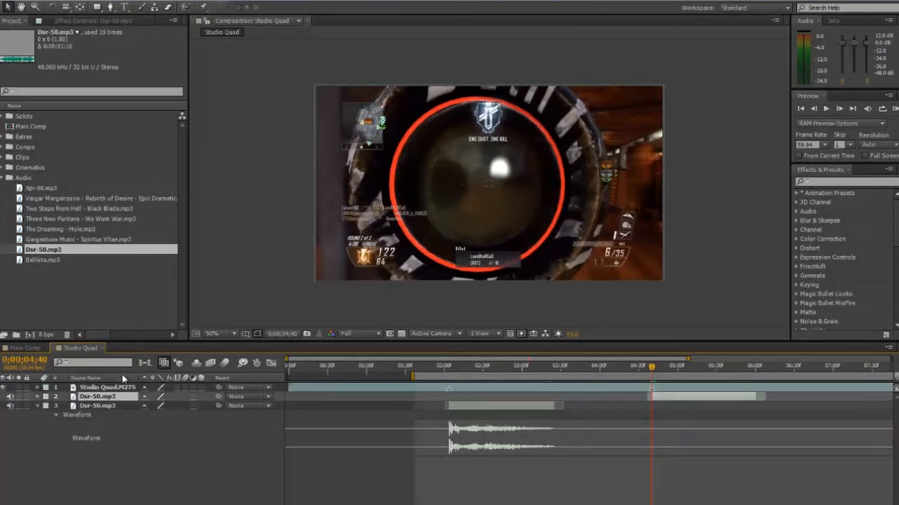
- Show the audio levels and waveform of the first shot's Dsr-50.mp3 layer
click(108, 407)
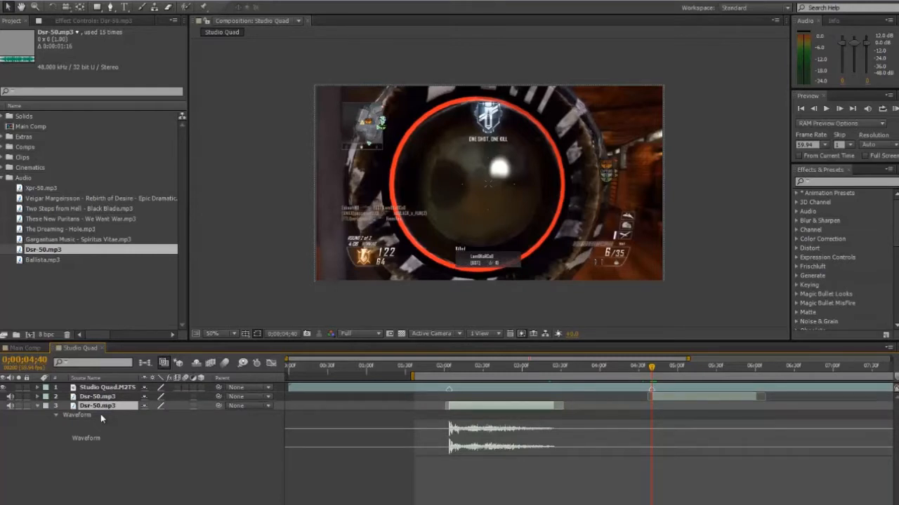
click(39, 405)
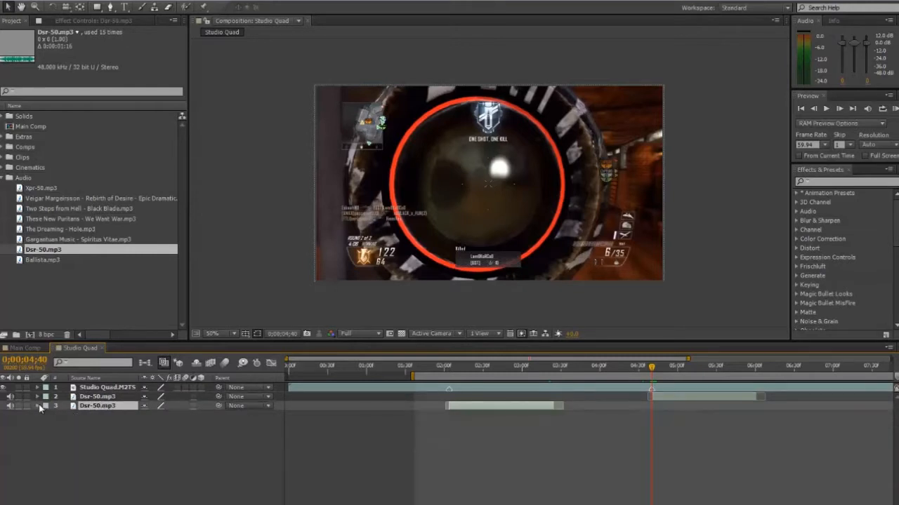
click(39, 405)
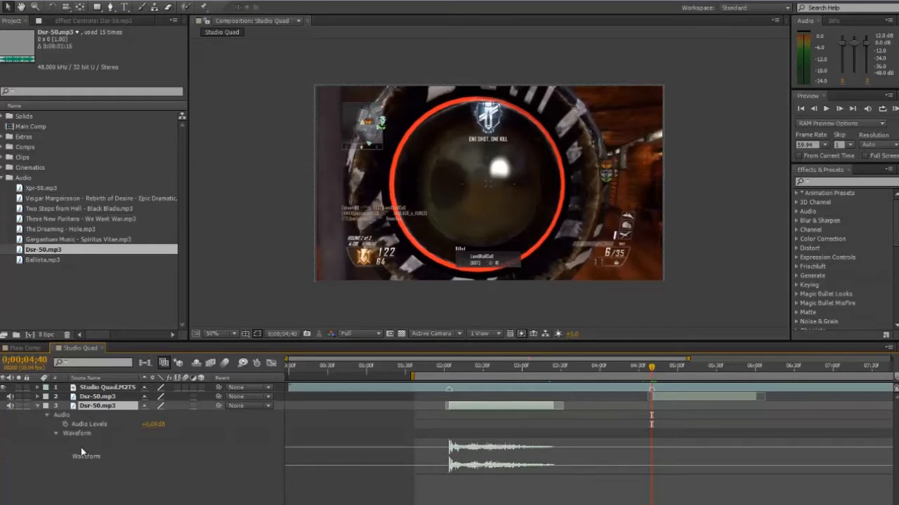
- Set the audio levels of the first shot's Dsr-50.mp3 layer to -3 dB
key(l)
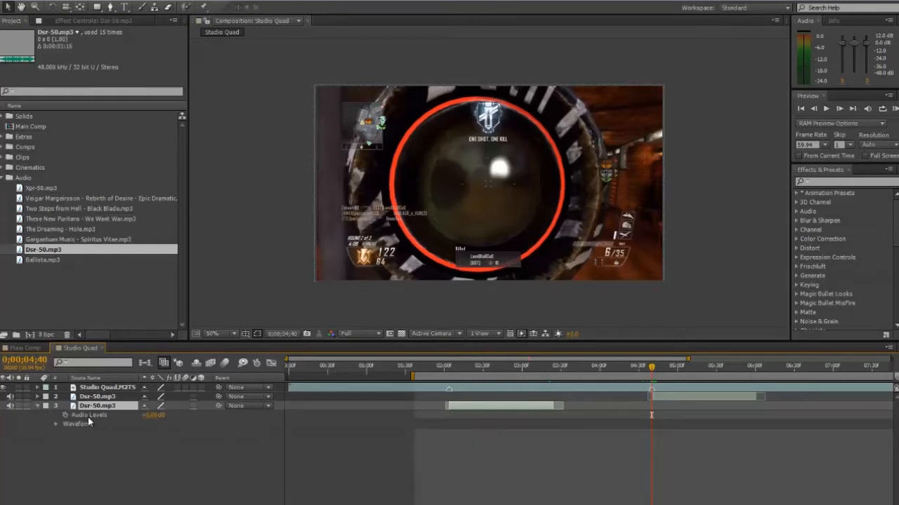
click(79, 415)
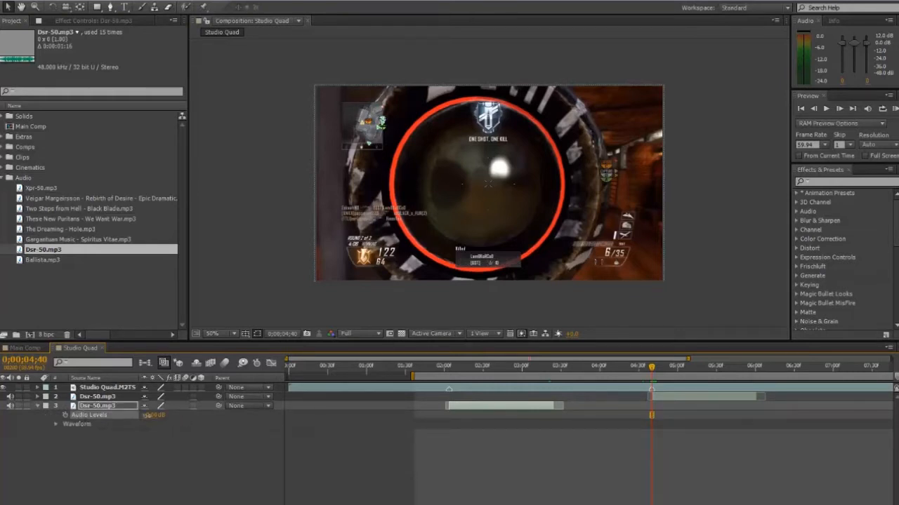
click(149, 415)
text(-3)
key(Return)
- Set the audio levels of the second shot's Dsr-50.mp3 layer to -3 dB and collapse the properties of both sound layers
click(100, 397)
key(l)
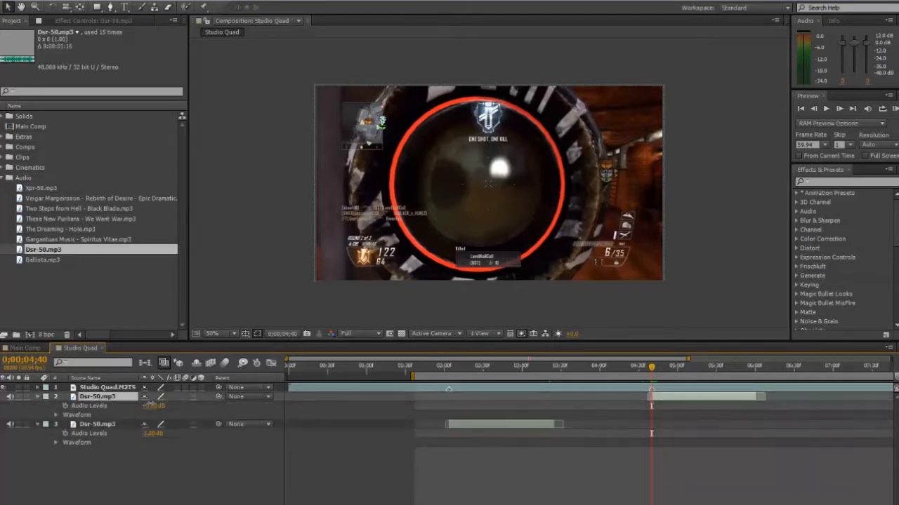
click(149, 406)
text(-3)
key(Return)
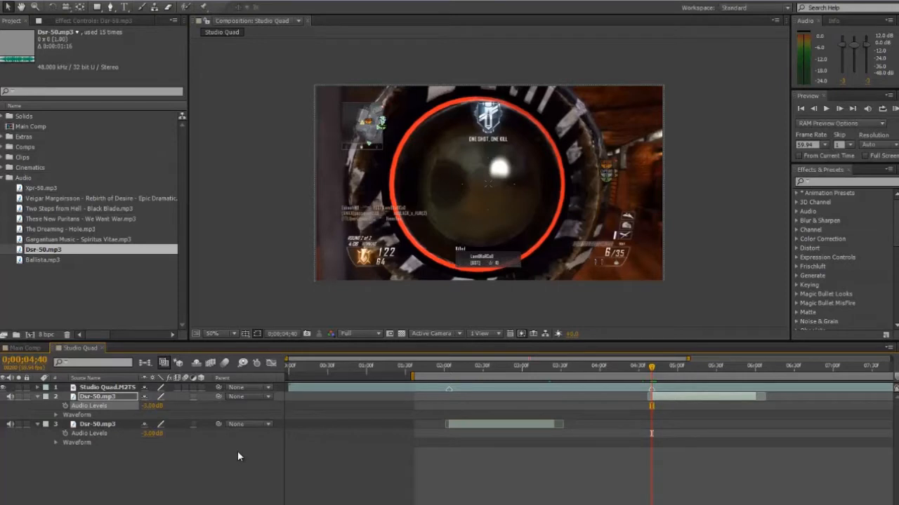
click(37, 397)
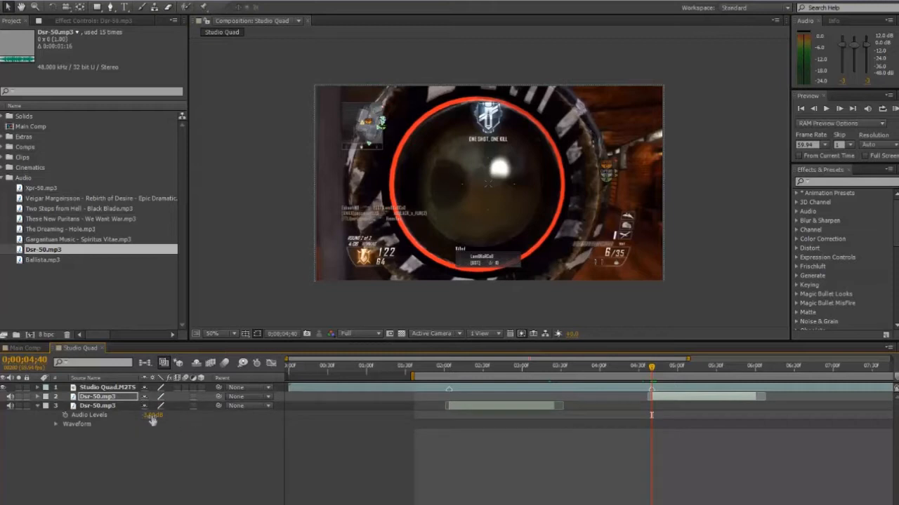
click(97, 408)
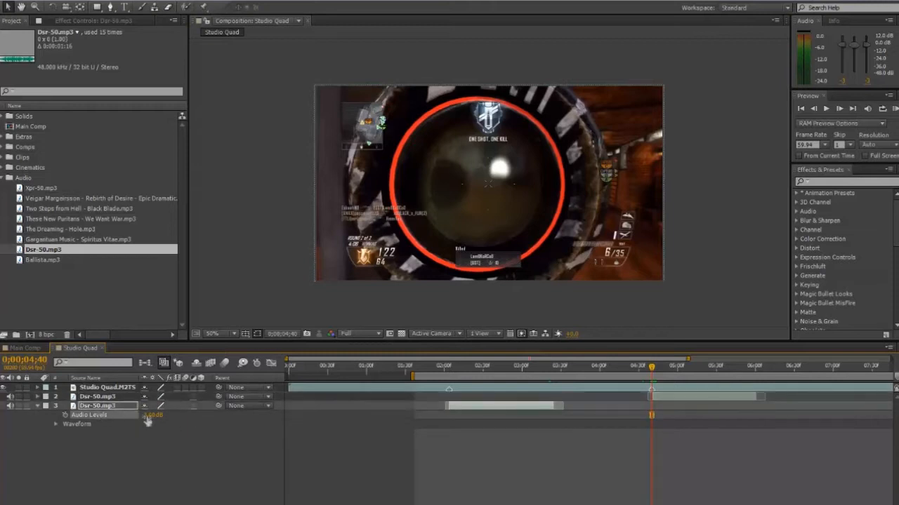
click(39, 406)
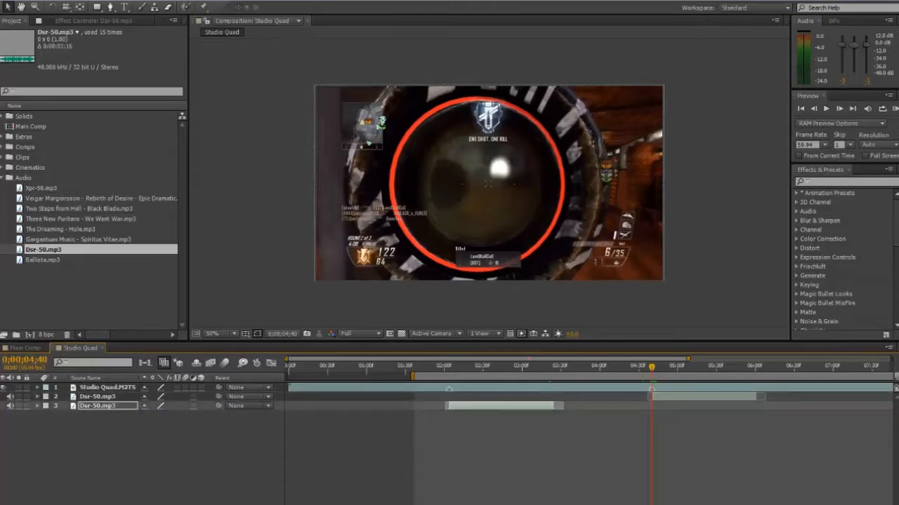
- Mark the third shot at 0;00;06;16 on the Studio Quad.M2TS layer and make a duplicate of the Dsr-50.mp3 layer start there
key(minus)
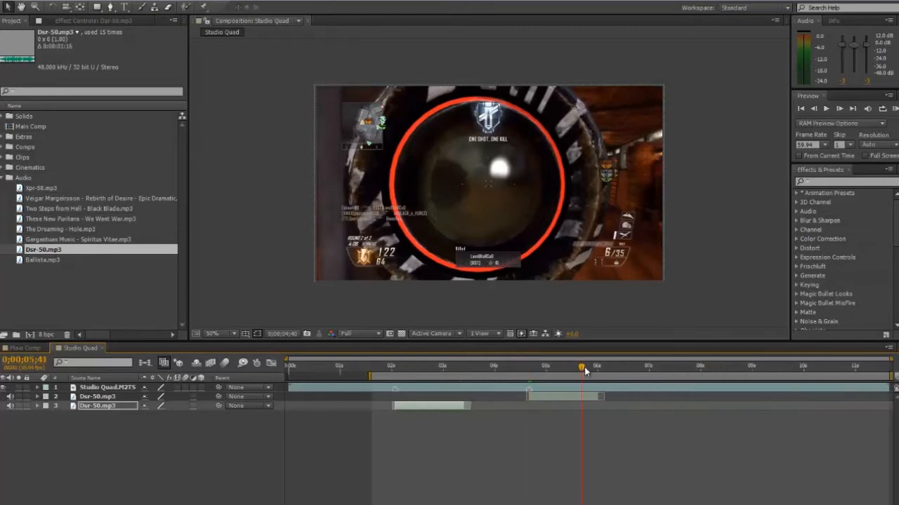
drag(585, 371, 615, 374)
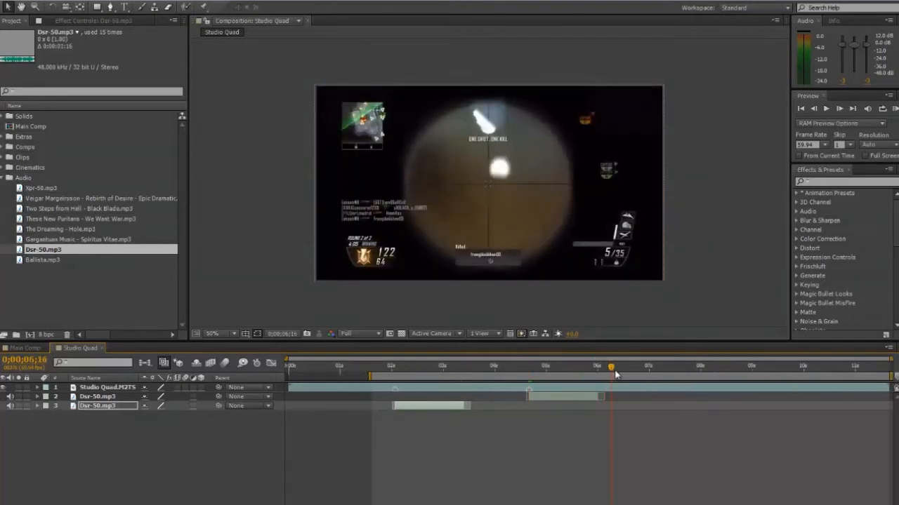
key(Page_Down)
key(Page_Up)
click(622, 388)
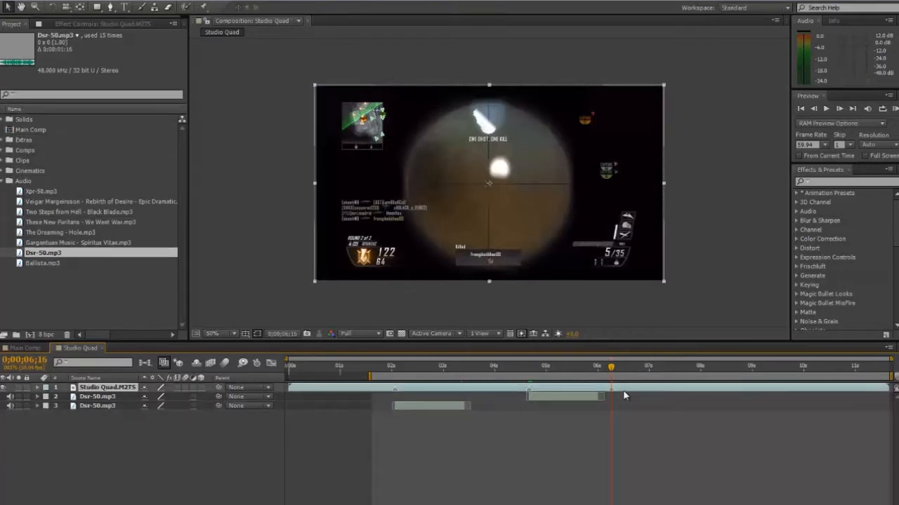
click(607, 398)
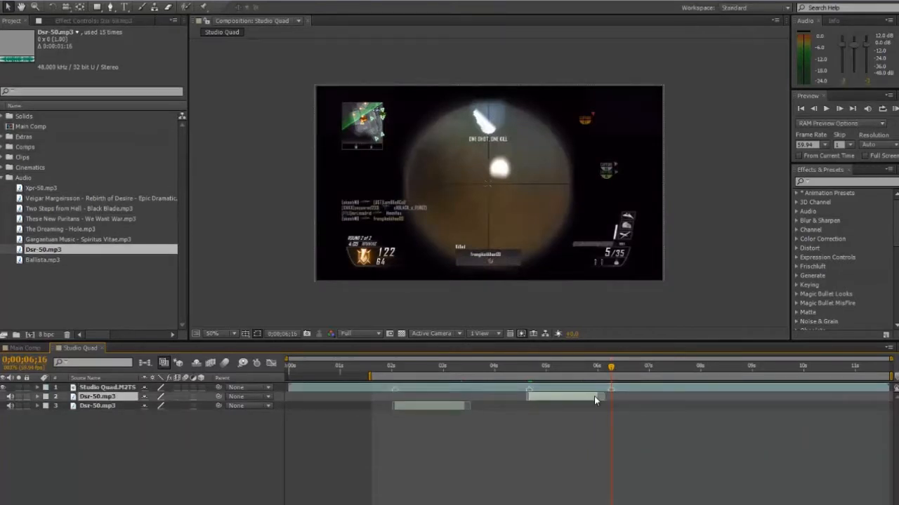
key(ctrl+d)
key(bracketleft)
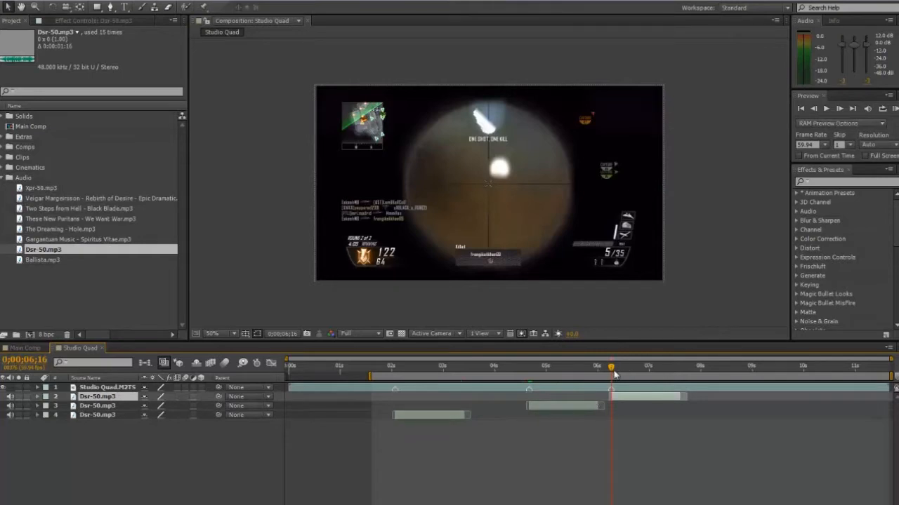
- Mark the fourth shot at 0;00;07;52 on the Studio Quad.M2TS layer and make another duplicate of the Dsr-50.mp3 layer start there
drag(614, 375, 691, 375)
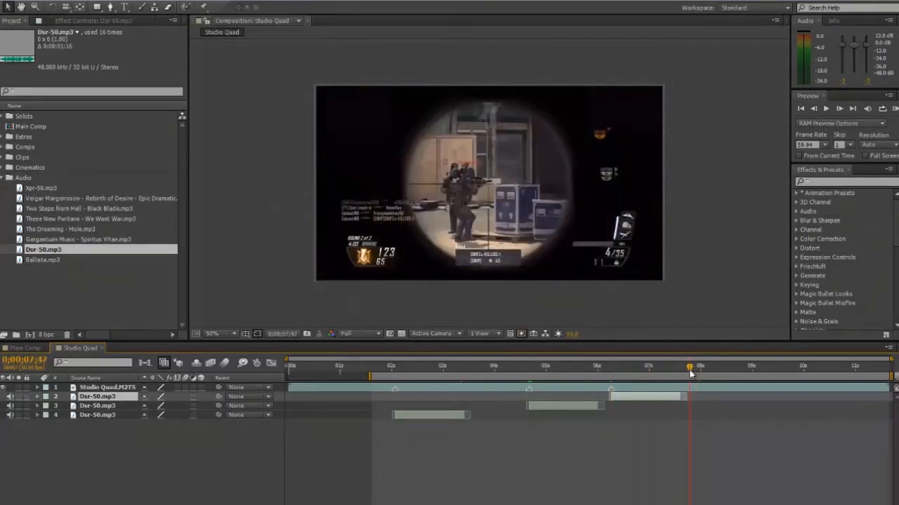
key(Page_Down)
key(Page_Down)
key(Page_Down)
key(Page_Down)
key(Page_Down)
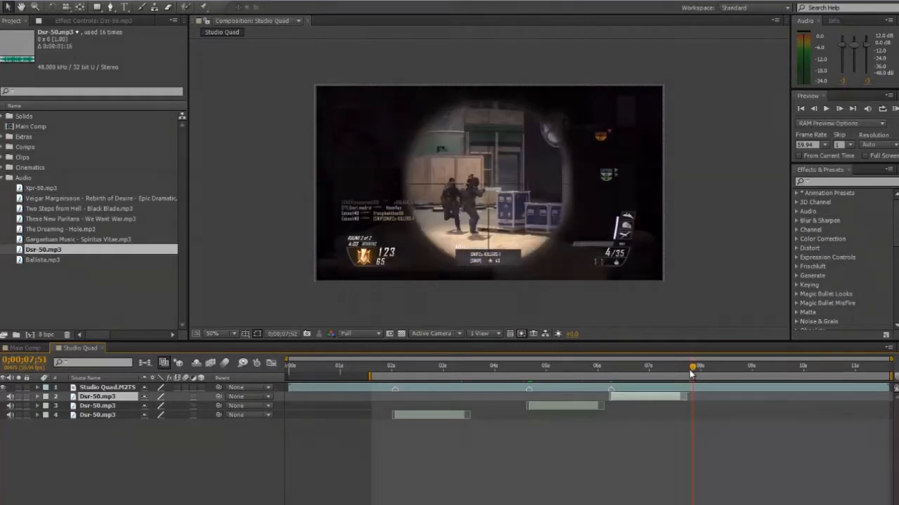
key(Page_Down)
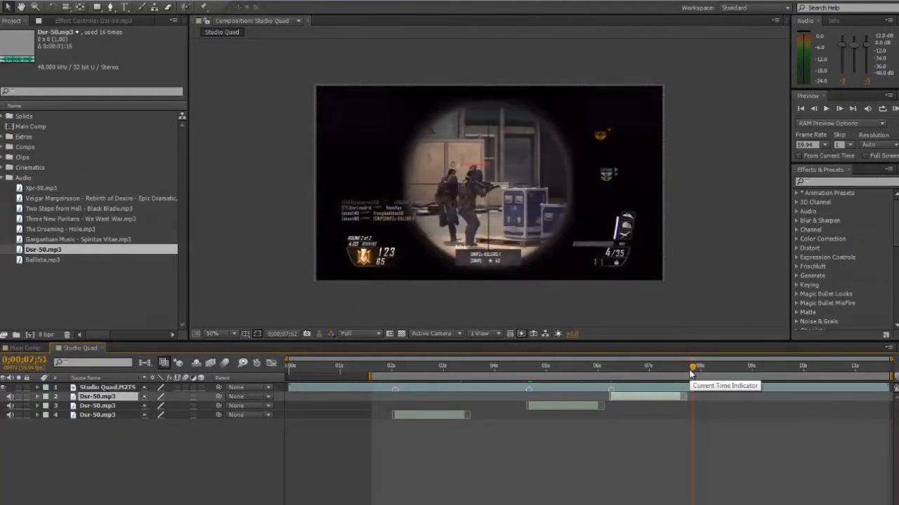
key(Page_Down)
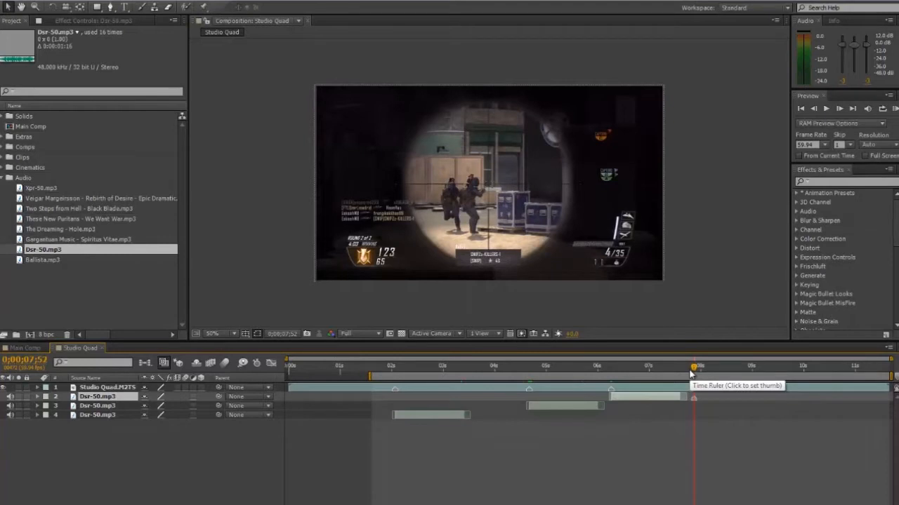
click(695, 389)
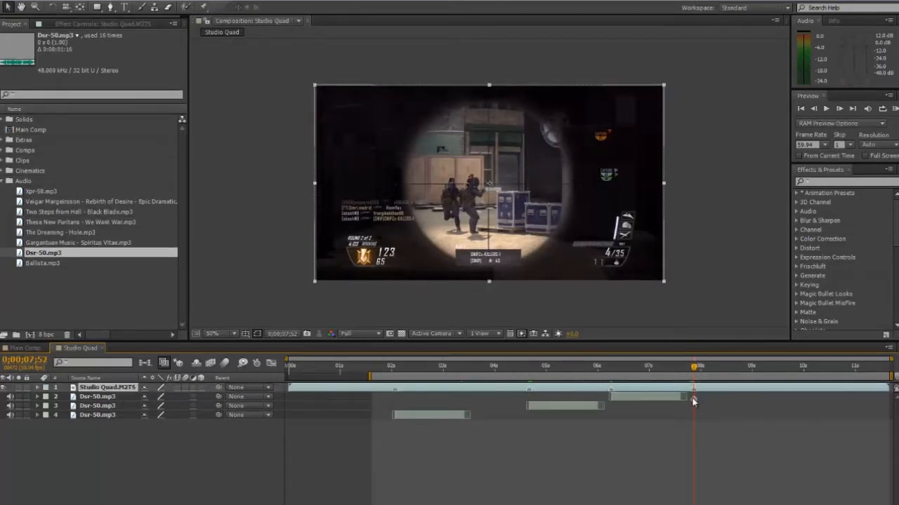
right_click(693, 400)
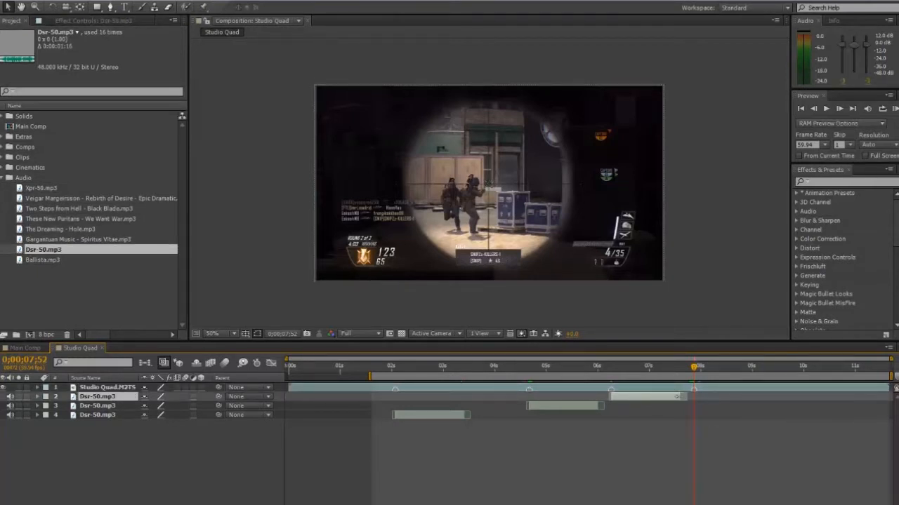
key(ctrl+d)
key(bracketleft)
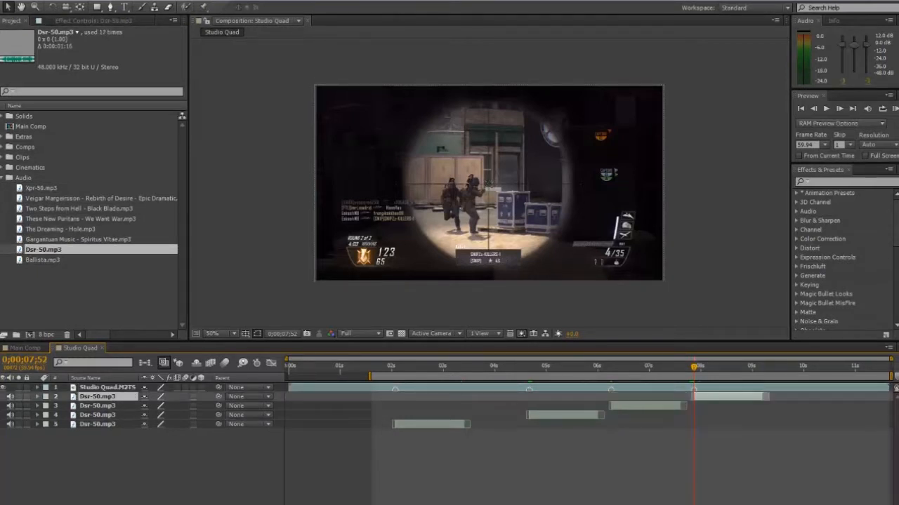
- End the work area at about 0;00;10;36, preview the clip, and trim the composition to the work area
drag(695, 366, 834, 384)
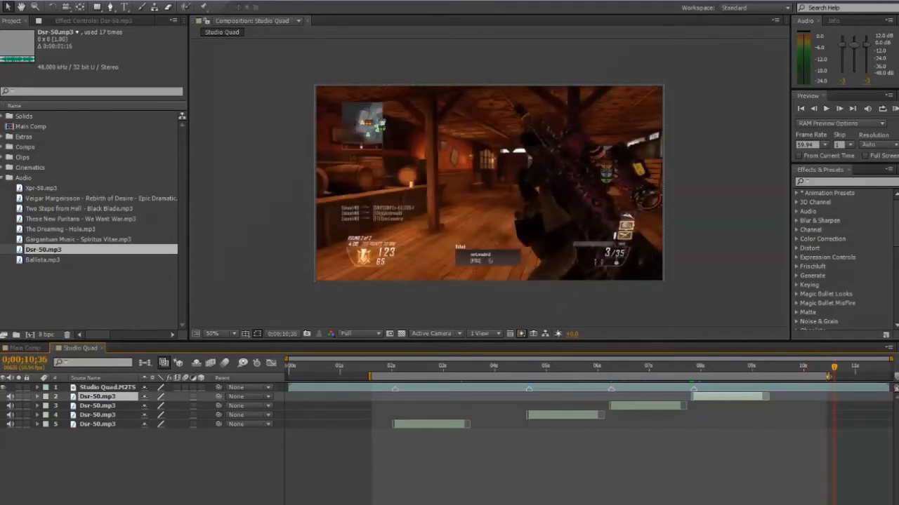
key(KP_0)
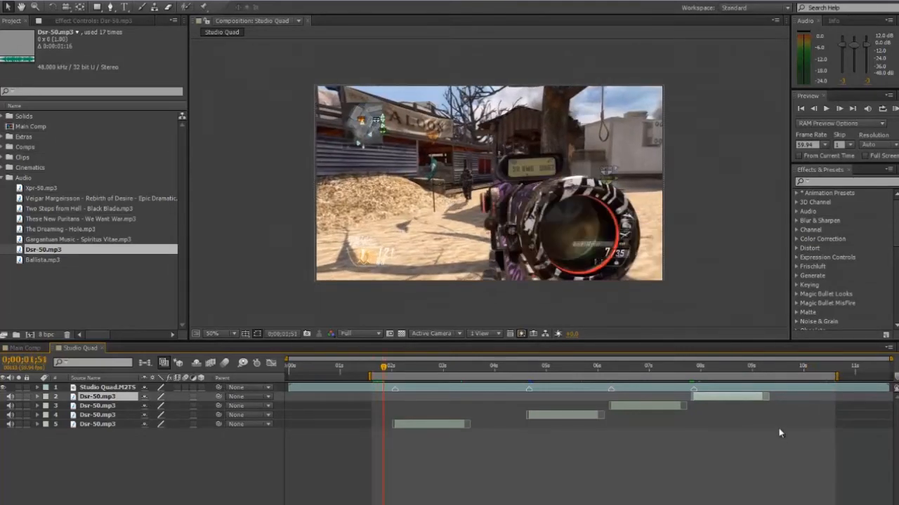
right_click(785, 379)
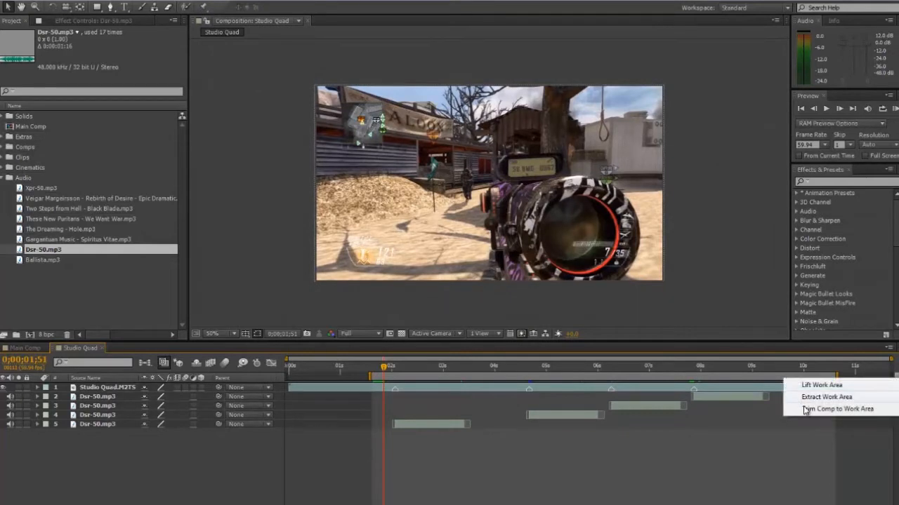
click(807, 409)
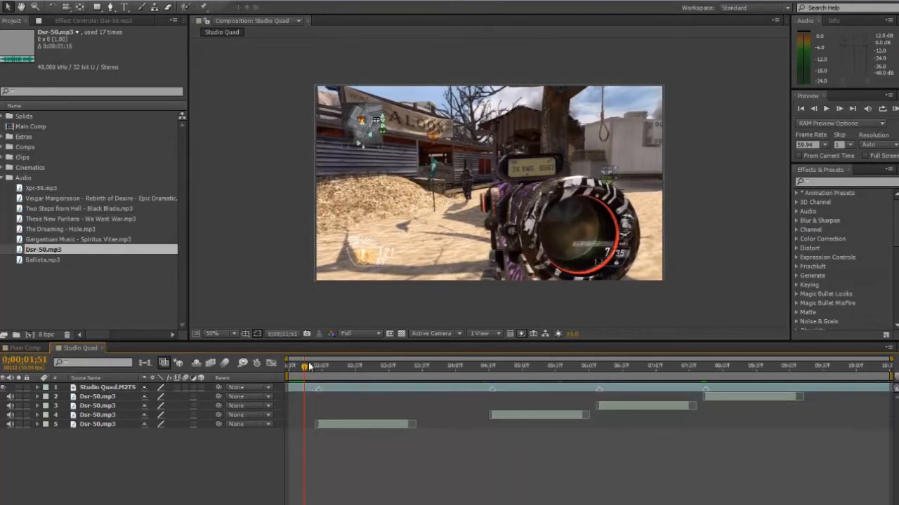
drag(304, 371, 345, 373)
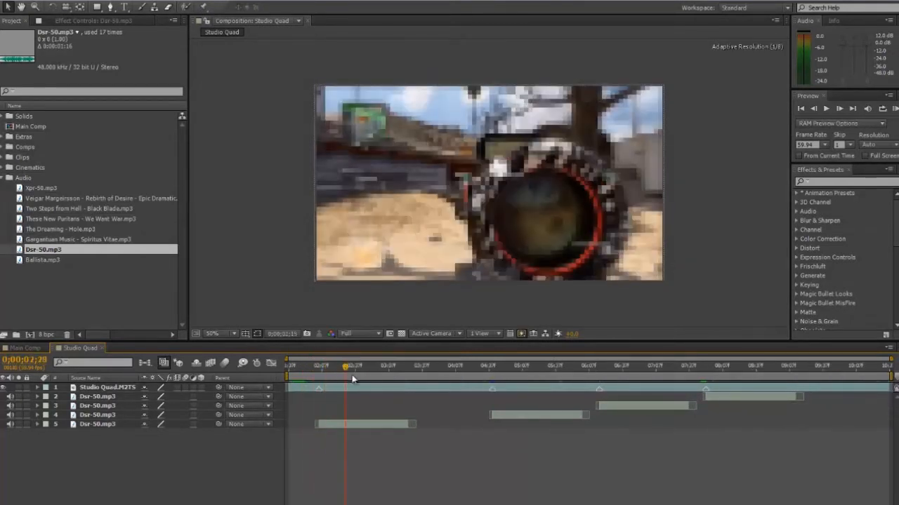
click(425, 377)
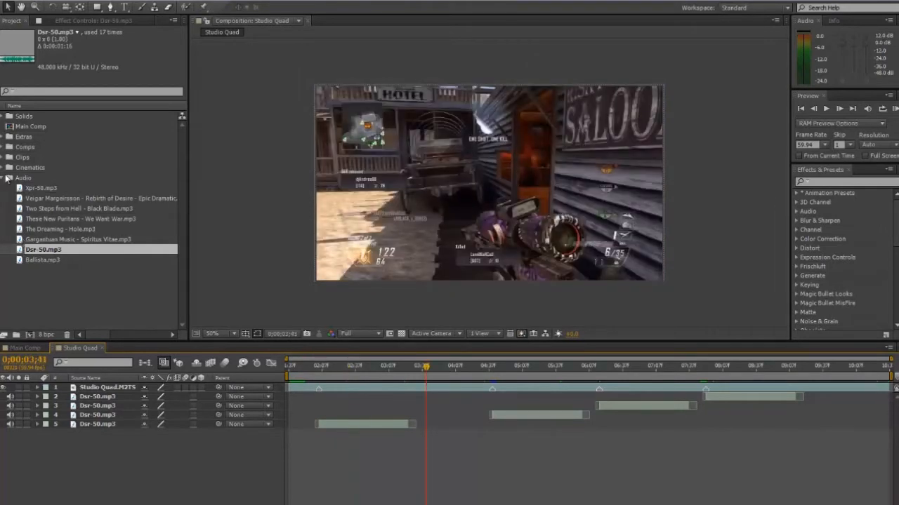
- Review the clip compositions in the Comps folder by selecting all of them, from Zion Quad Headshot Feed to 11
click(7, 178)
click(5, 147)
click(45, 158)
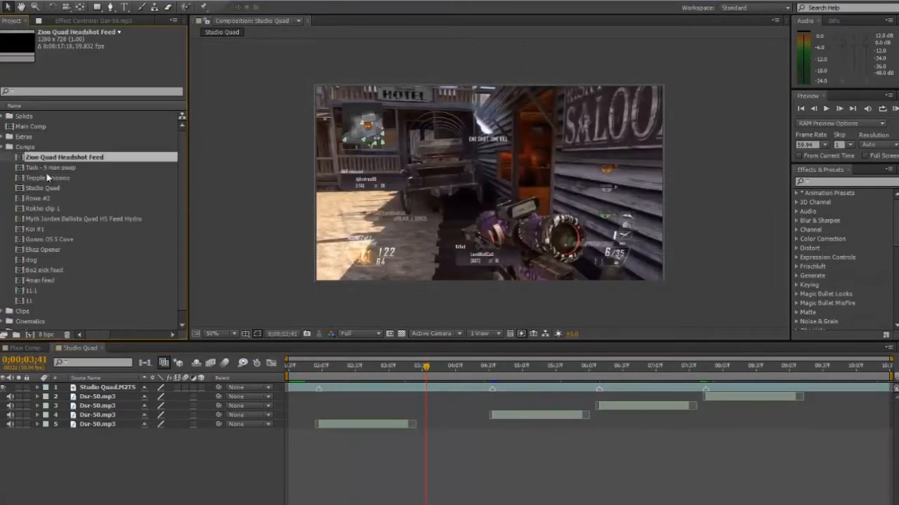
shift+click(36, 299)
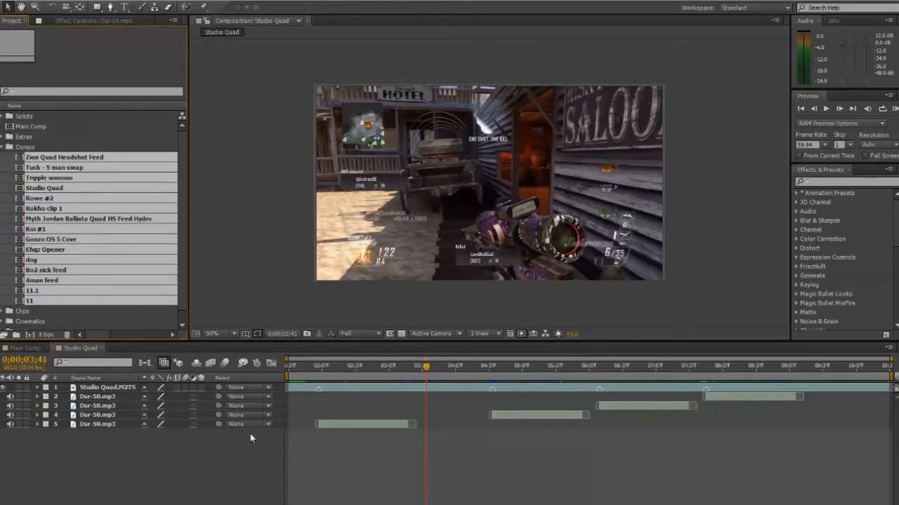
click(394, 485)
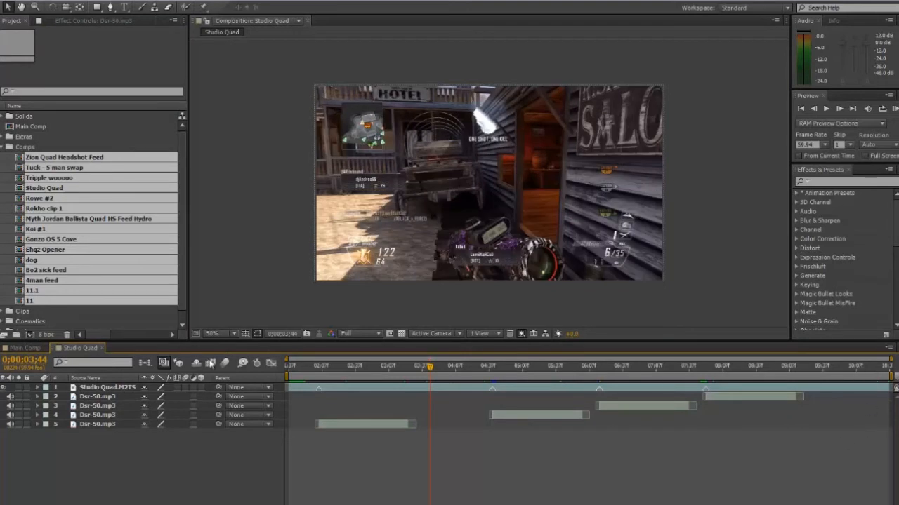
- Close the Studio Quad composition and add Gargantuan Music - Spiritus Vitae.mp3 below the CC layer in Main Comp
click(102, 348)
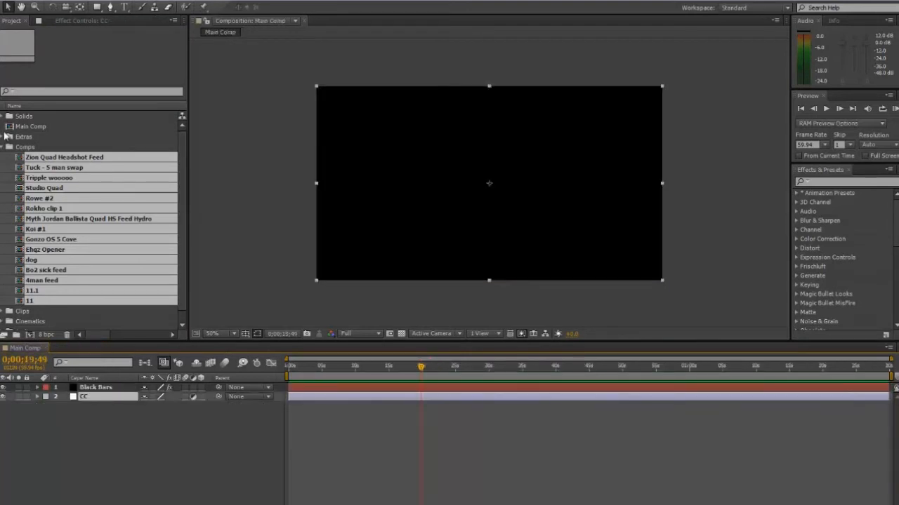
click(3, 147)
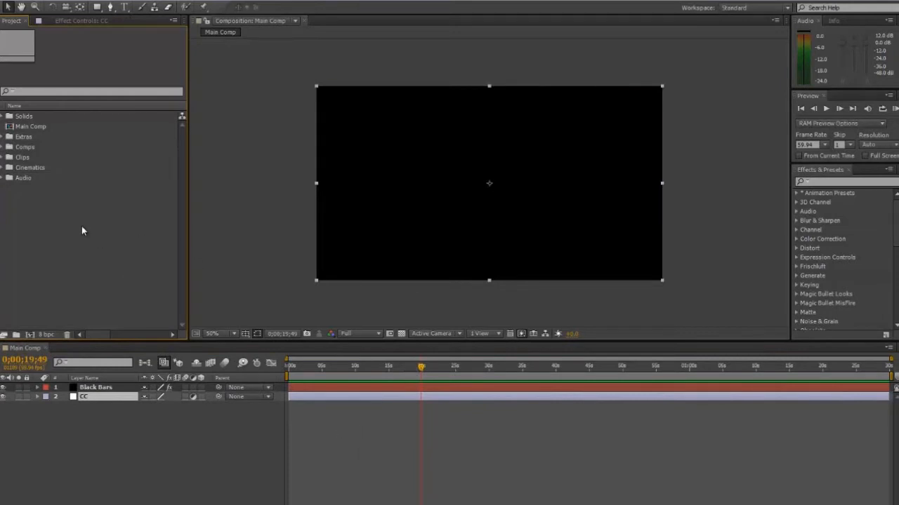
click(3, 178)
click(3, 178)
click(3, 179)
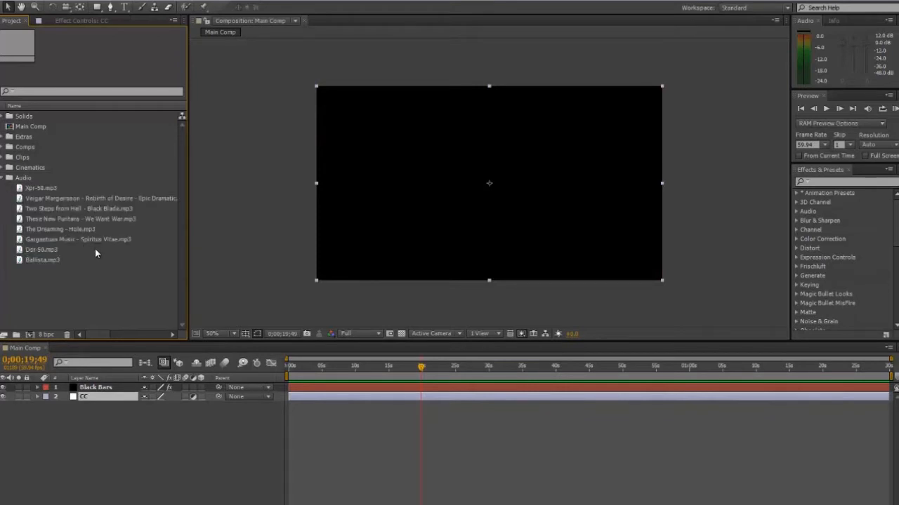
drag(82, 238, 255, 435)
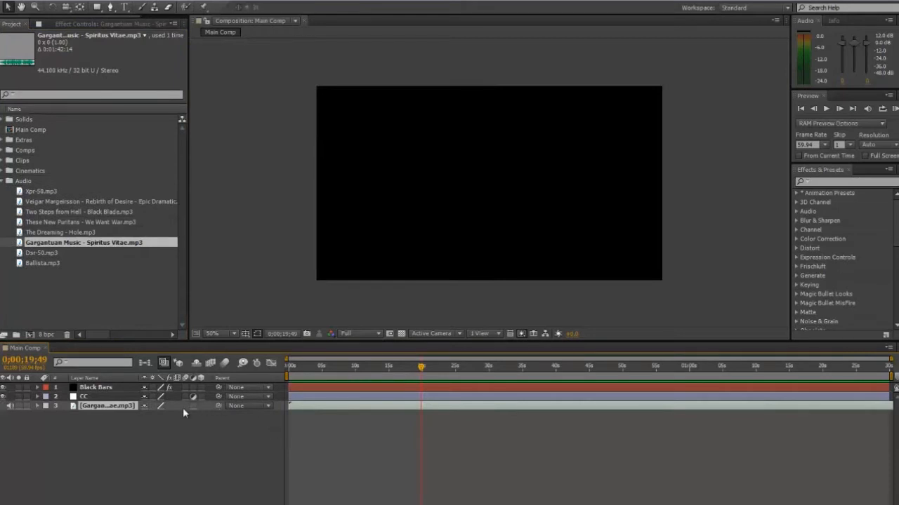
- Show the music layer's waveform and shift the layer earlier so its loud section starts near 20 s, previewing the audio from 0;00;25;04
key(l)
key(l)
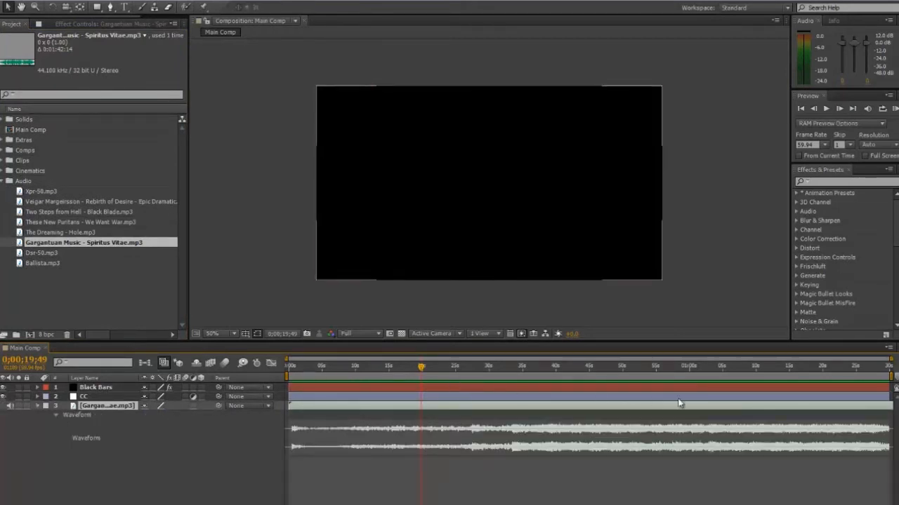
click(455, 370)
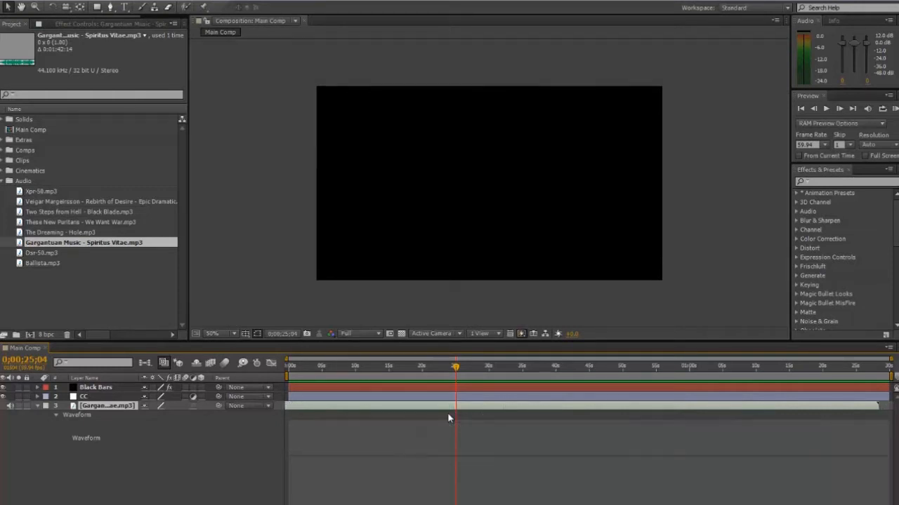
key(KP_Decimal)
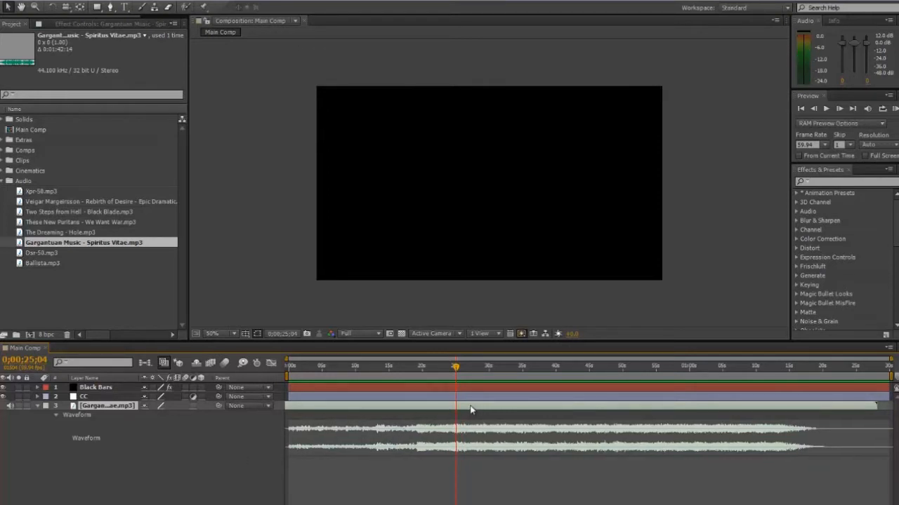
- Add a beat marker to the music layer at 0;00;25;13, where the waveform peak starts
key(semicolon)
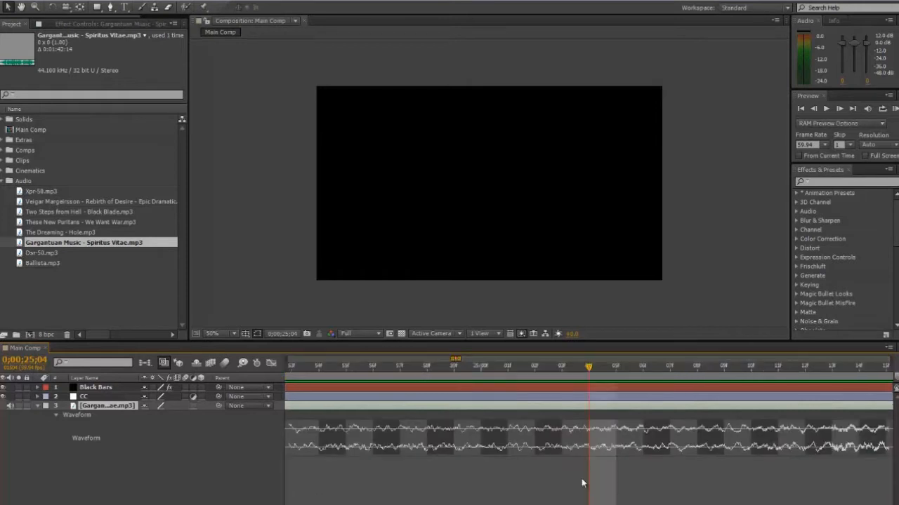
click(832, 367)
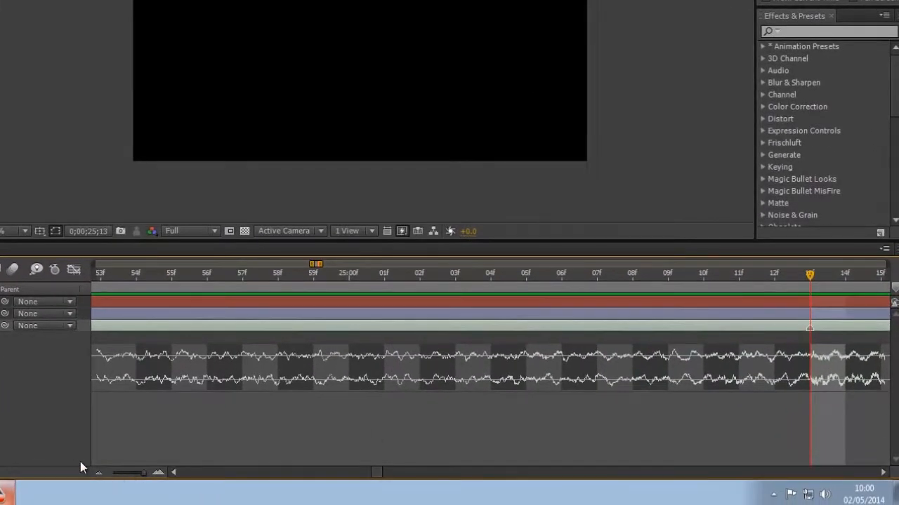
- Trim the end of the music layer to about 0;01;19, where the waveform fades out
click(98, 472)
click(99, 472)
click(98, 472)
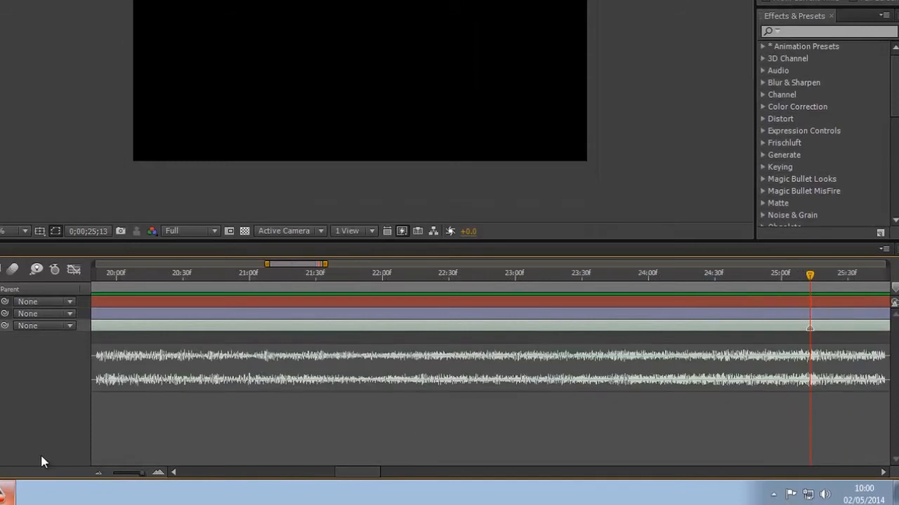
click(99, 472)
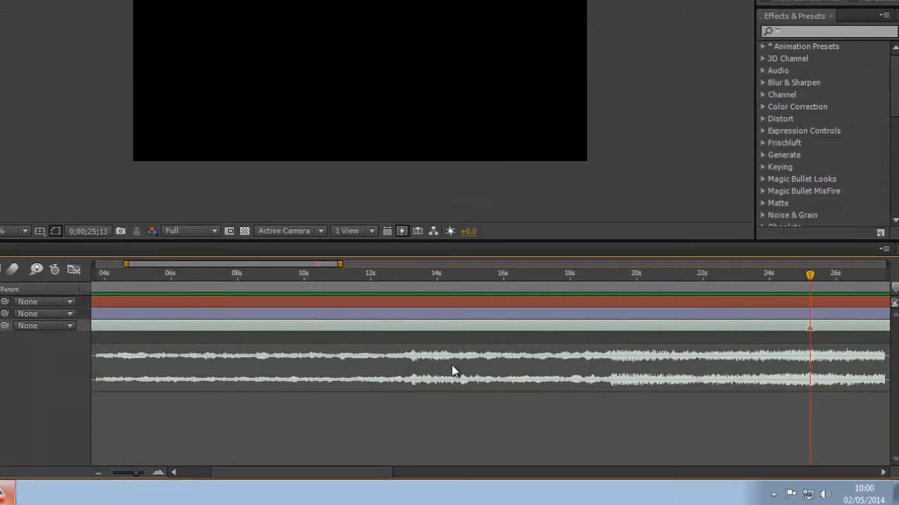
click(98, 472)
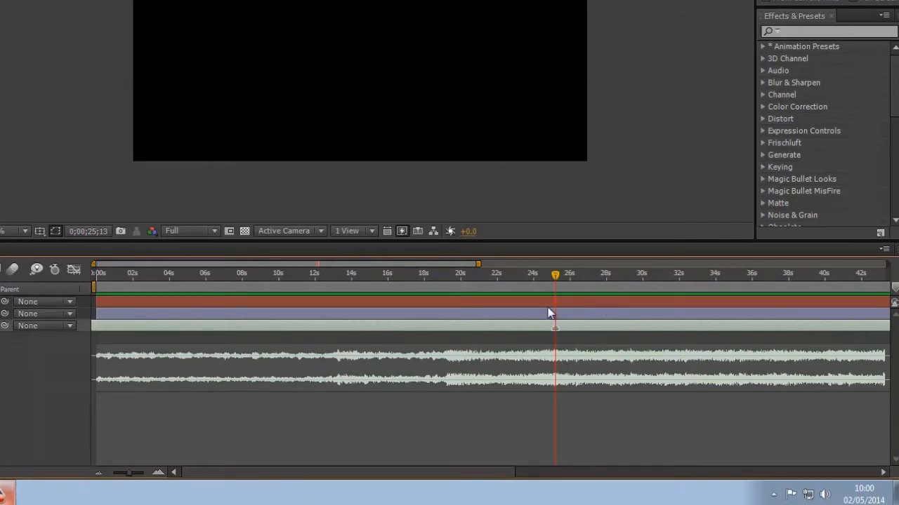
click(156, 473)
click(156, 473)
drag(140, 473, 88, 472)
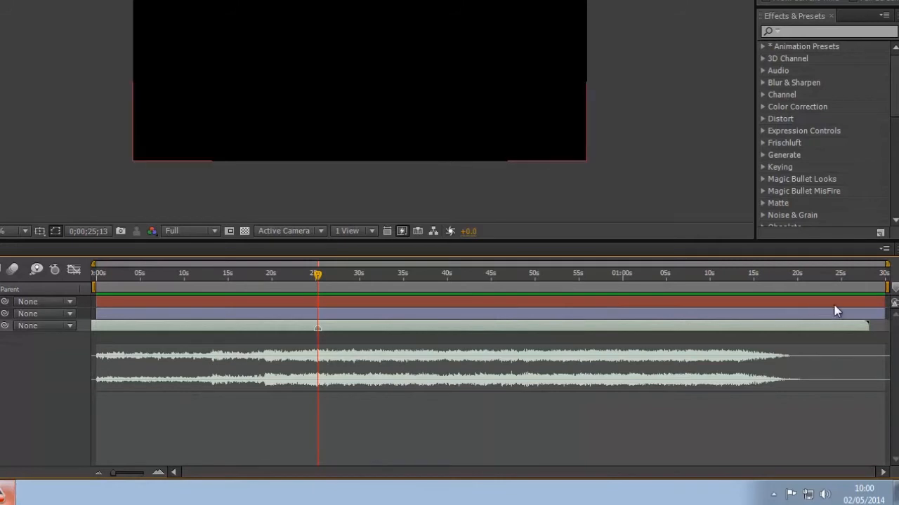
drag(849, 328, 785, 326)
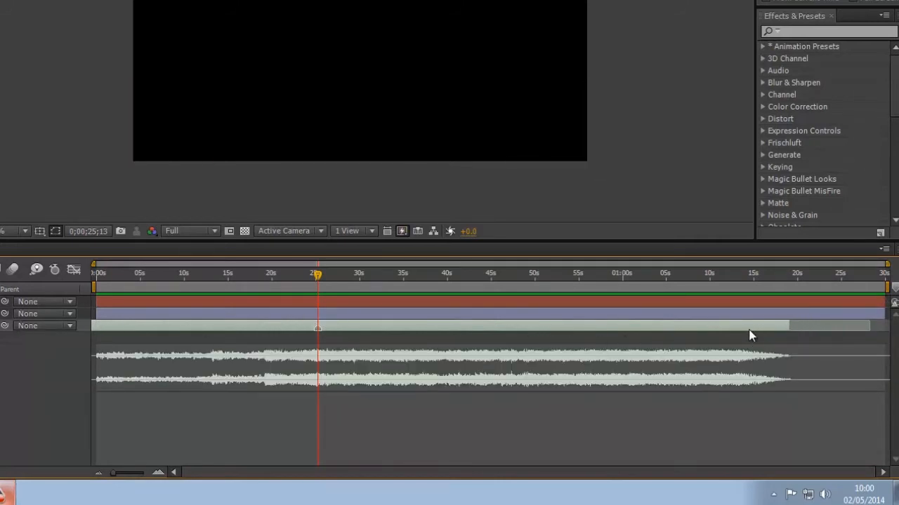
- Add a beat marker to the music layer at 0;00;25;47
click(161, 473)
click(162, 473)
click(163, 474)
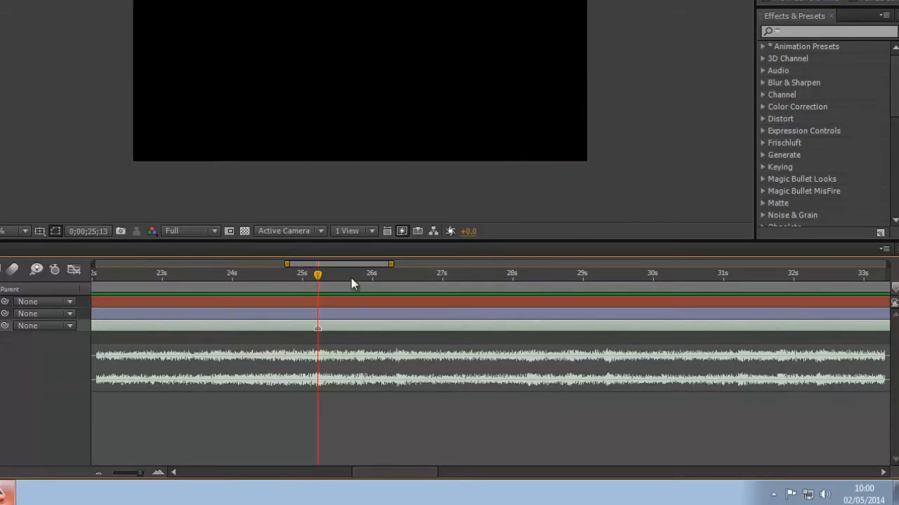
drag(353, 276, 356, 277)
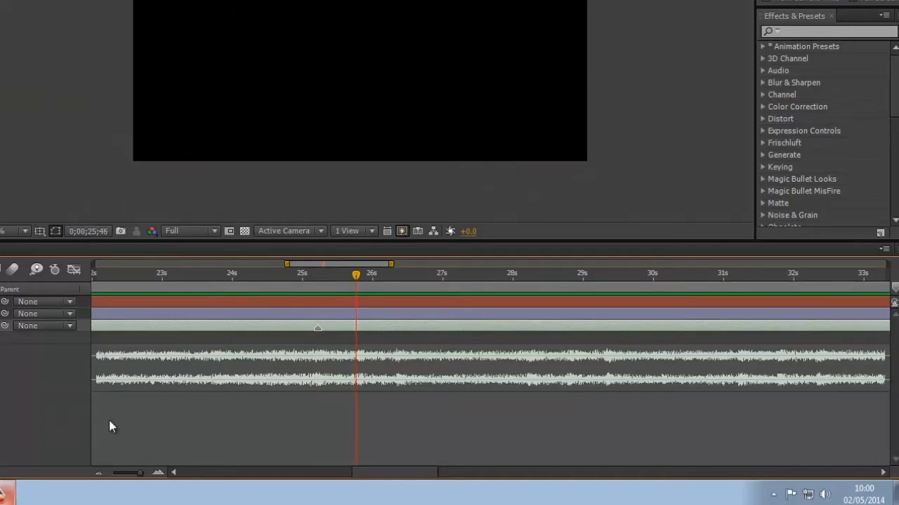
click(159, 473)
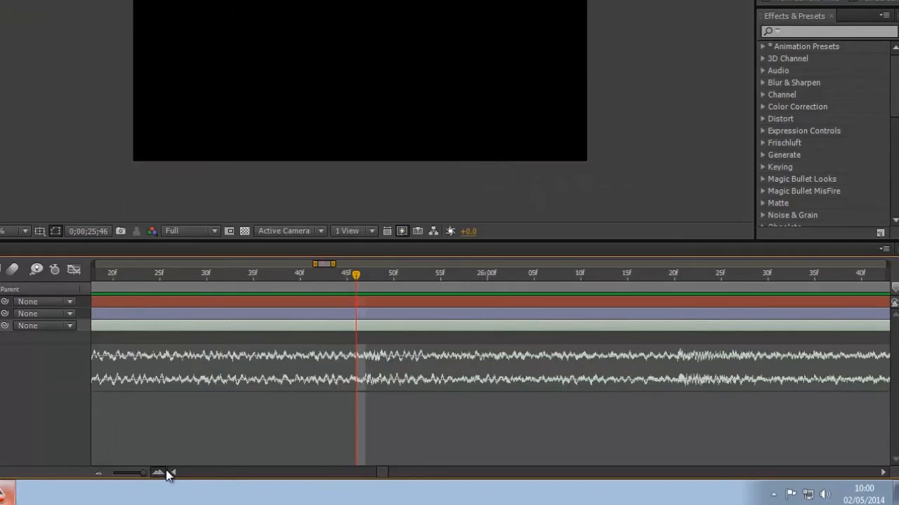
click(373, 286)
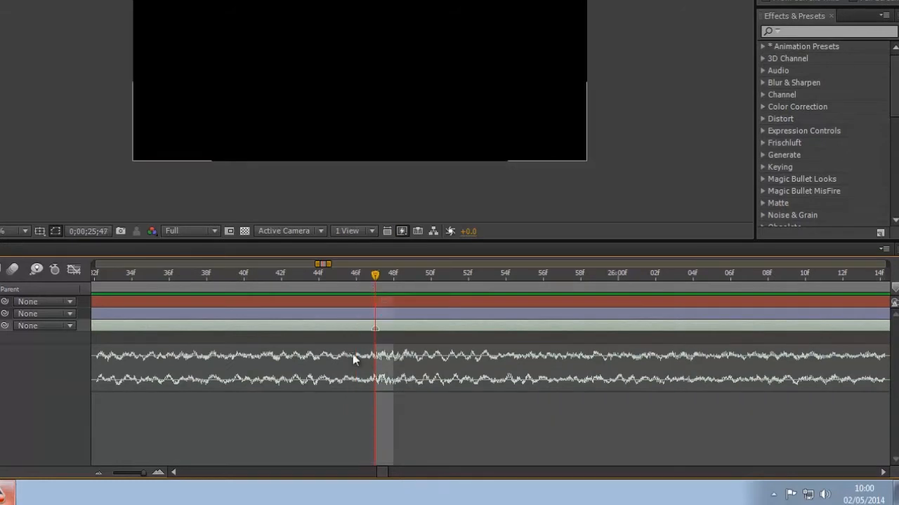
- Preview the music from 0;00;26;20 and add a beat marker to its layer at that frame
click(98, 473)
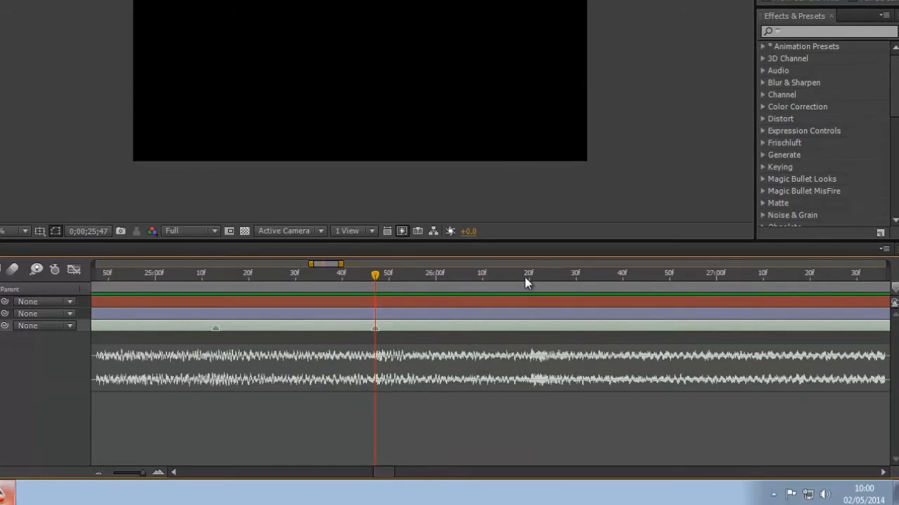
click(527, 276)
key(KP_Decimal)
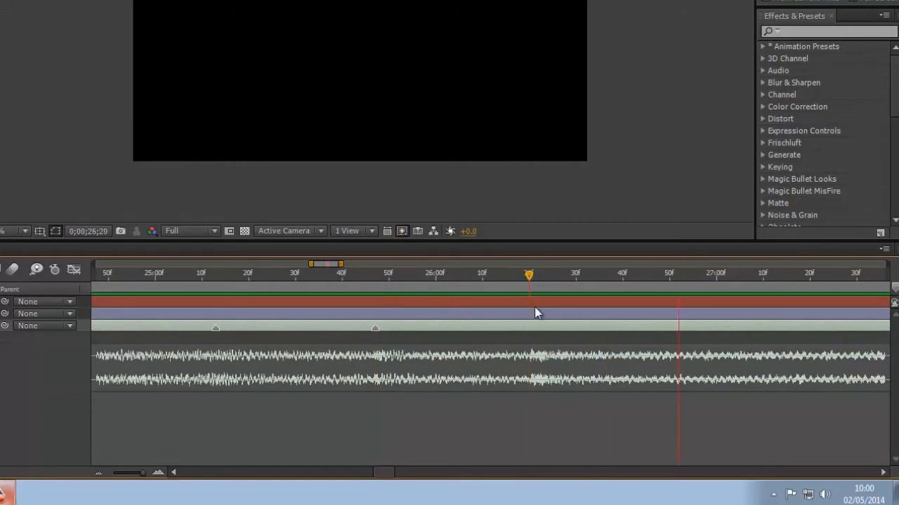
key(KP_Multiply)
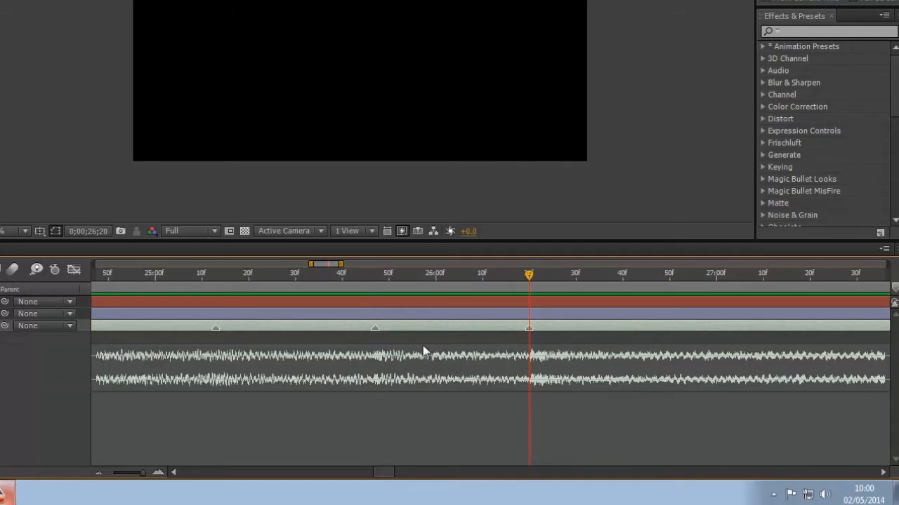
- Find the next waveform peak and add a beat marker to the music layer at 0;00;28;13
click(883, 472)
click(882, 473)
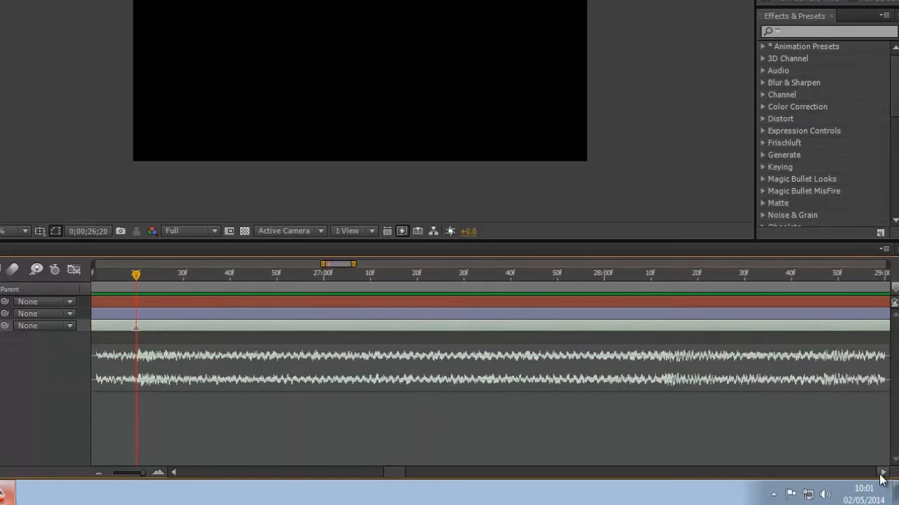
click(659, 282)
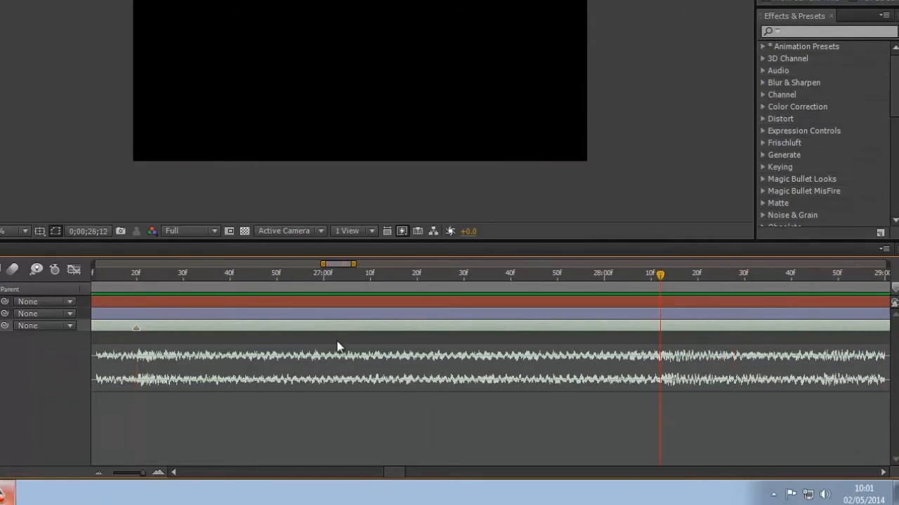
click(145, 473)
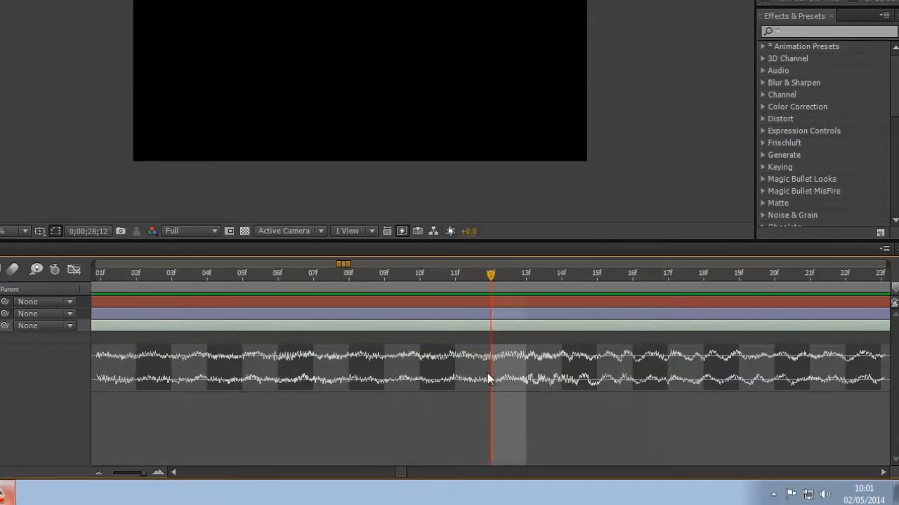
click(519, 279)
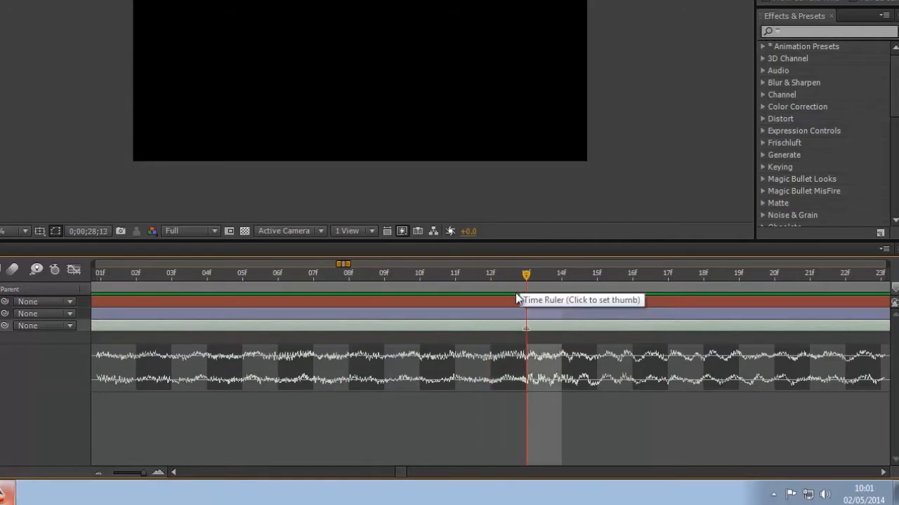
- Add two more beat markers to the music layer, at 0;00;28;47 and 0;00;29;20
click(99, 473)
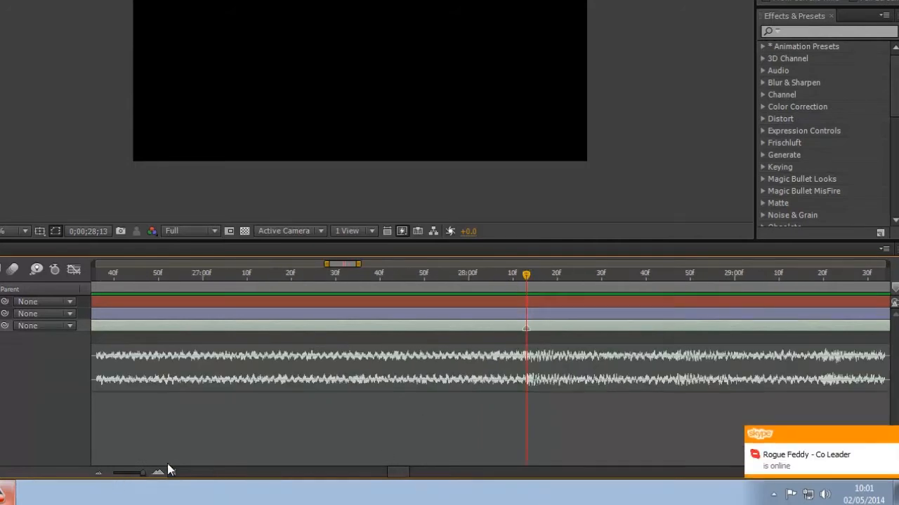
click(676, 280)
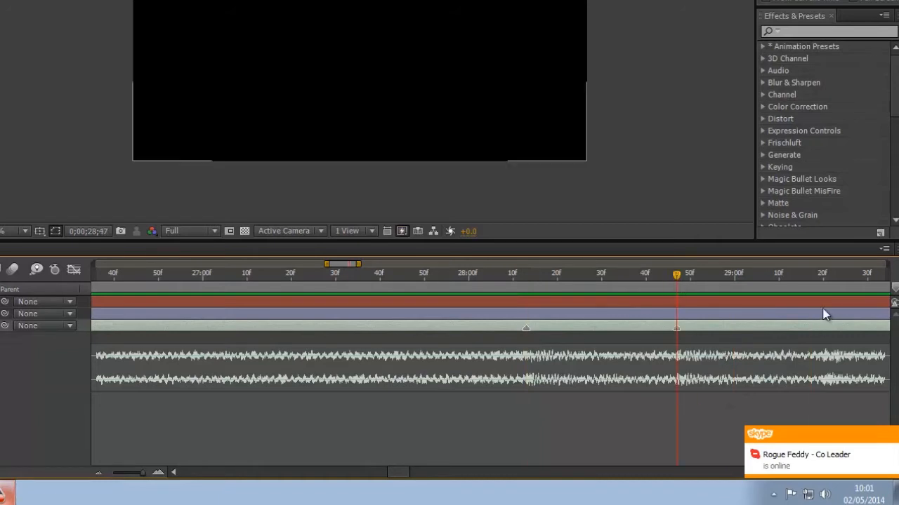
click(822, 281)
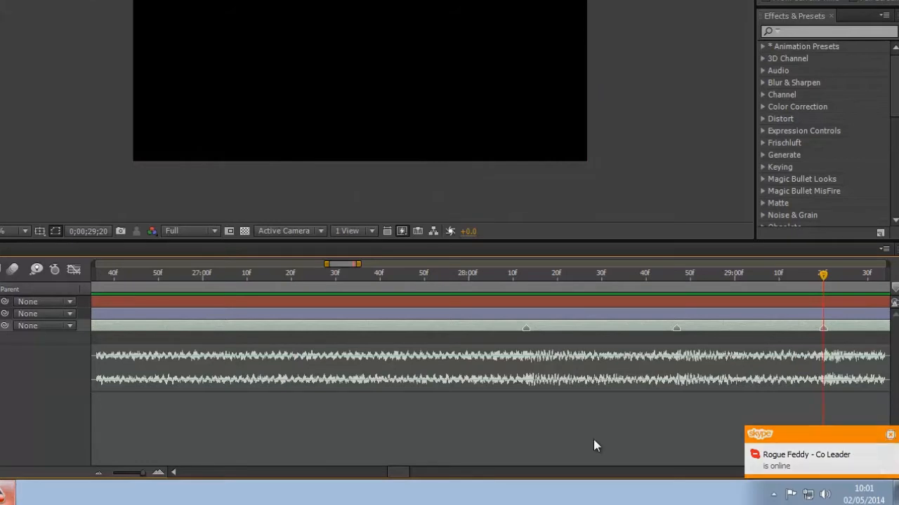
- Locate the next group of beats and add a marker to the music layer at 0;00;31;13
click(98, 473)
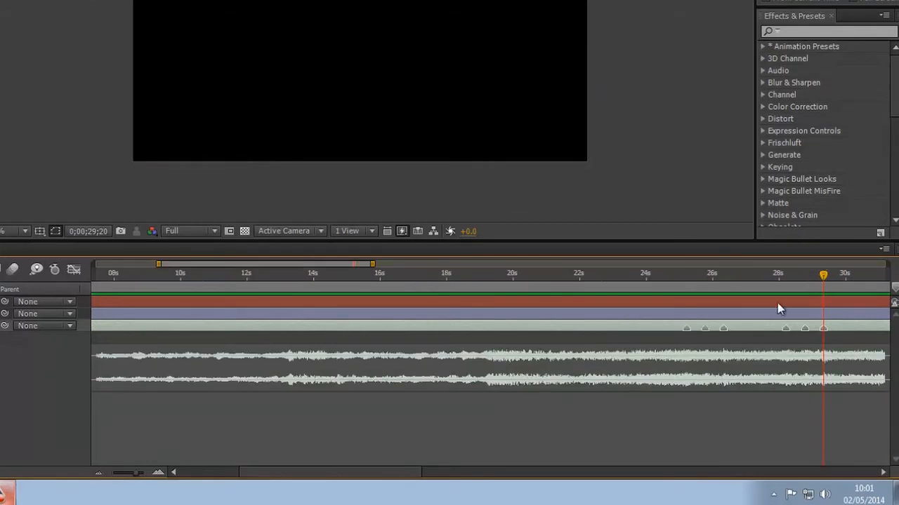
click(883, 473)
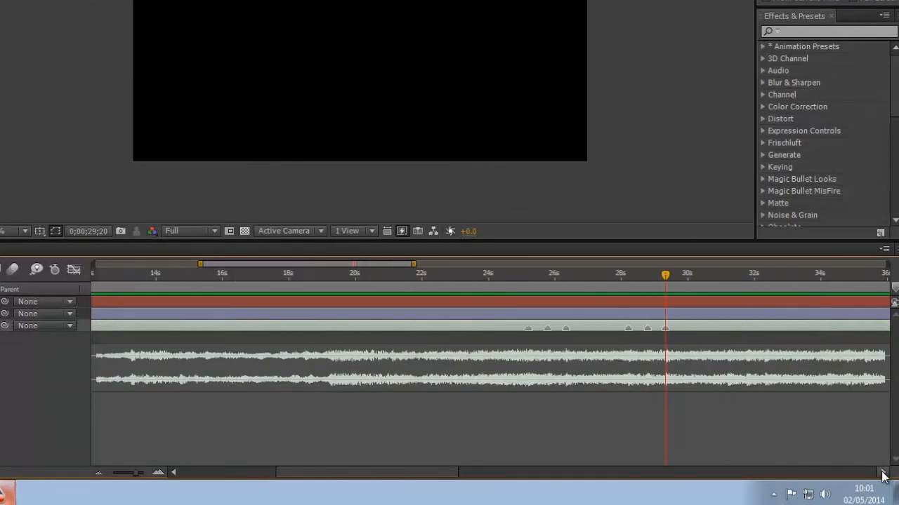
click(883, 474)
click(332, 288)
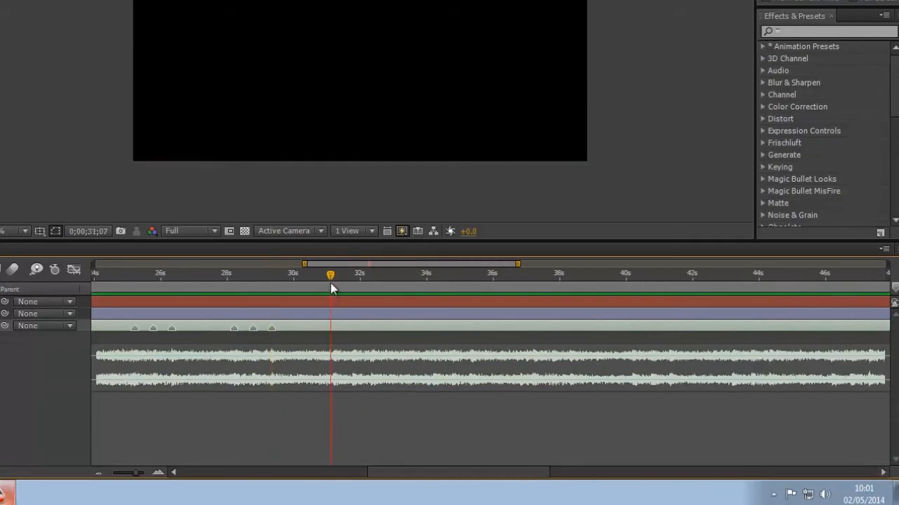
drag(332, 287, 337, 288)
click(158, 472)
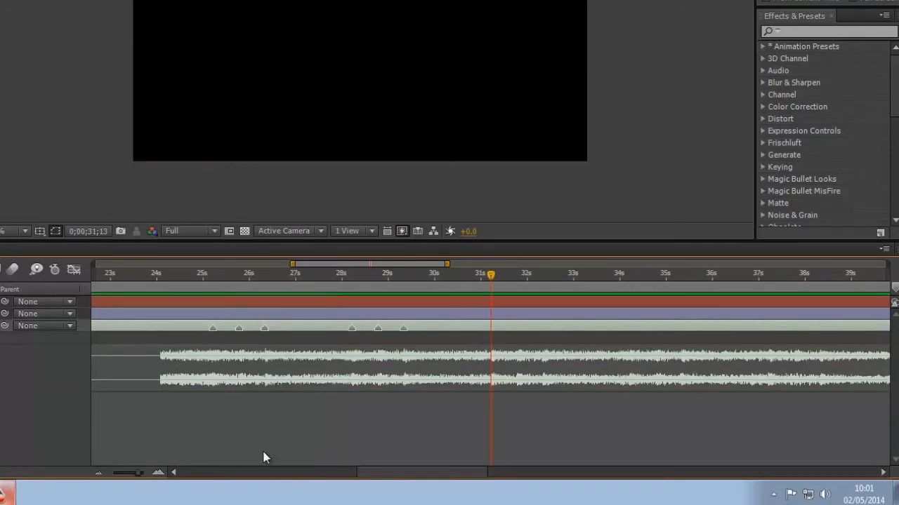
key(;)
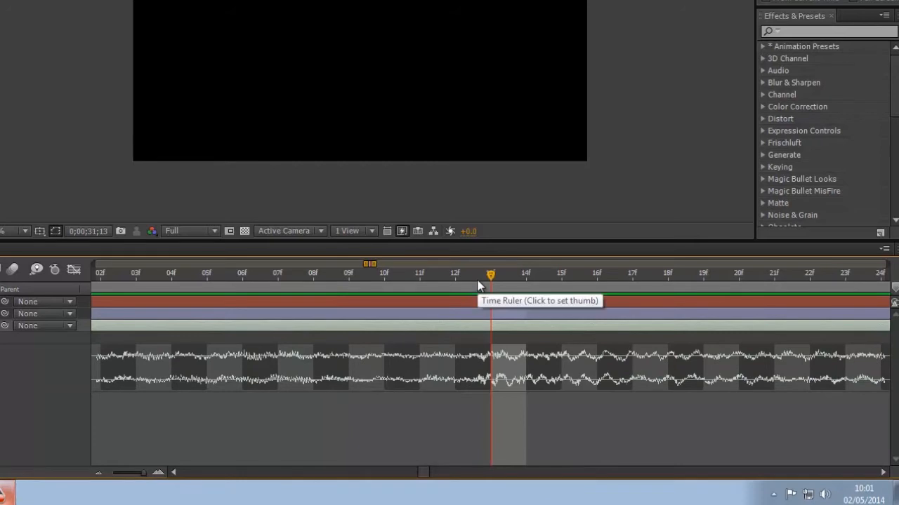
- Add beat markers to the music layer at 0;00;31;46 and 0;00;32;20, previewing the audio from the latter
click(99, 472)
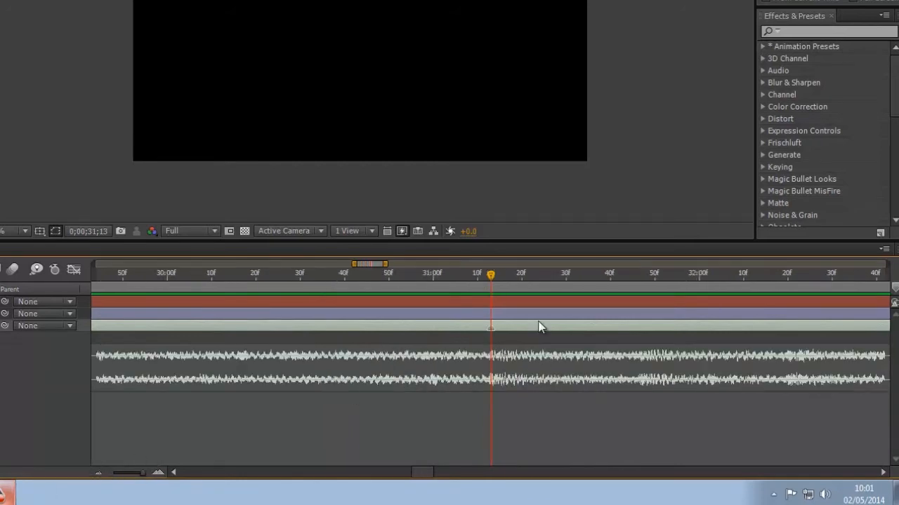
click(637, 277)
key(KP_Multiply)
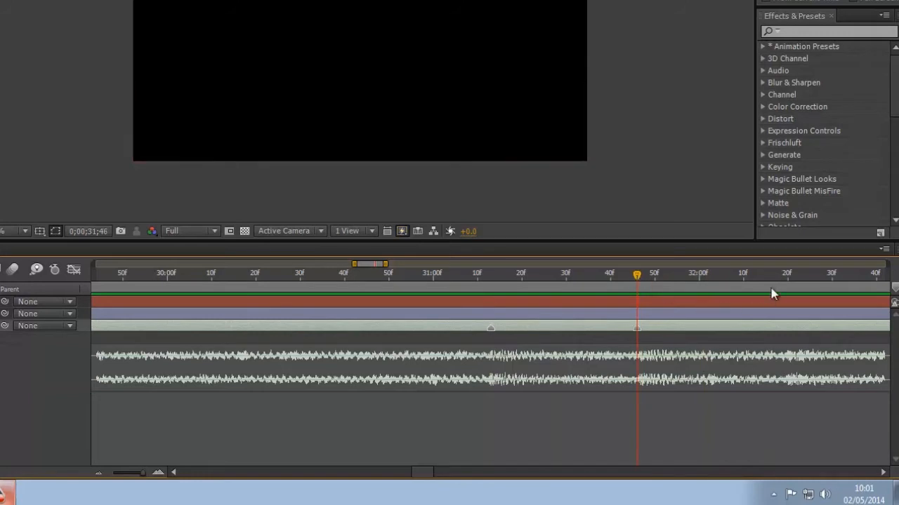
click(786, 277)
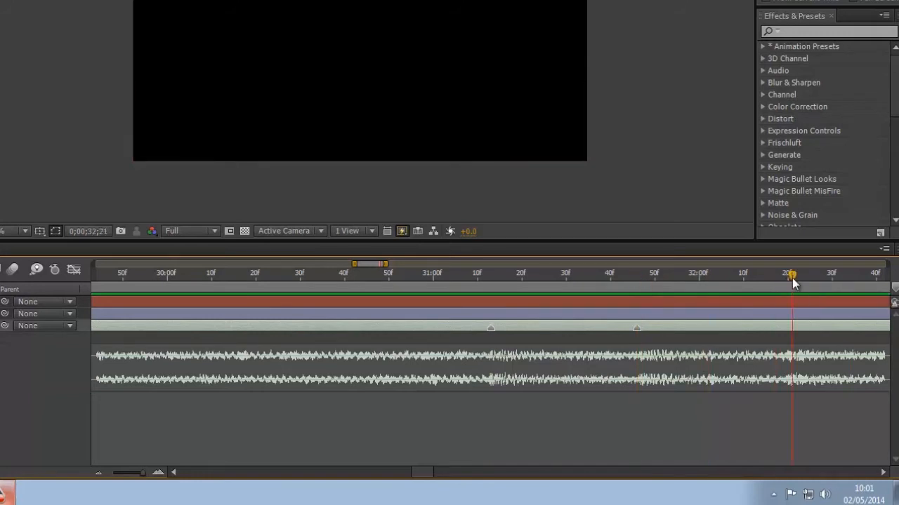
click(804, 302)
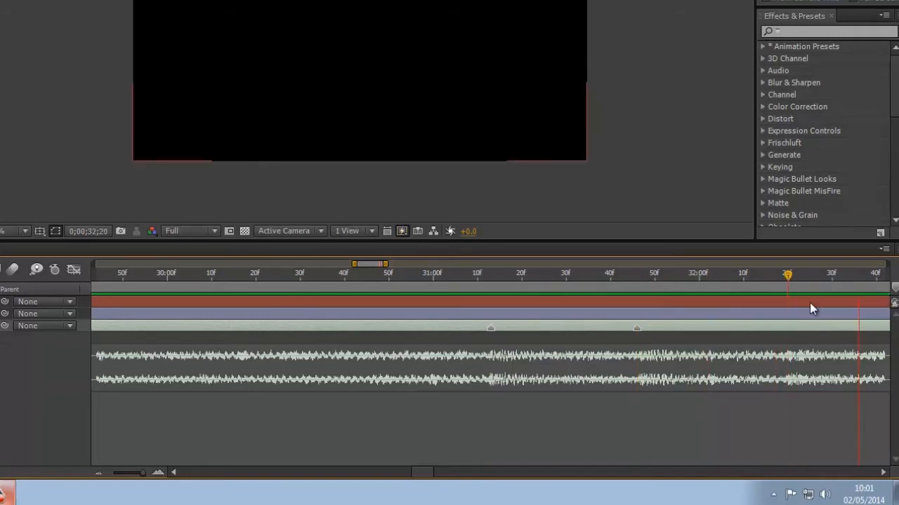
- Preview the music after 0;00;32;20 and move the current time to the beat at 0;00;34;12
click(883, 472)
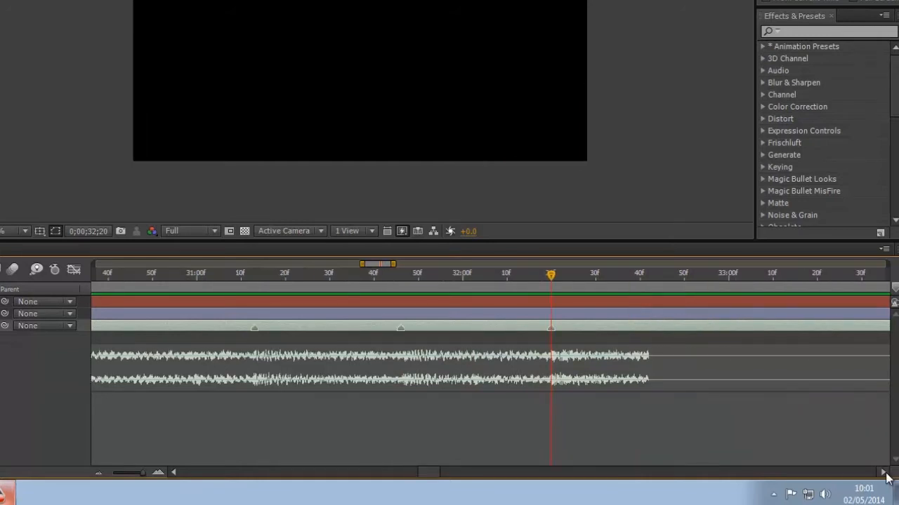
click(883, 473)
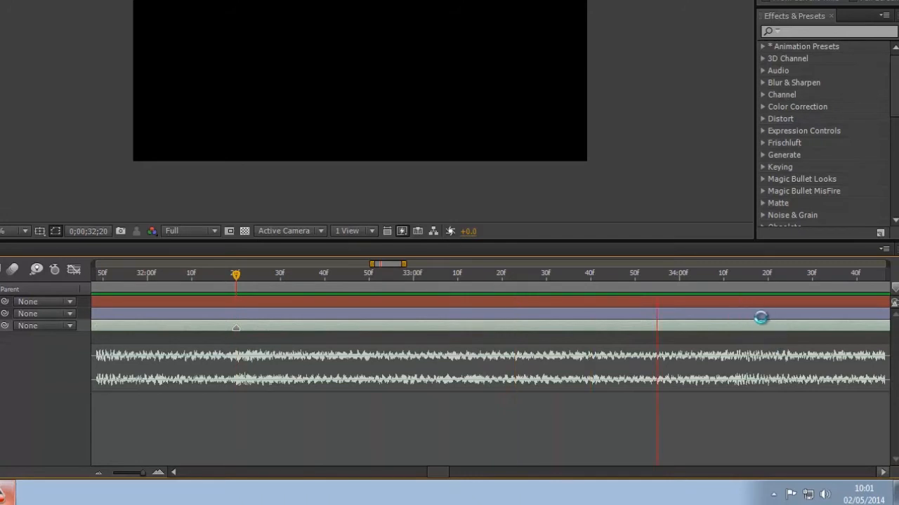
click(732, 284)
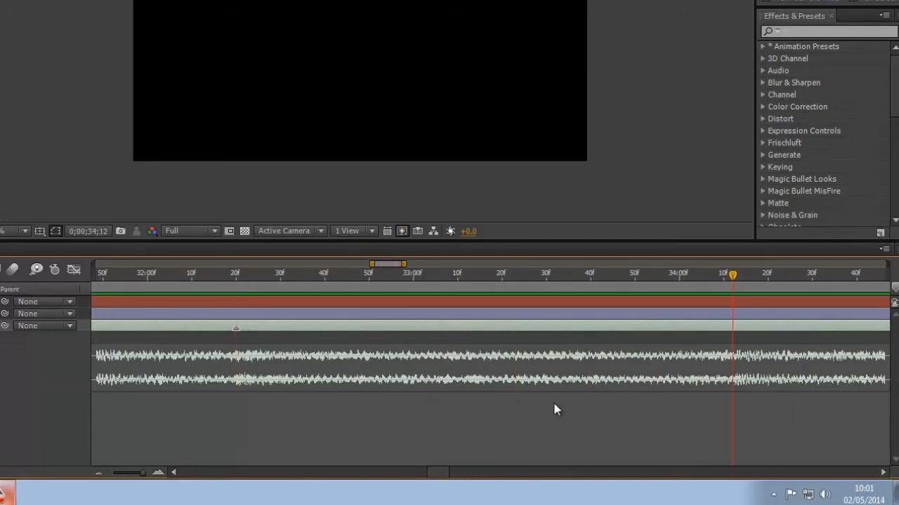
click(98, 472)
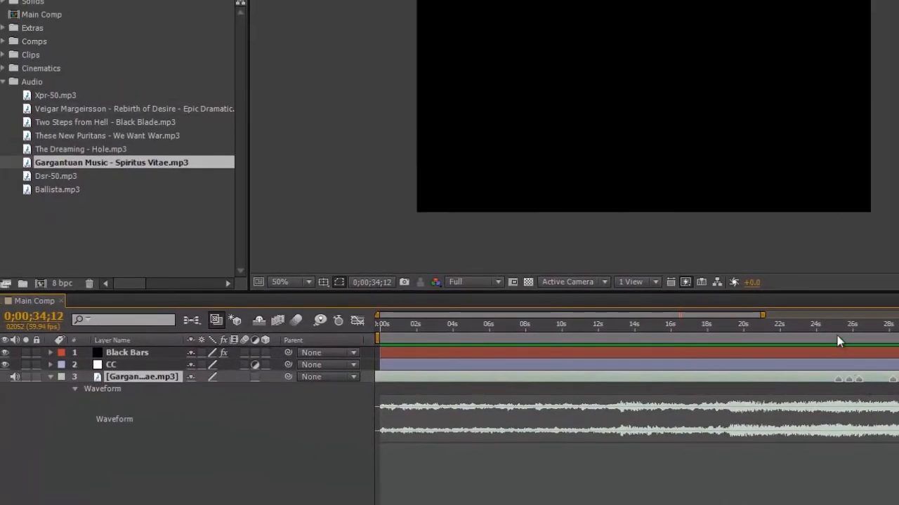
- Move the current time to 0;00;25;08, beside the first beat marker, and deselect the music file in the project
click(836, 335)
click(91, 237)
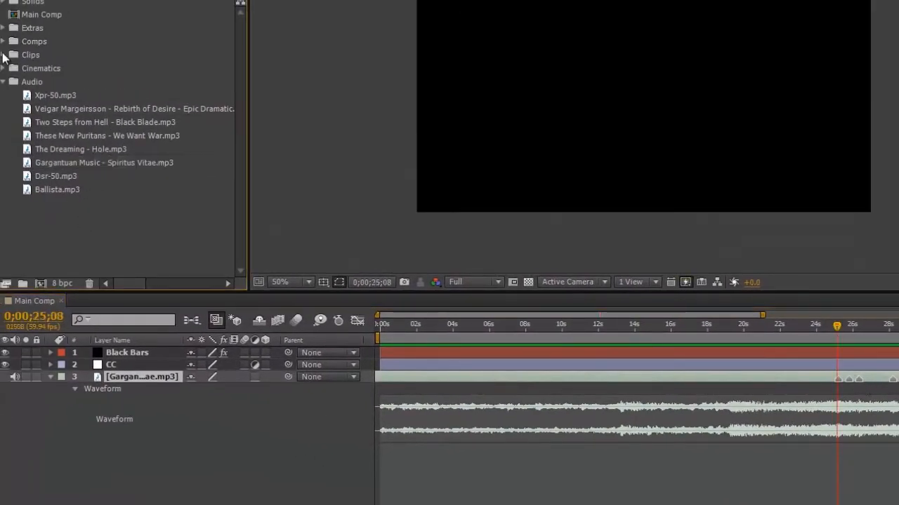
- Expand the Comps folder in the project and try the Tuck - 5 man swap comp in Main Comp, removing it again
click(3, 81)
click(3, 43)
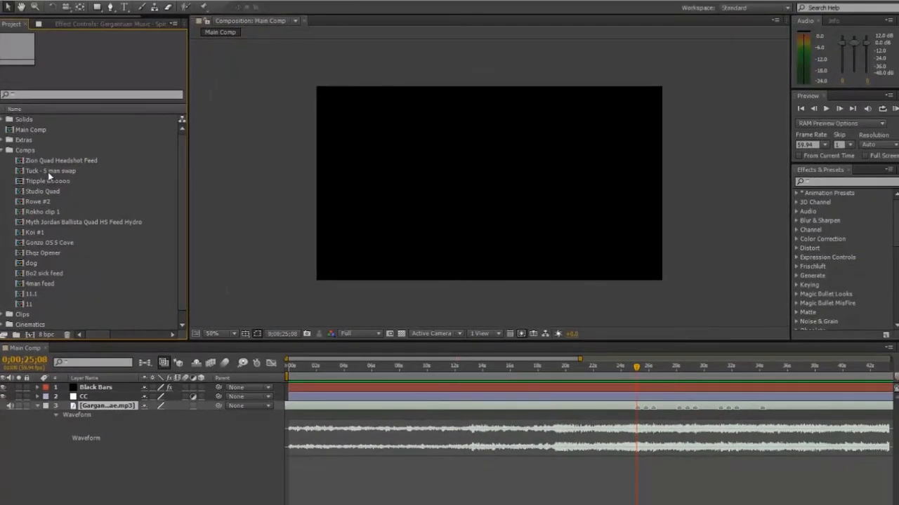
drag(48, 172, 625, 404)
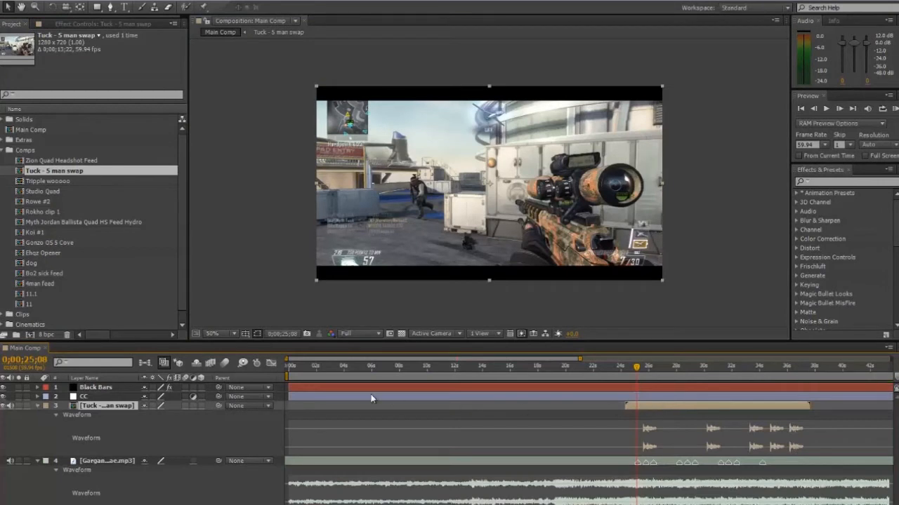
key(Delete)
- Look through the clip comps in the Comps folder, checking each one's thumbnail and details from Zion Quad Headshot Feed down to Ehqz Opener
click(48, 159)
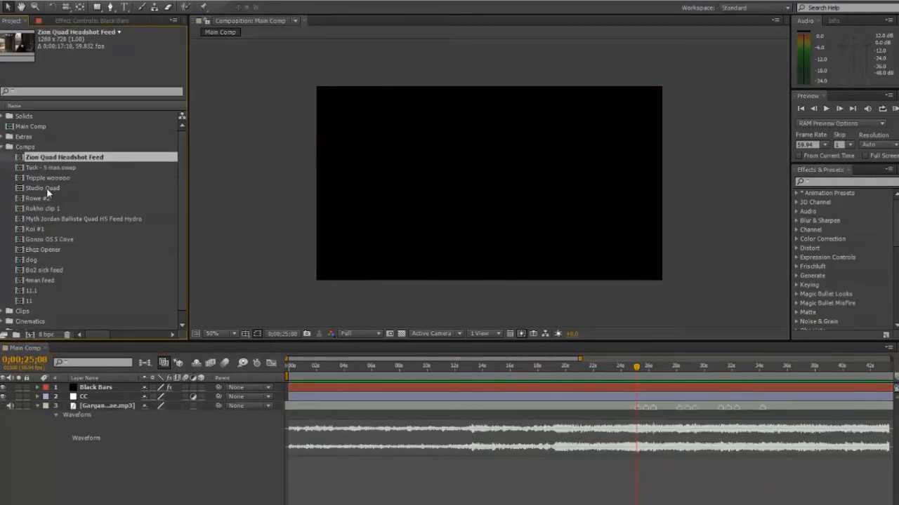
click(51, 190)
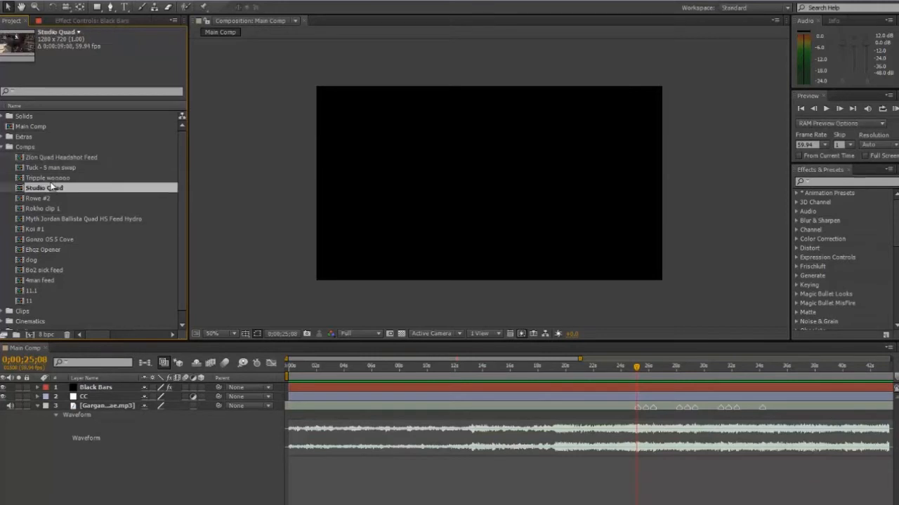
click(52, 179)
click(52, 188)
click(51, 199)
click(51, 209)
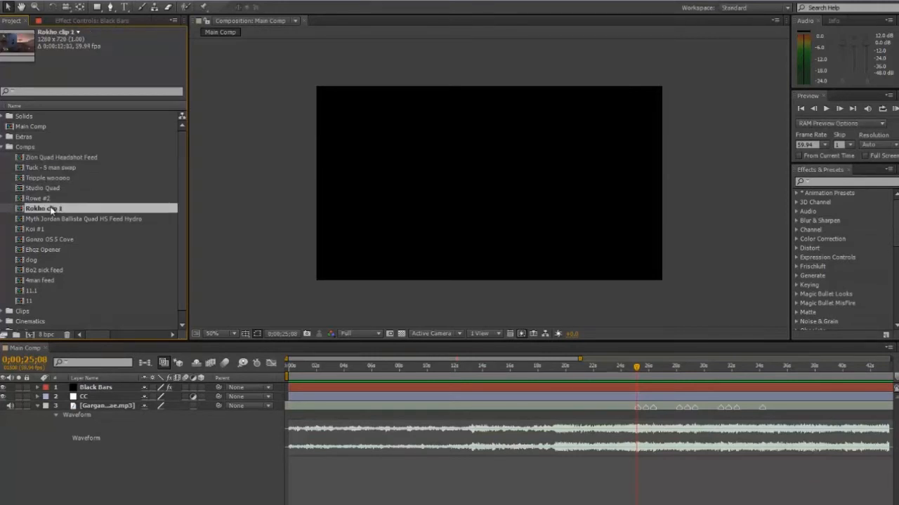
click(51, 219)
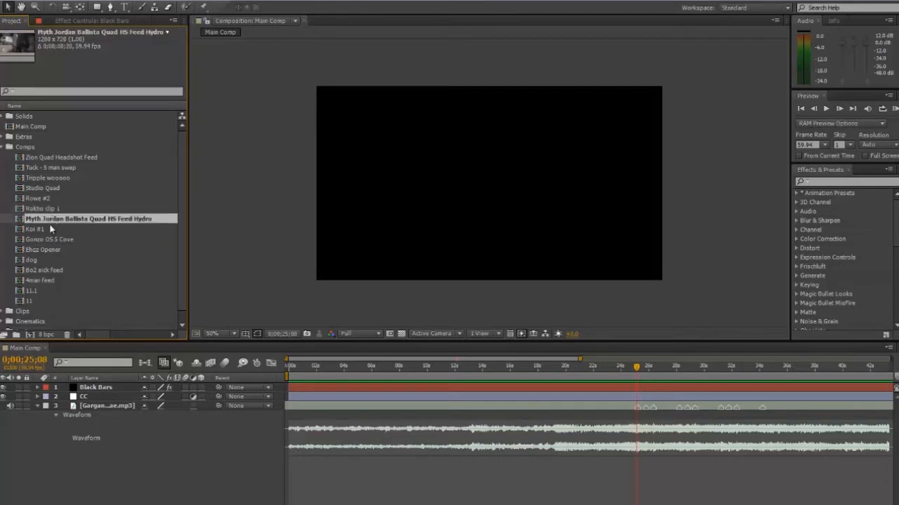
click(43, 228)
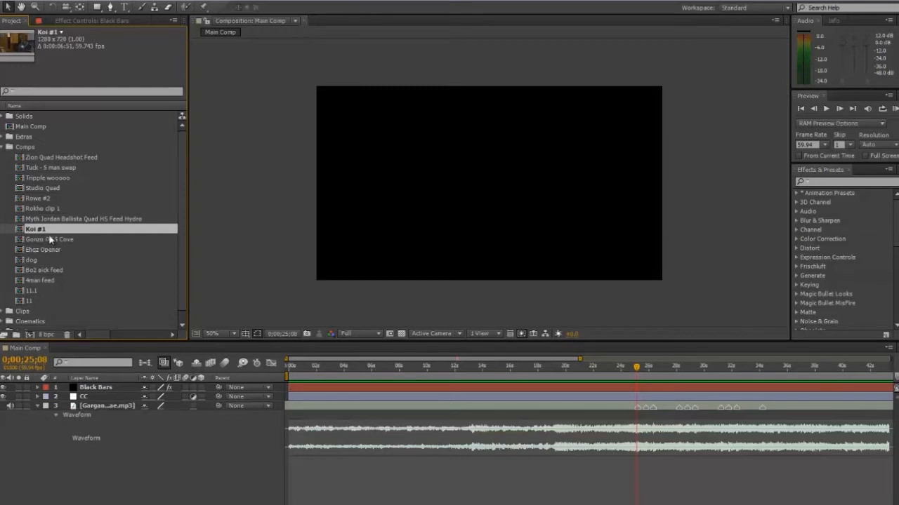
click(60, 241)
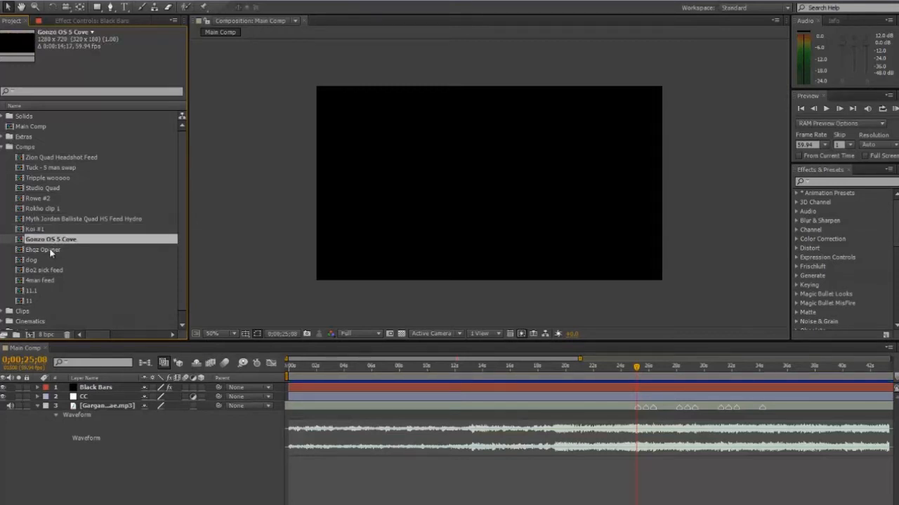
click(51, 251)
- Set the viewer resolution to Third and add the Ehqz Opener comp above the music layer, starting at about 23 seconds
click(364, 334)
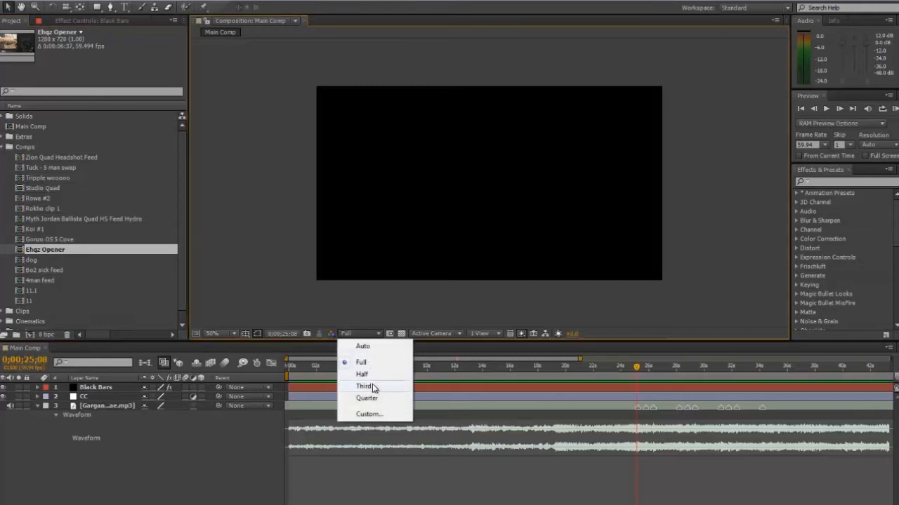
click(364, 386)
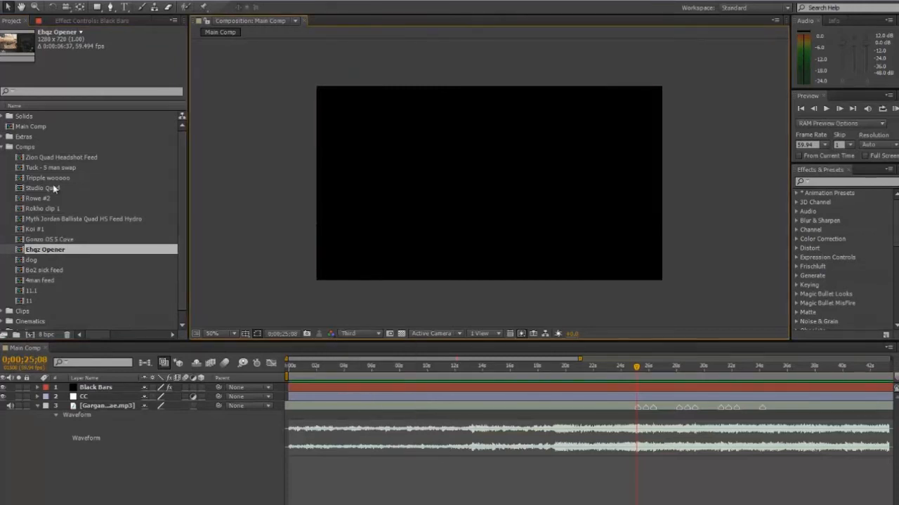
click(45, 261)
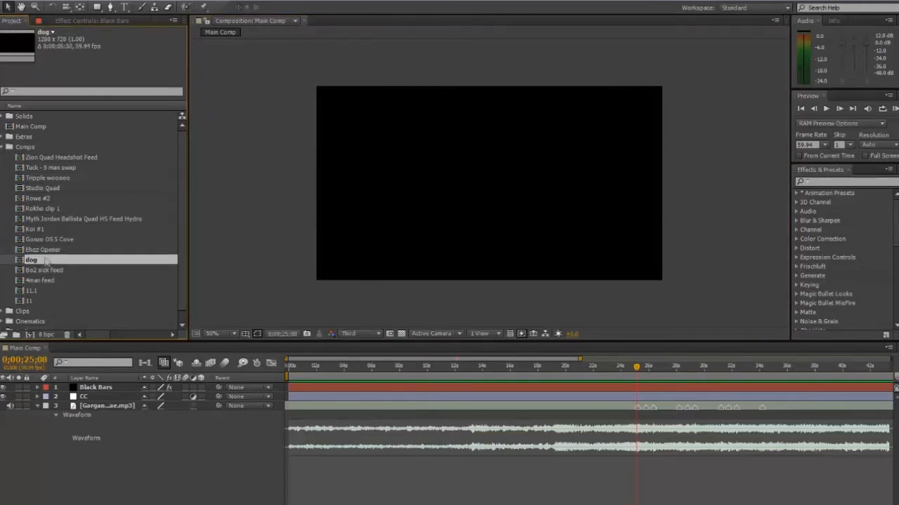
click(43, 251)
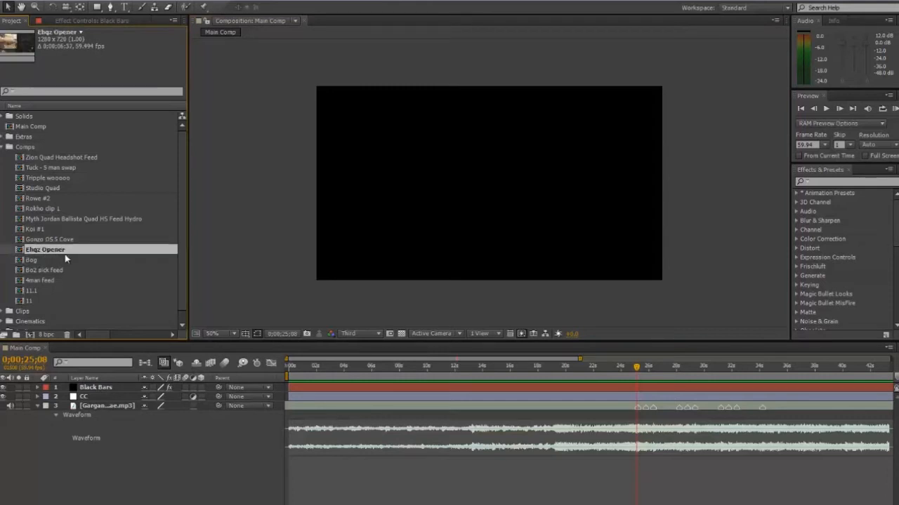
drag(52, 252, 607, 411)
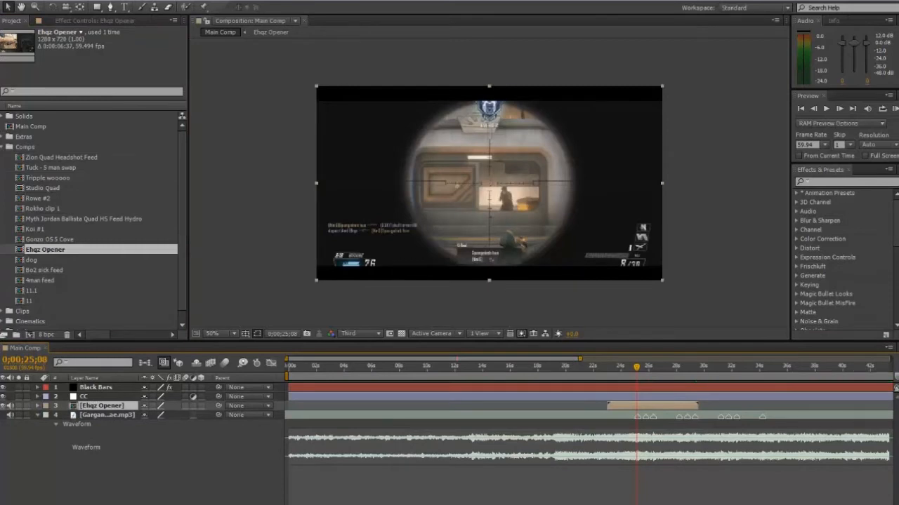
- Select the Ehqz Opener layer in Main Comp and reveal its audio waveform
key(equal)
key(equal)
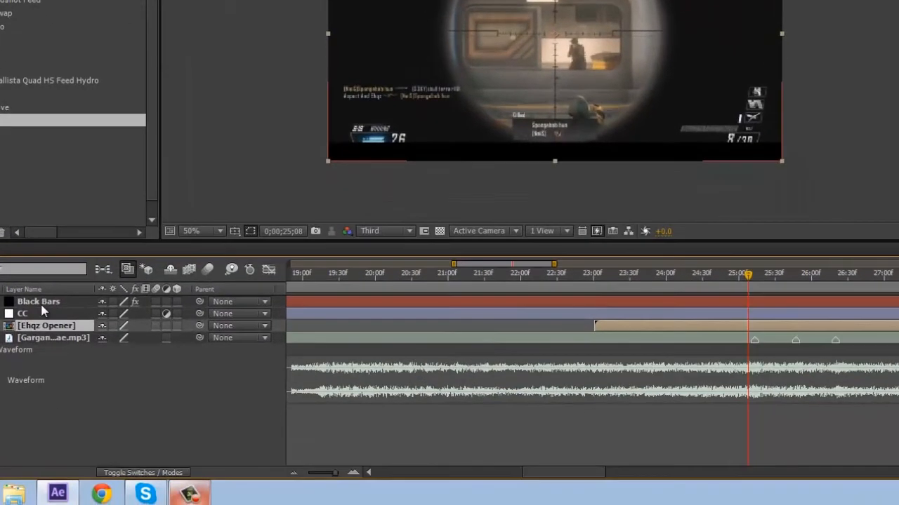
click(60, 332)
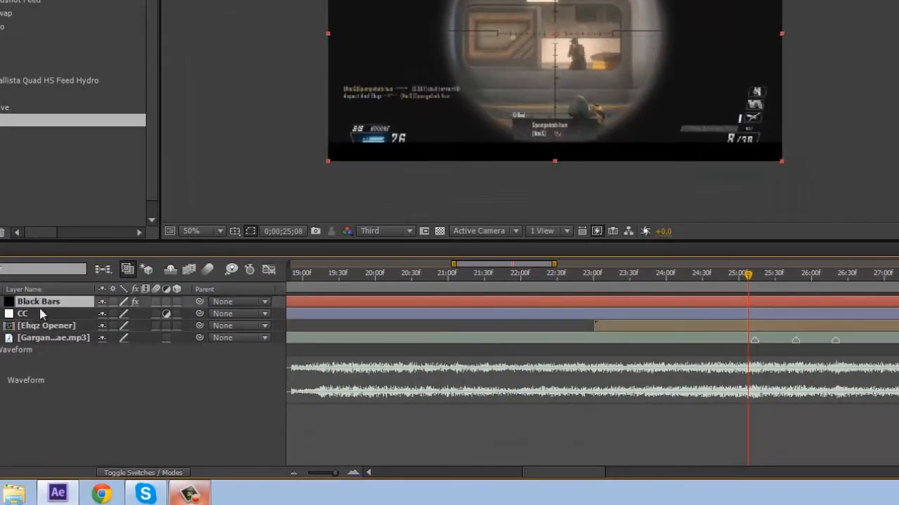
click(61, 342)
click(50, 337)
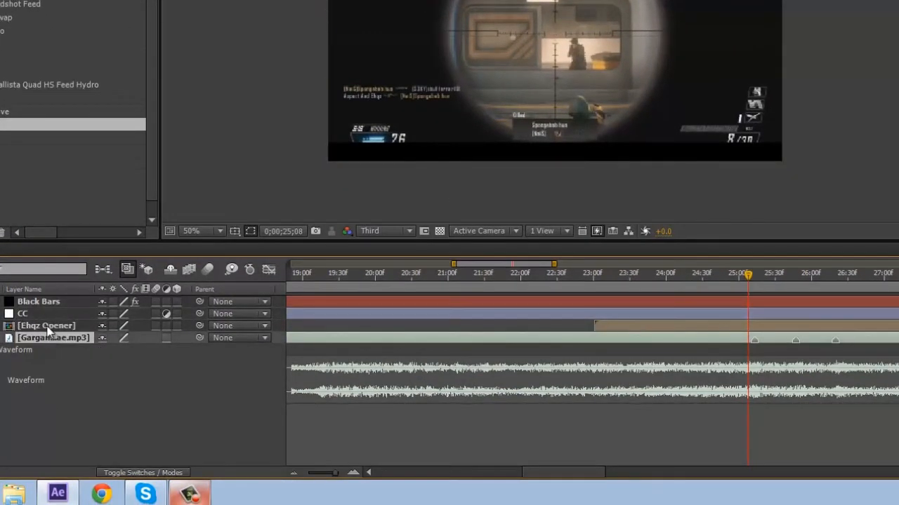
click(49, 326)
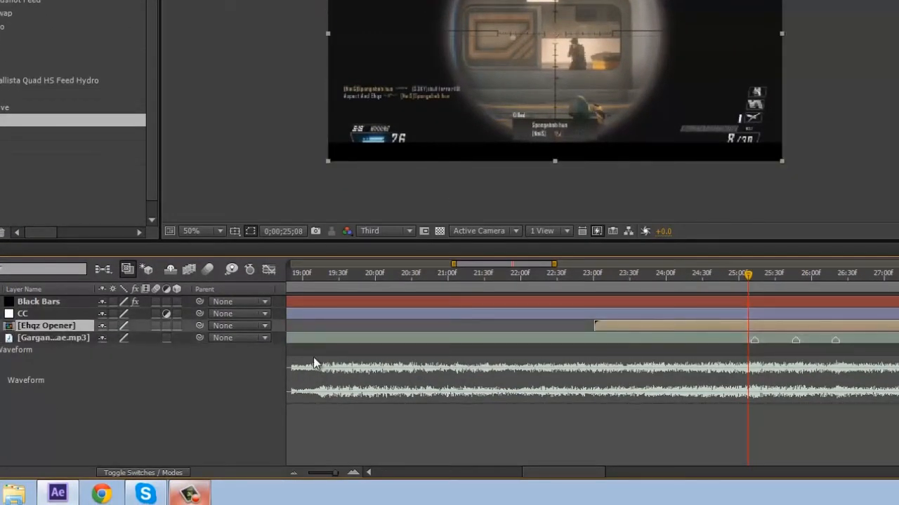
key(l)
key(l)
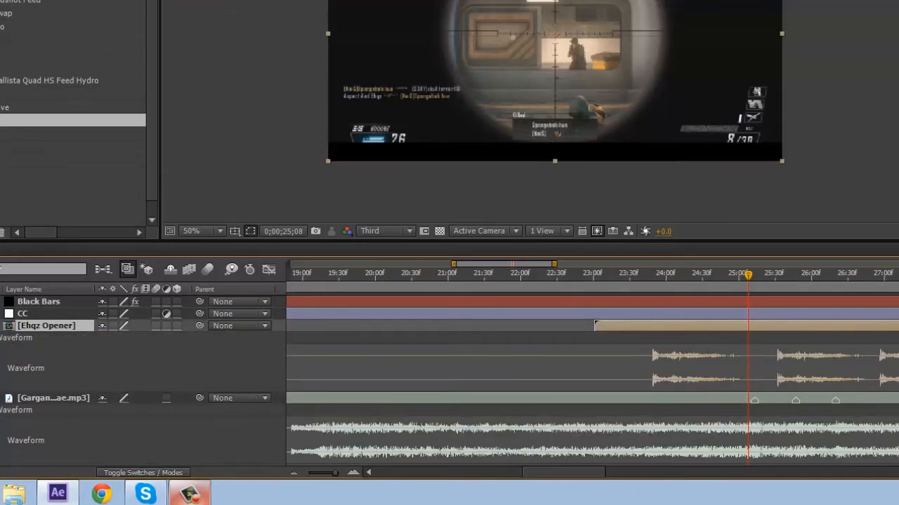
- Move the current time to the first beat marker at 0;00;25;13 and shift Ehqz Opener so its first gunshot starts there
click(294, 473)
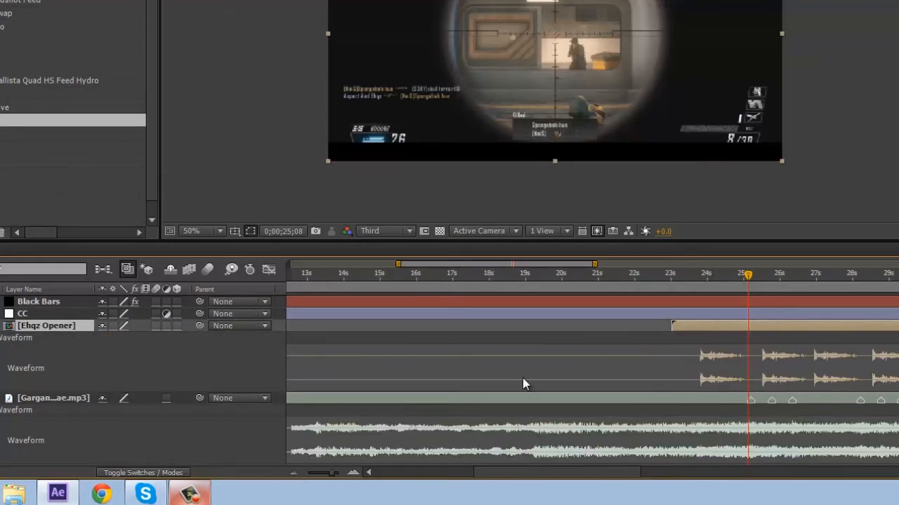
click(352, 473)
drag(750, 276, 761, 276)
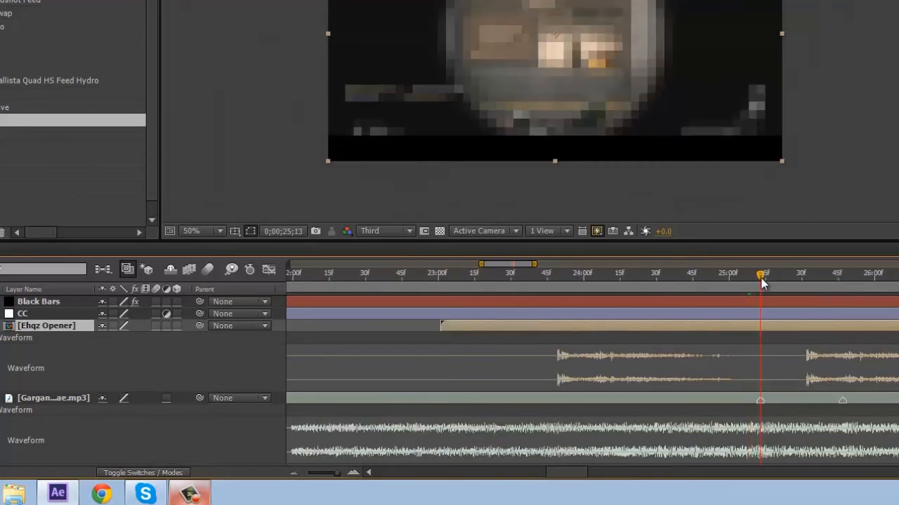
drag(558, 334, 764, 330)
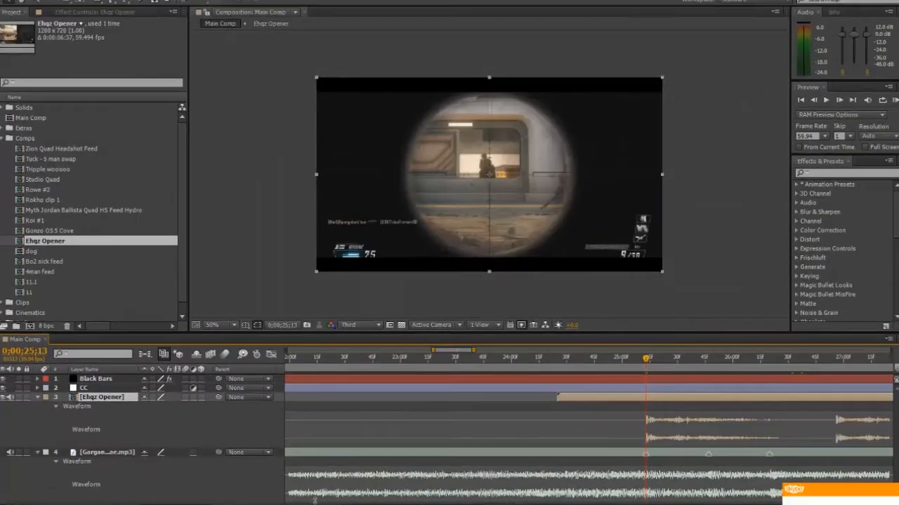
drag(336, 478, 416, 469)
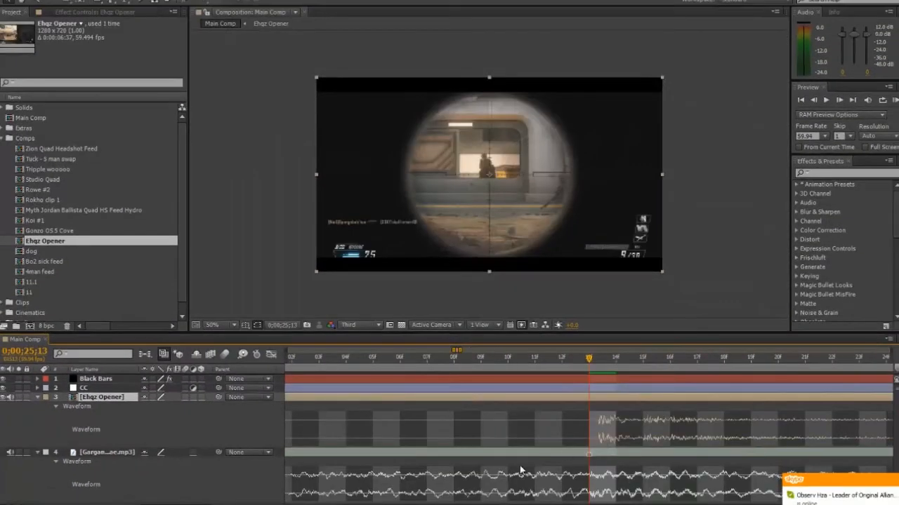
- Open the Ehqz Opener comp and set its frame rate to 59.94 in the composition settings
double_click(482, 401)
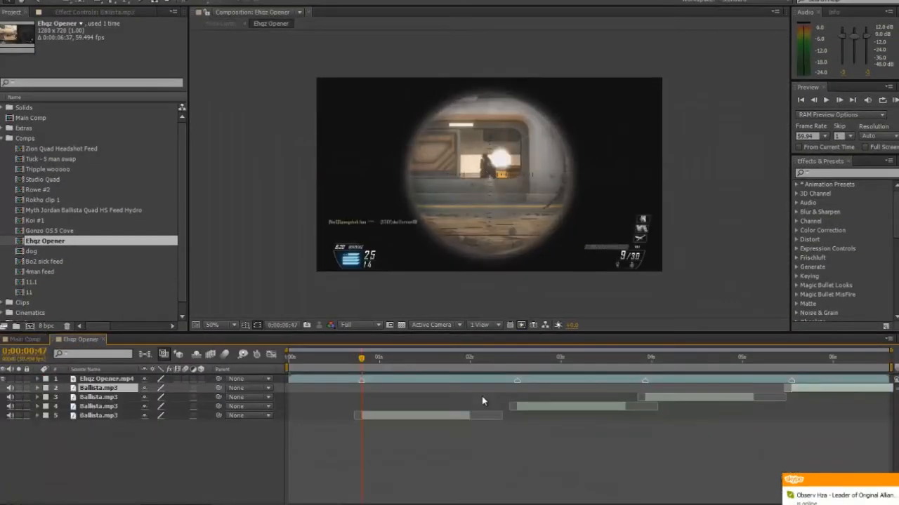
key(ctrl+k)
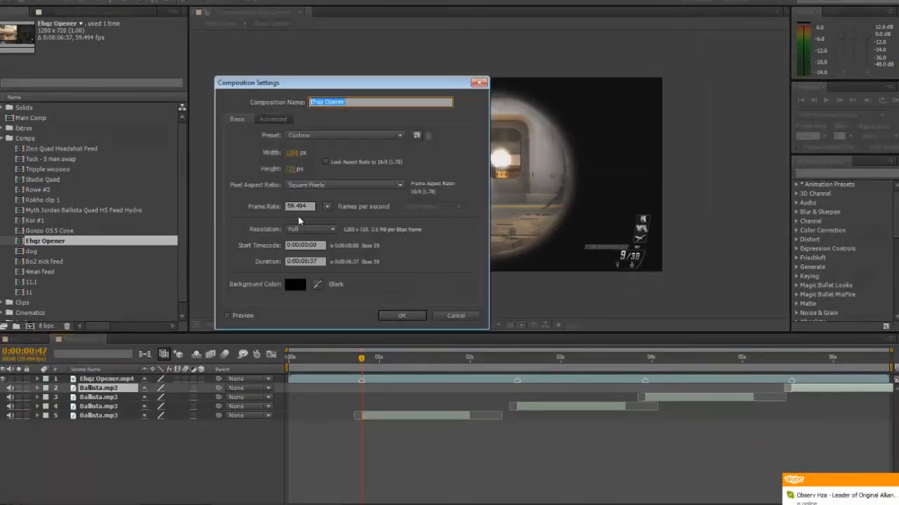
click(303, 206)
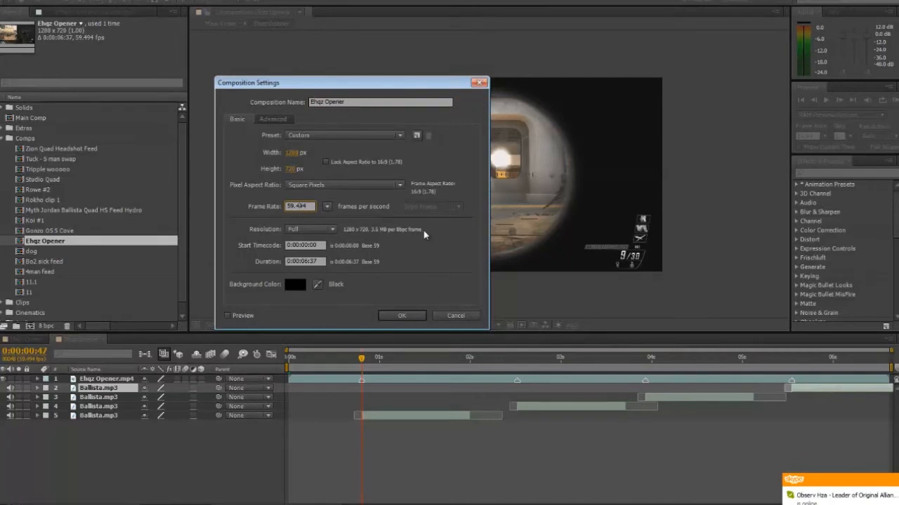
key(BackSpace)
click(396, 313)
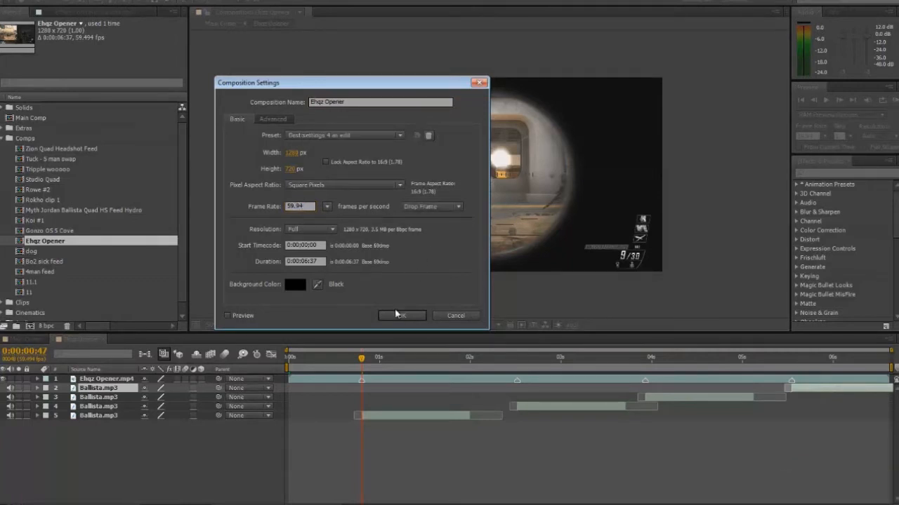
- Move the current time and the first gunshot marker to 0;00;00;49 and delete the first shot's Ballista.mp3 layer
drag(298, 503, 383, 499)
click(612, 362)
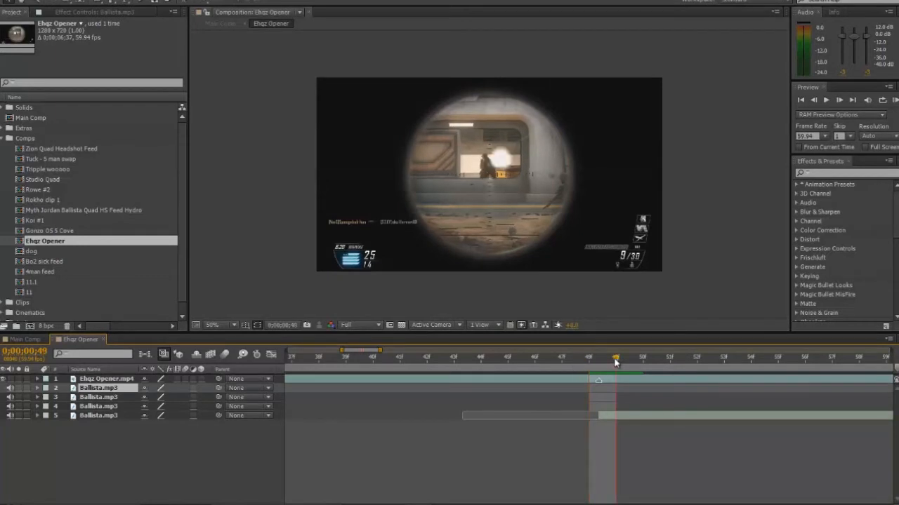
click(627, 420)
key(Delete)
- Add Ballista.mp3 from the Audio folder below the other sound layers and align its waveform's gunshot with the marker at 0;00;00;49
scroll(3, 256, down, 1)
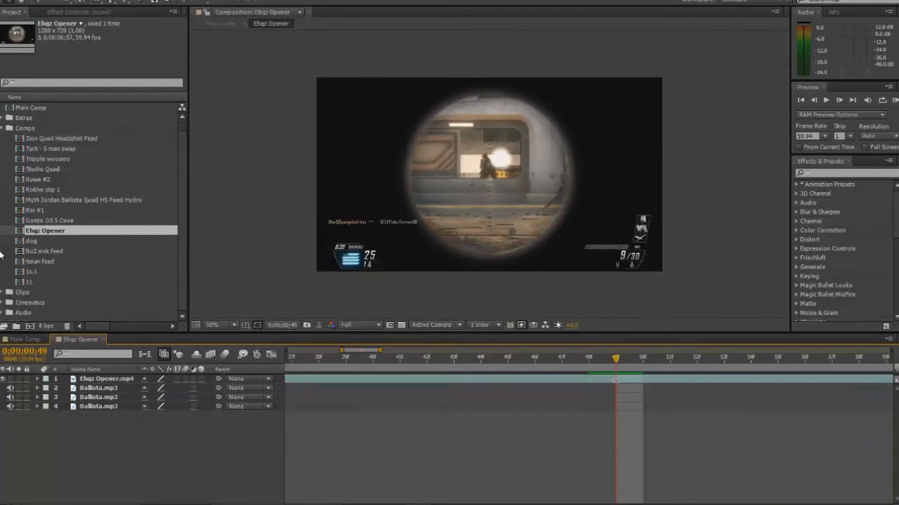
click(5, 312)
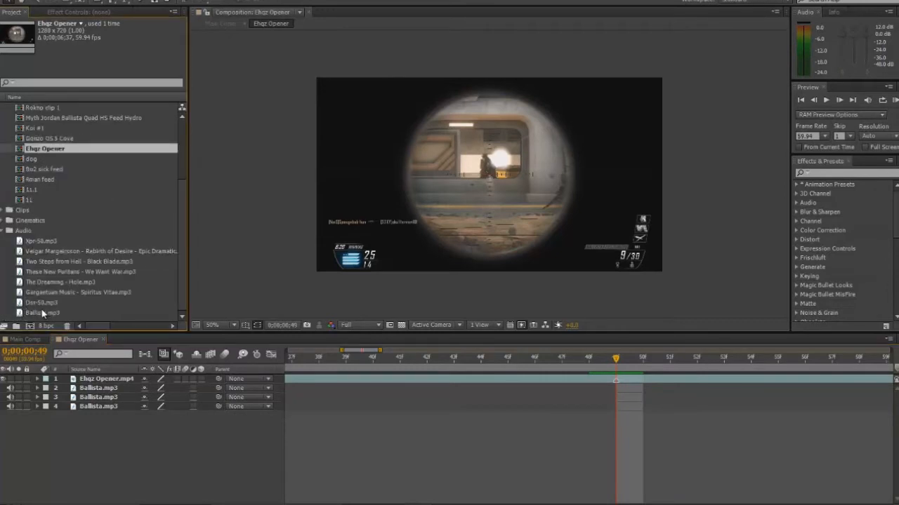
drag(42, 314, 537, 473)
key(l)
key(l)
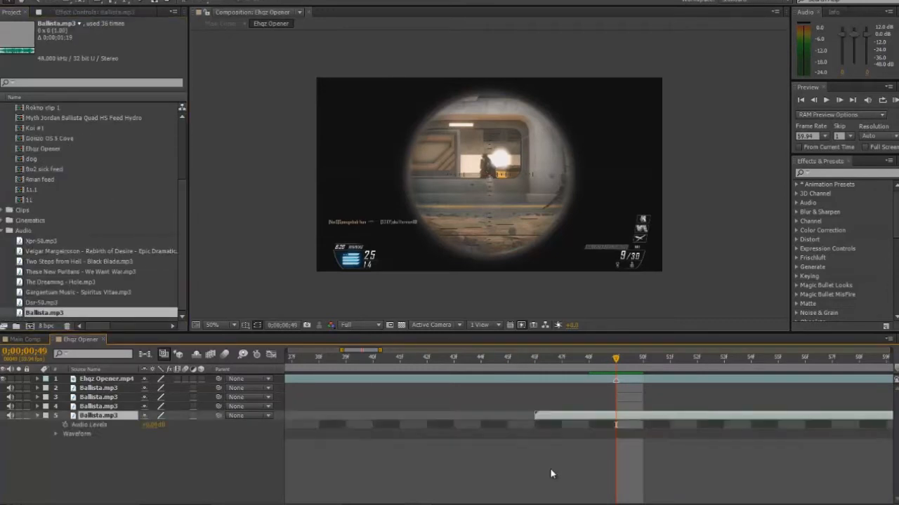
drag(683, 417, 630, 426)
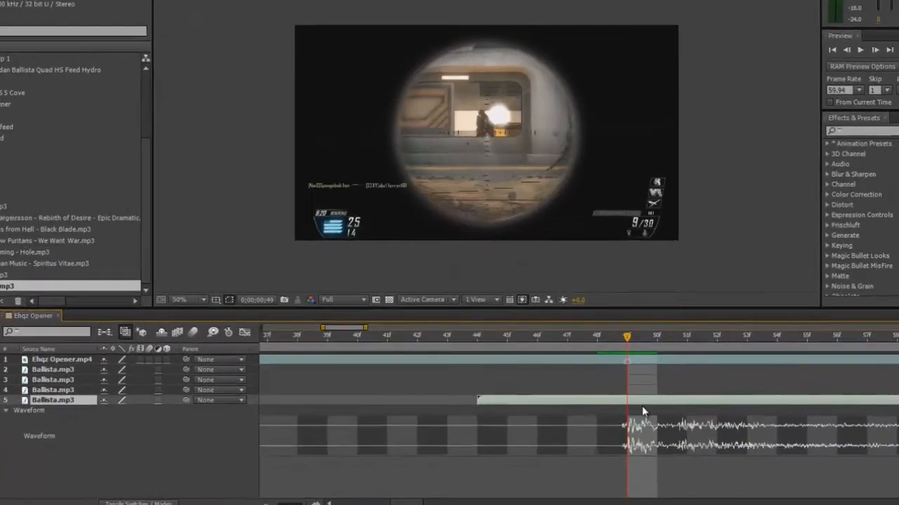
- Trim the start of the new Ballista.mp3 layer to 0;00;00;49 and set its audio level to -3 dB
key(alt+[)
key(l)
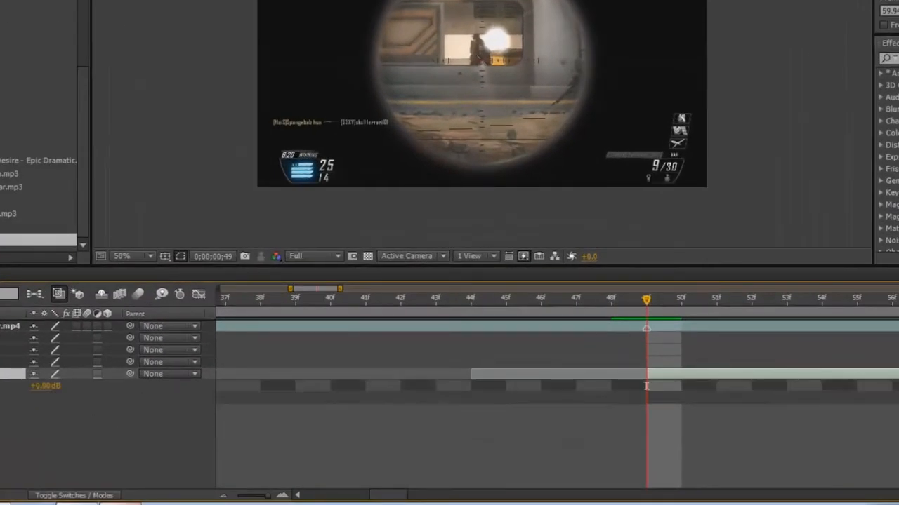
click(43, 386)
text(-3)
key(Return)
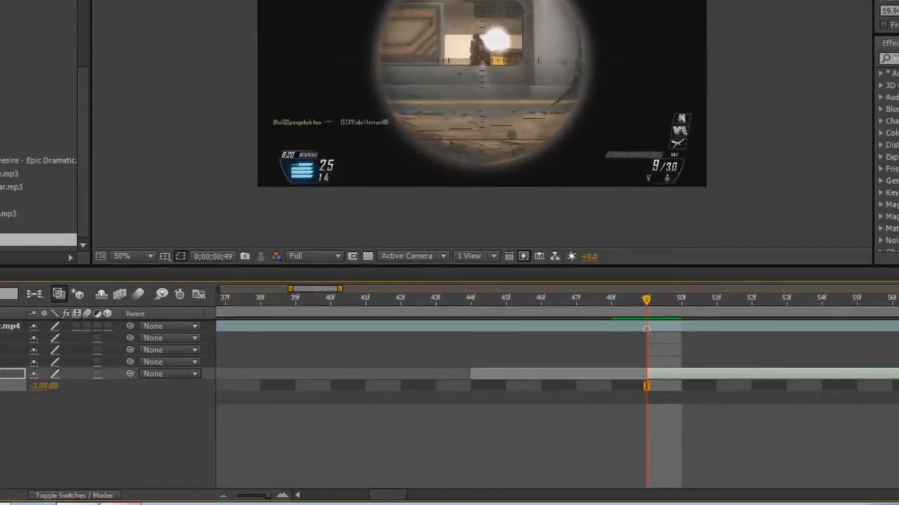
- Reveal the trimmed Ballista.mp3 layer's waveform along its whole length
key(l)
key(l)
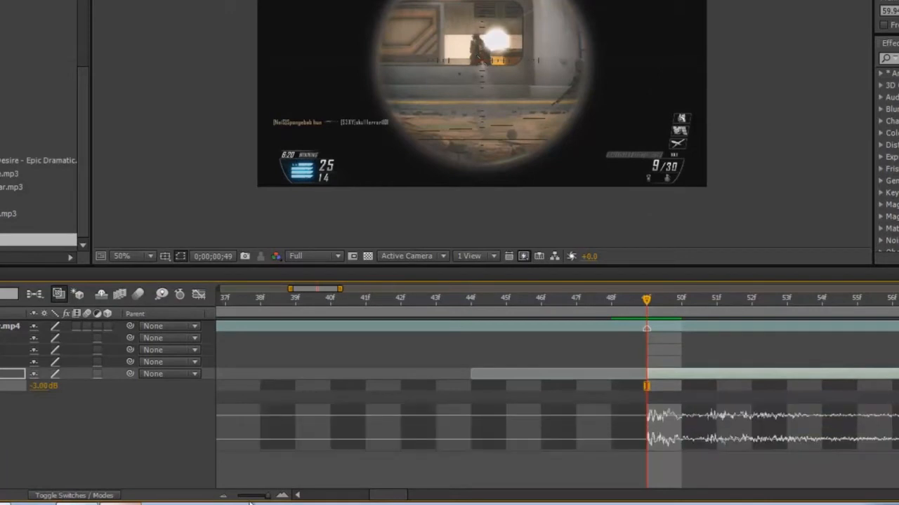
click(256, 496)
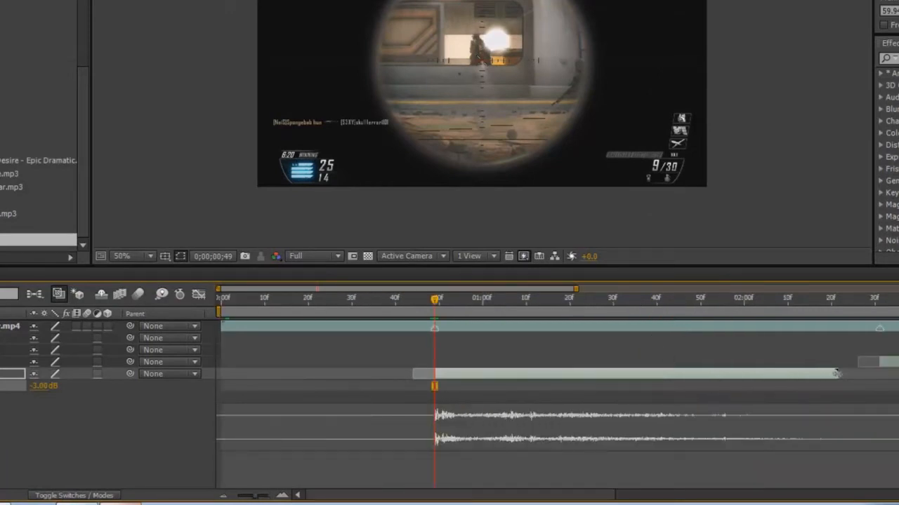
- Trim the end of the first shot's Ballista.mp3 layer to about 0;00;01;45 and move the second gunshot marker to 0;00;02;32
drag(834, 375, 678, 375)
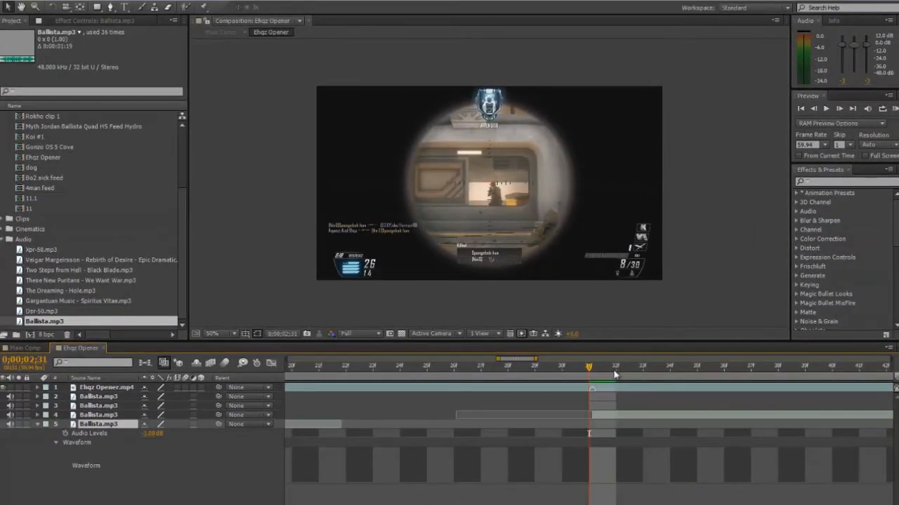
click(615, 376)
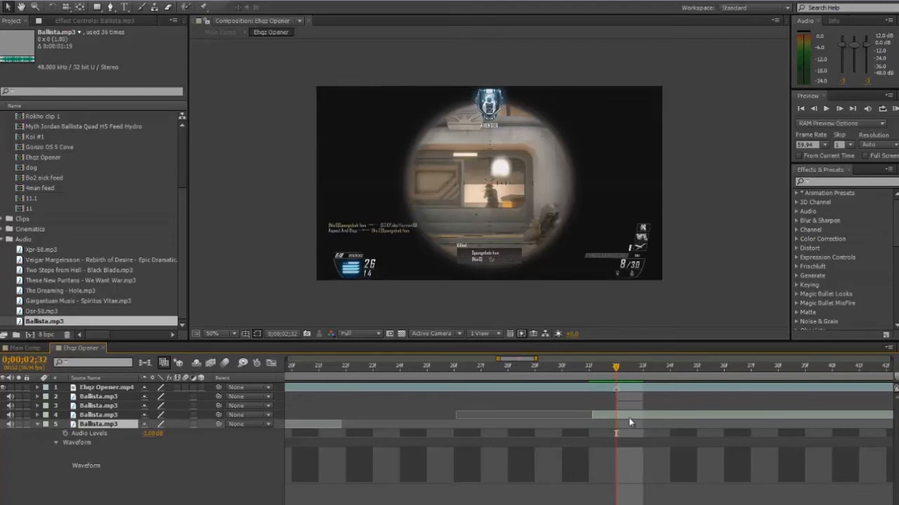
- Delete the three old Ballista.mp3 layers, keeping only the newly trimmed one below Ehqz Opener.mp4
click(98, 415)
key(Delete)
click(77, 397)
key(Delete)
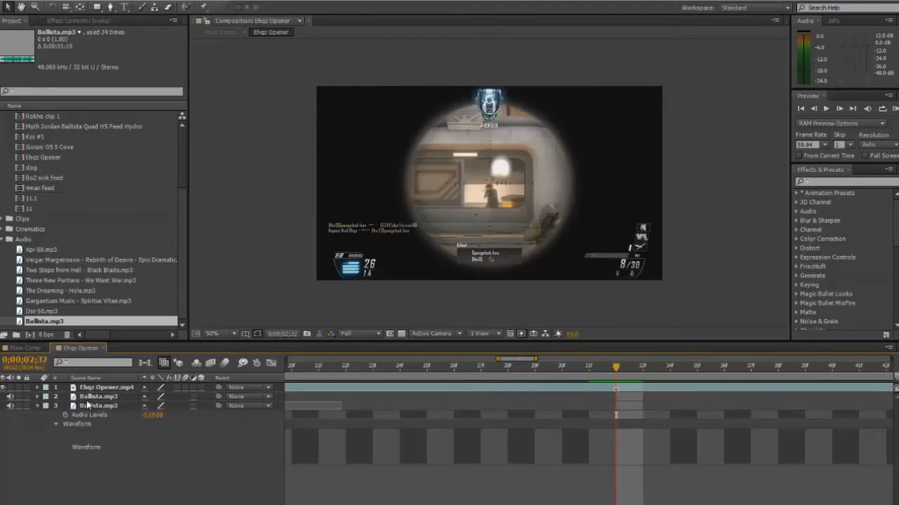
click(79, 398)
key(Delete)
- Duplicate the trimmed Ballista.mp3 layer and align the copy's trimmed start with the second gunshot marker at 0;00;02;32
click(80, 399)
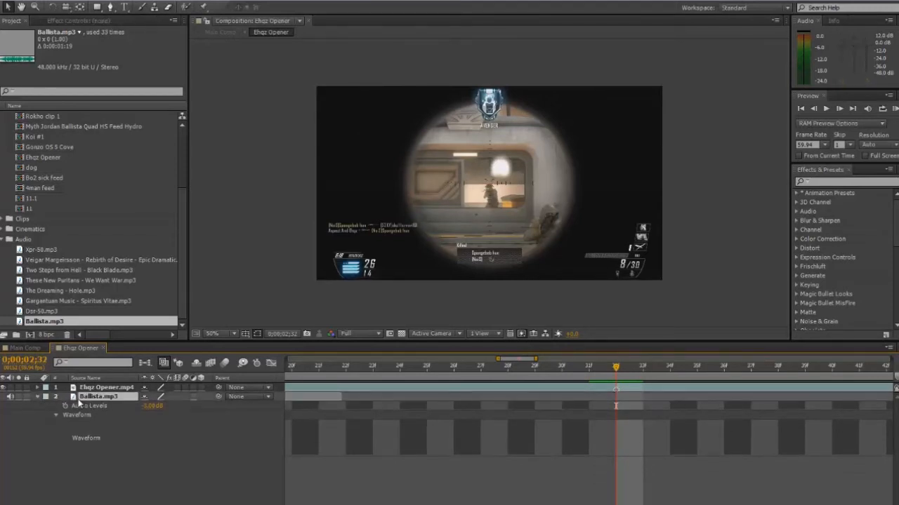
click(38, 397)
key(ctrl+d)
key([)
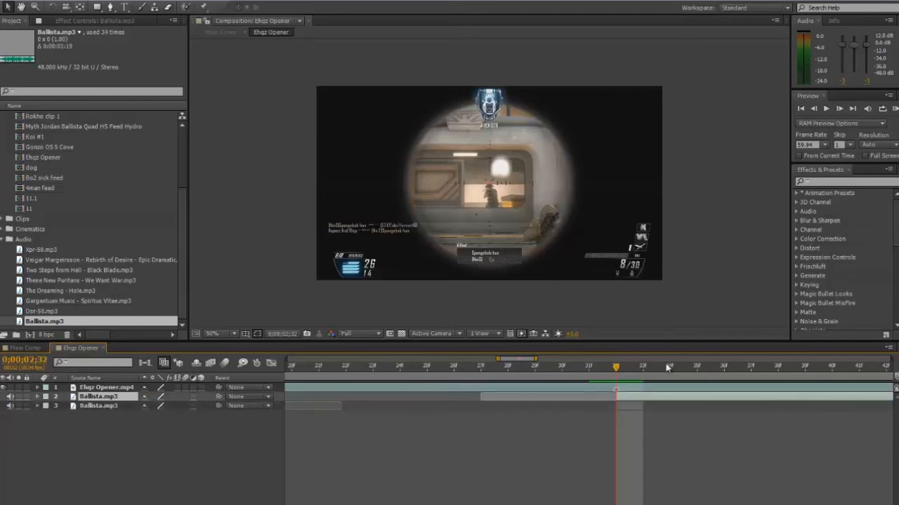
- Duplicate the second shot's Ballista.mp3 layer and align the copy's trimmed start with the third gunshot marker at 0;00;03;56
key(semicolon)
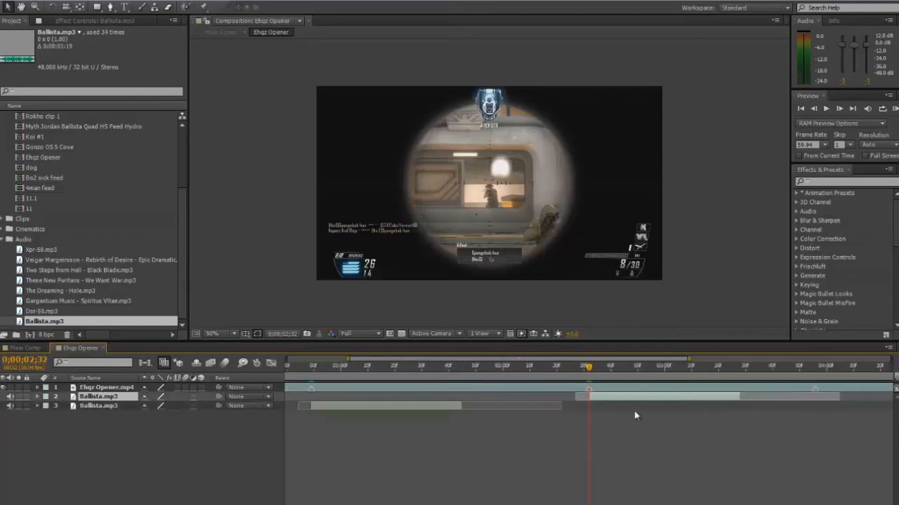
click(814, 365)
key(semicolon)
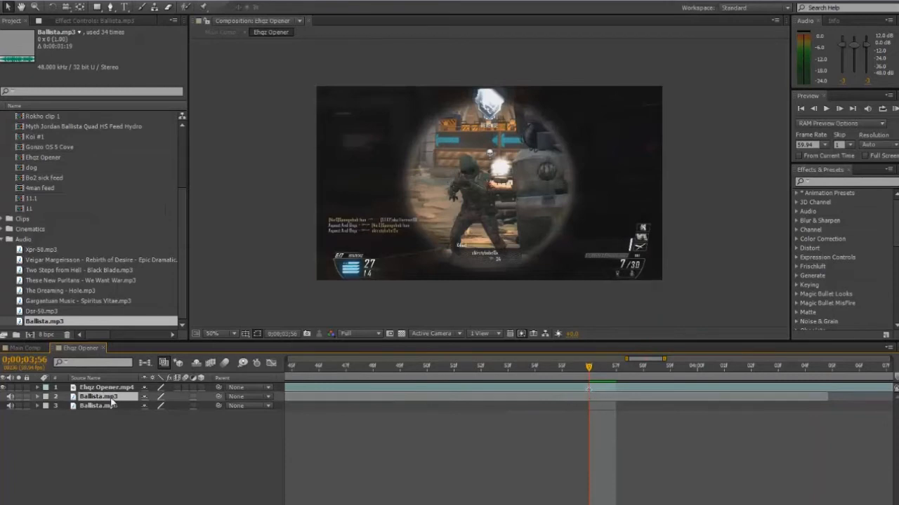
key(ctrl+d)
key(bracketleft)
- Set the current time to 0;00;05;33 and move the fourth gunshot marker on Ehqz Opener.mp4 to that frame
key(minus)
key(minus)
key(minus)
key(minus)
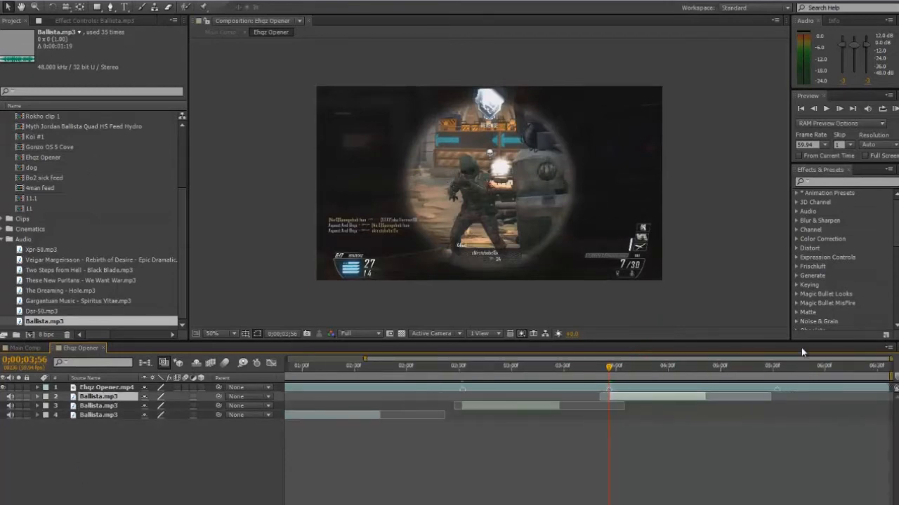
click(778, 369)
key(equal)
key(equal)
key(equal)
key(equal)
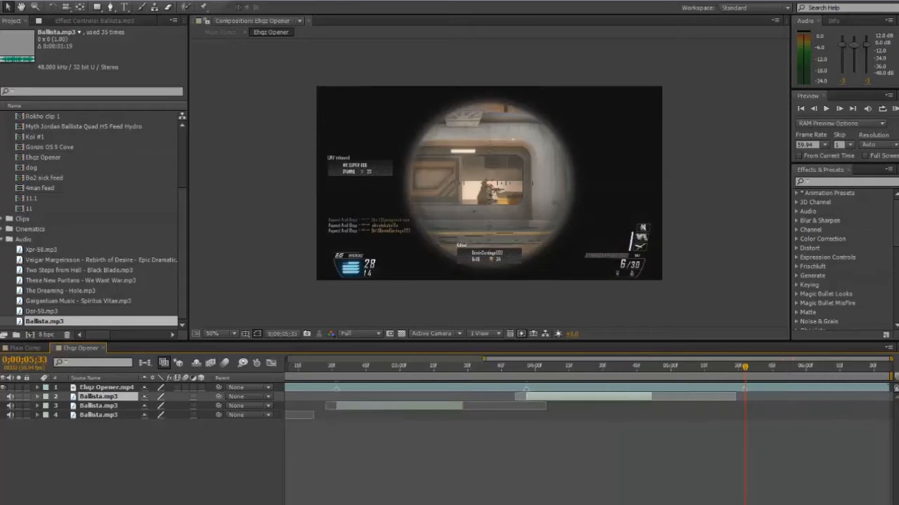
click(580, 388)
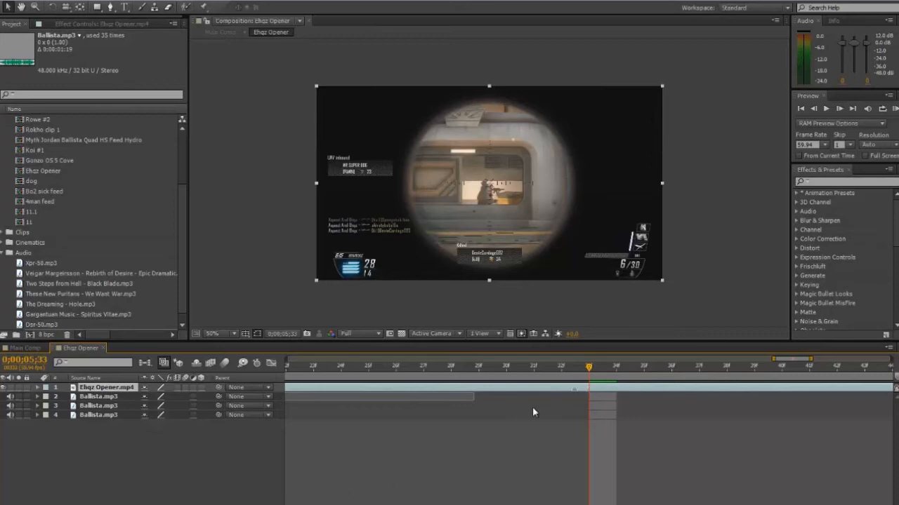
- Duplicate the third shot's Ballista.mp3 layer and align the copy's trimmed start with the fourth gunshot marker at 0;00;05;33
click(113, 399)
key(ctrl+d)
key(bracketleft)
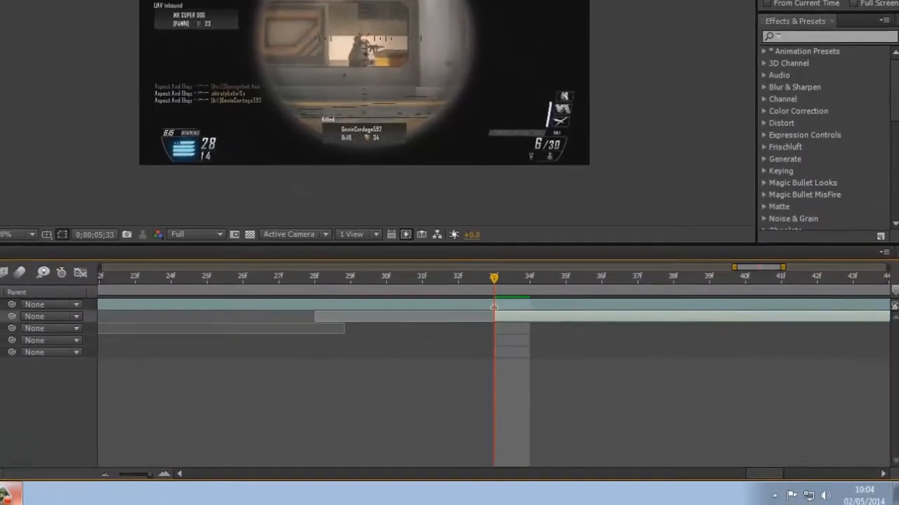
- In Main Comp, shift the Ehqz Opener layer so its first gunshot waveform lines up with the music beat marker at 0;00;25;13
drag(122, 474, 82, 467)
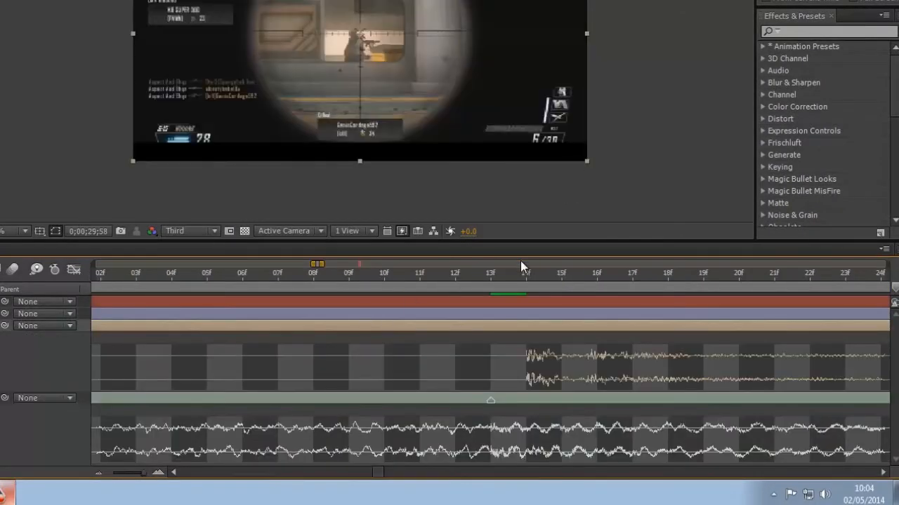
click(489, 280)
drag(540, 326, 518, 327)
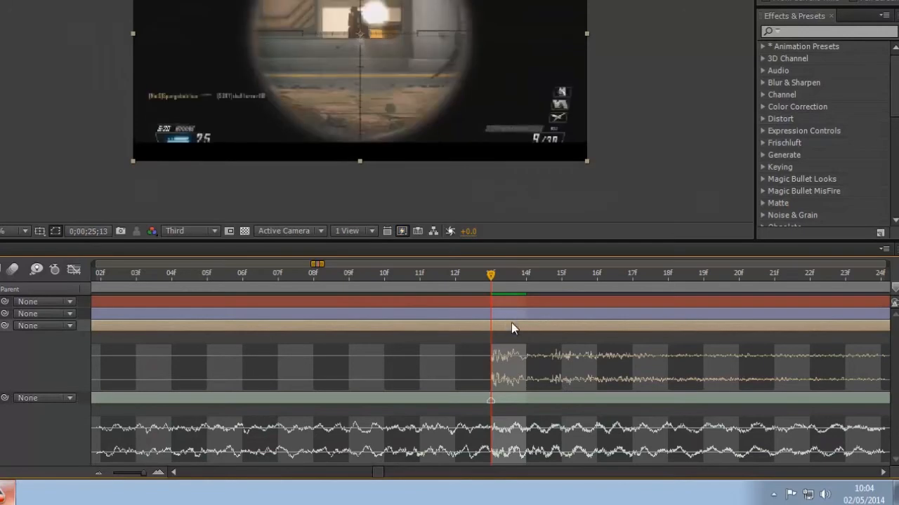
- Enable time remapping on the Ehqz Opener layer in Main Comp
click(505, 399)
click(96, 469)
click(96, 468)
click(96, 469)
click(96, 469)
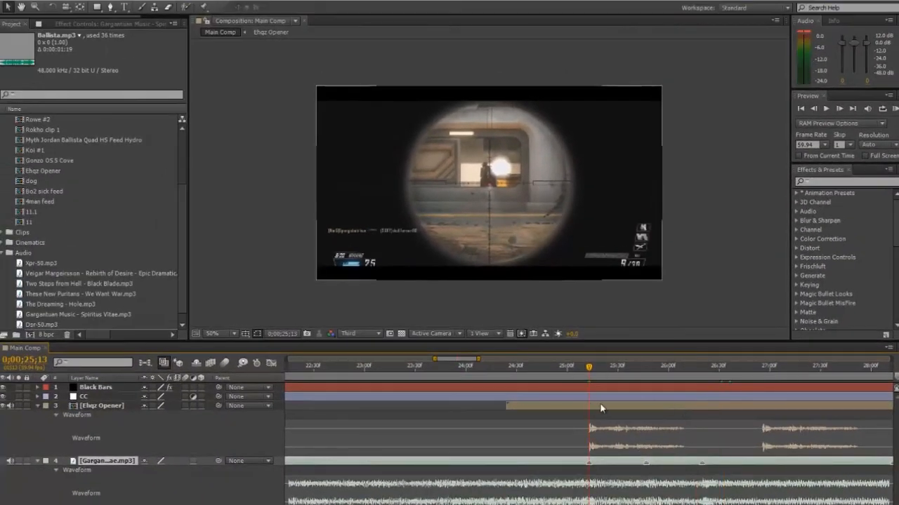
click(601, 406)
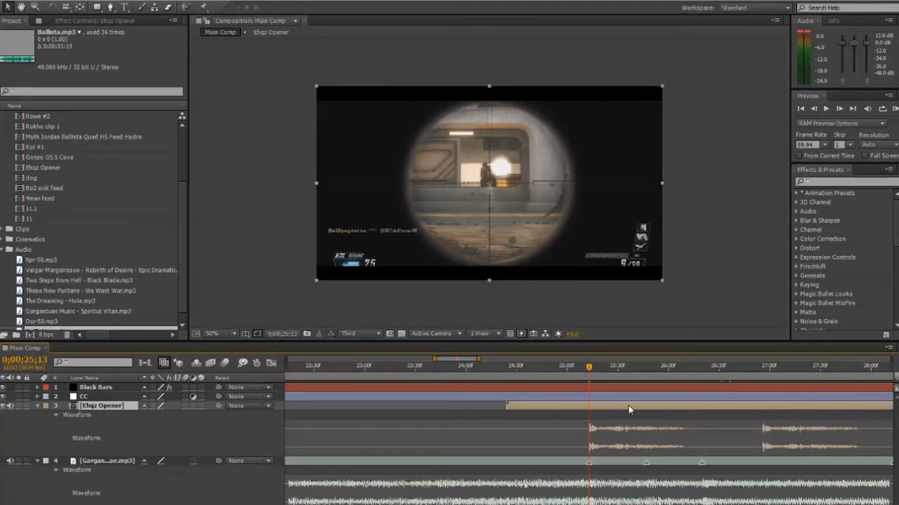
key(ctrl+alt+t)
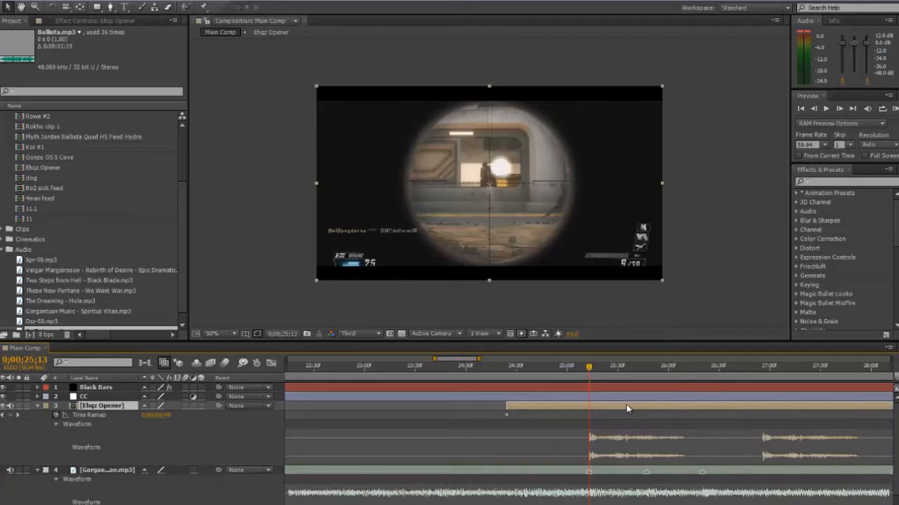
right_click(585, 407)
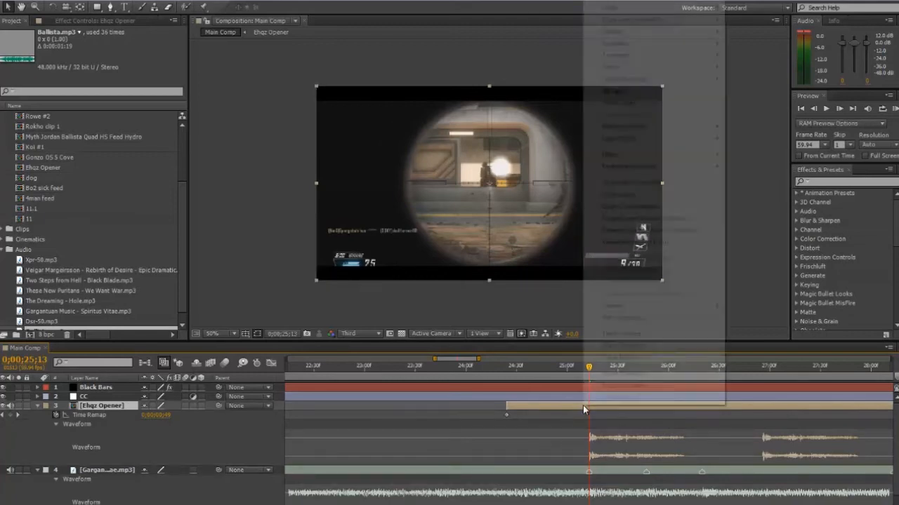
mouse_move(653, 59)
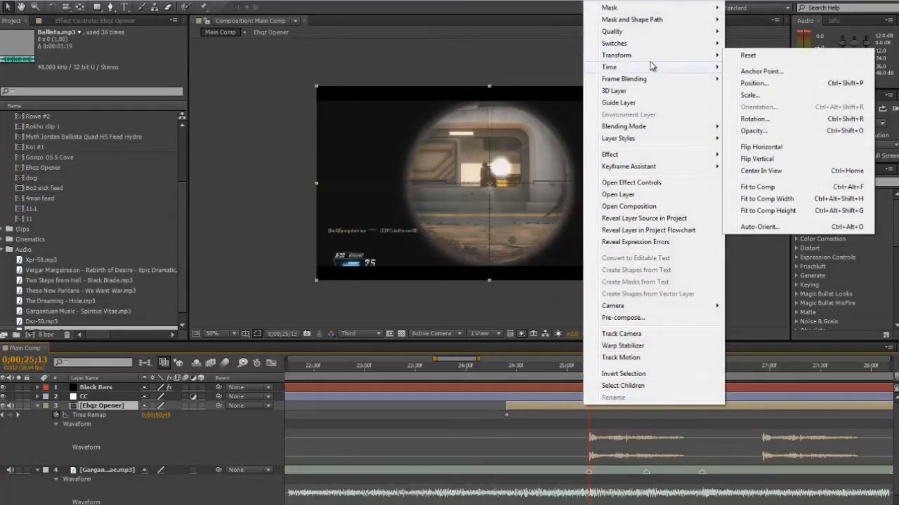
mouse_move(682, 67)
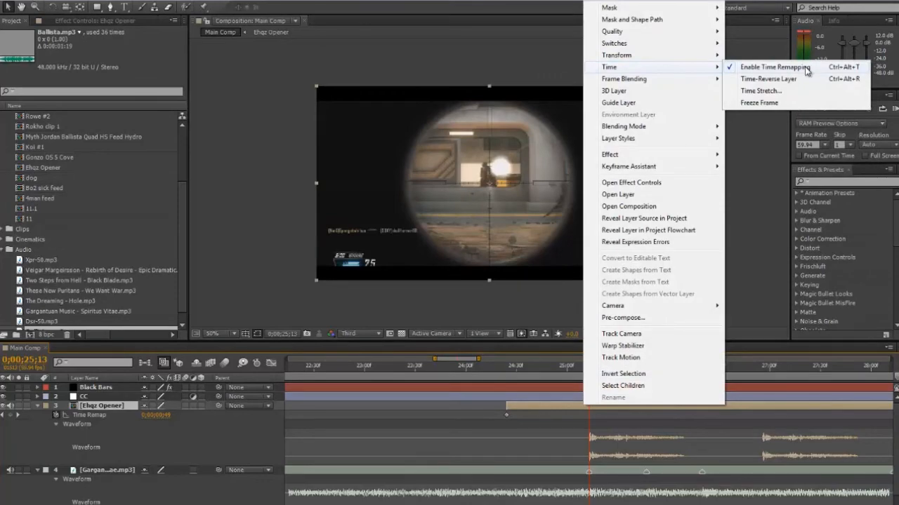
click(522, 408)
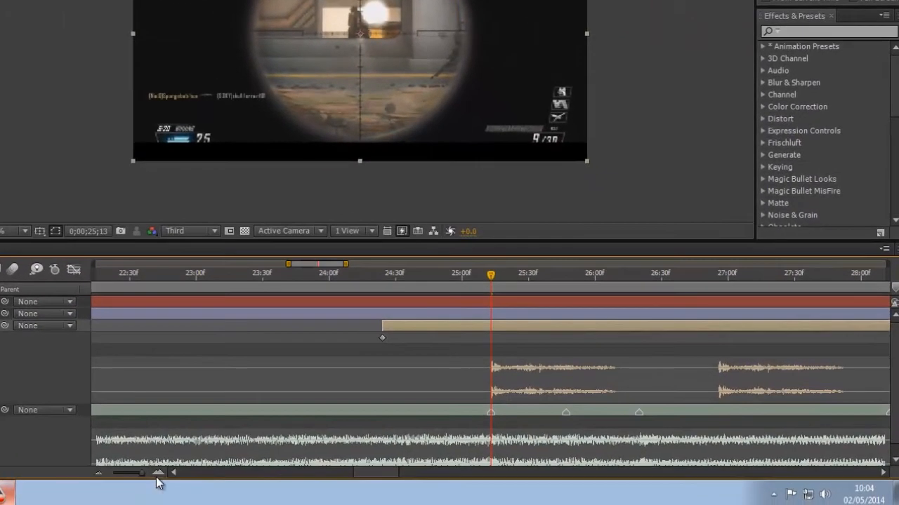
- Add a Time Remap keyframe to the Ehqz Opener layer at the first gunshot, at 0;00;25;13
click(246, 495)
click(245, 495)
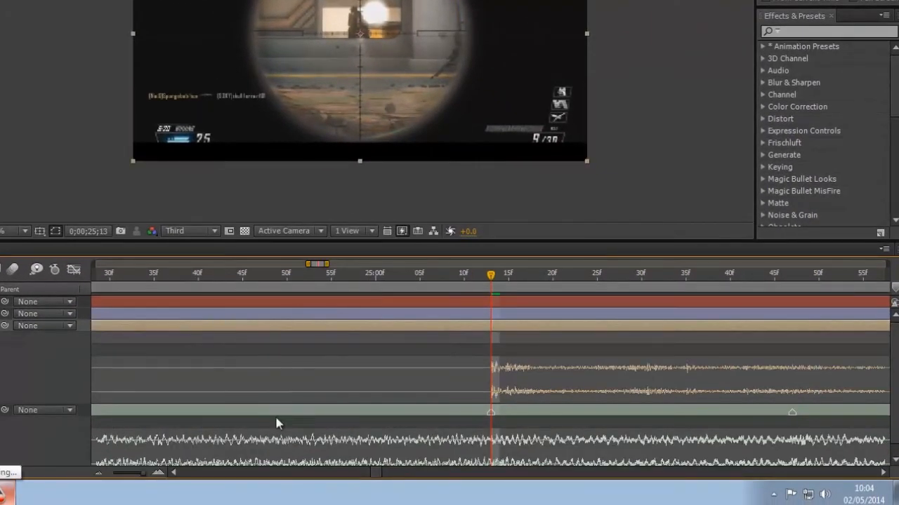
click(102, 473)
click(102, 473)
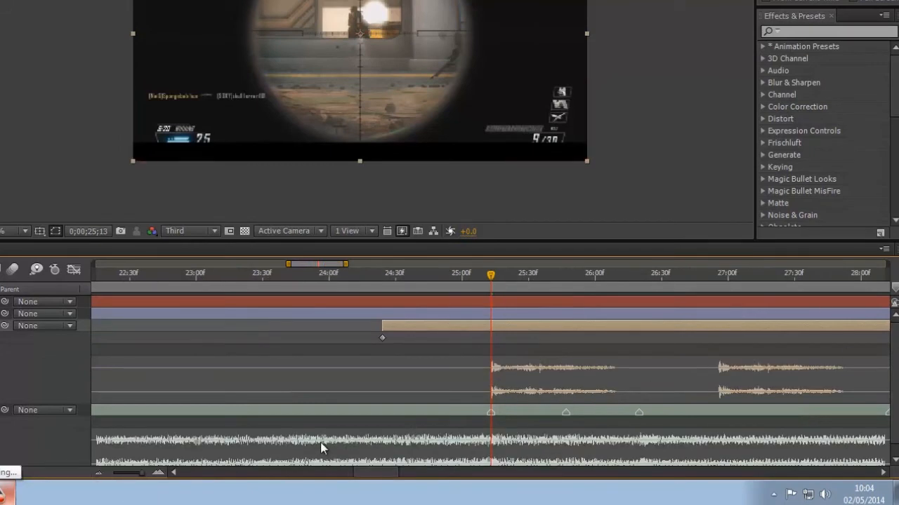
drag(386, 473, 397, 475)
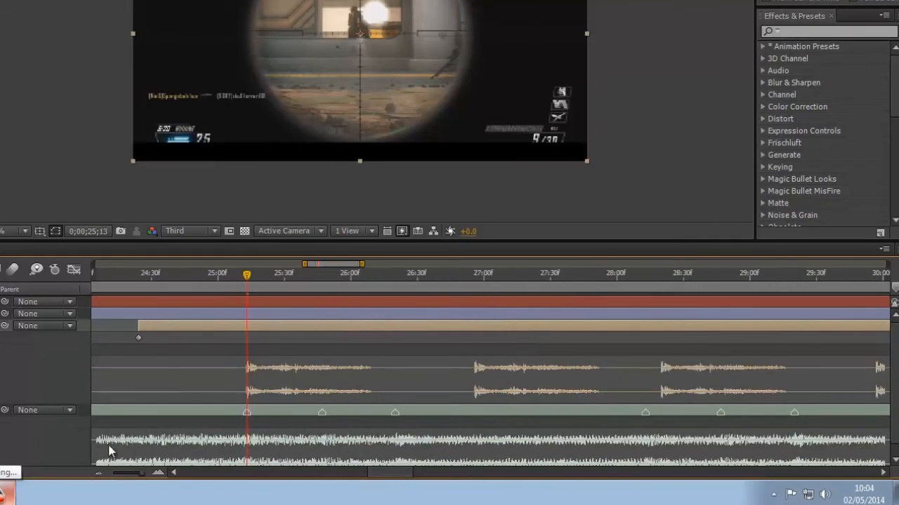
click(98, 474)
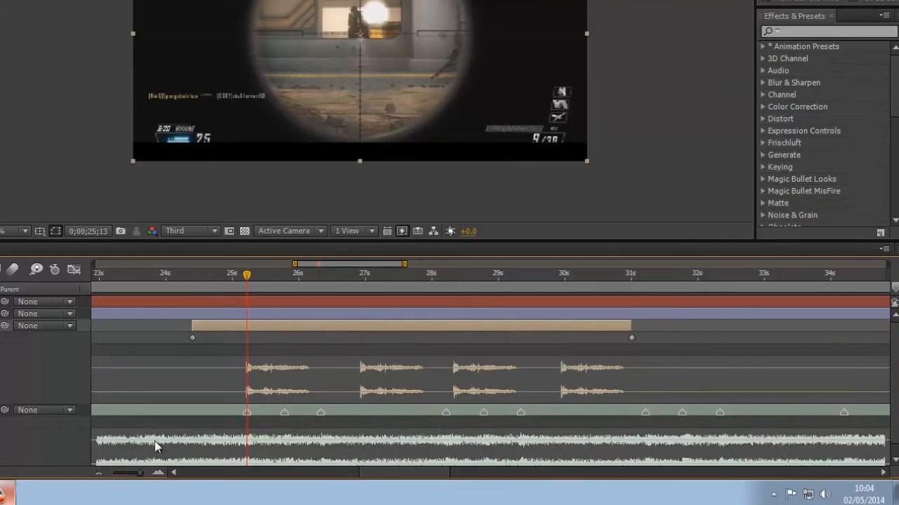
click(181, 335)
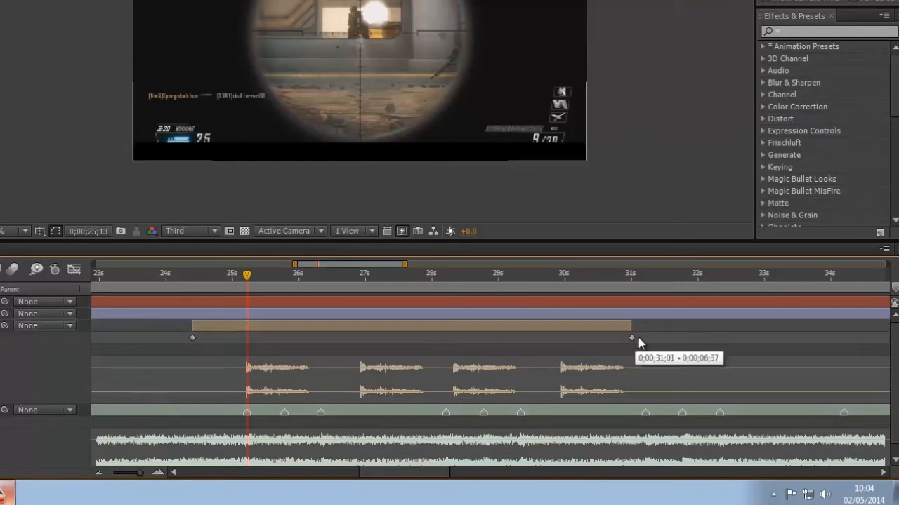
click(158, 473)
click(159, 474)
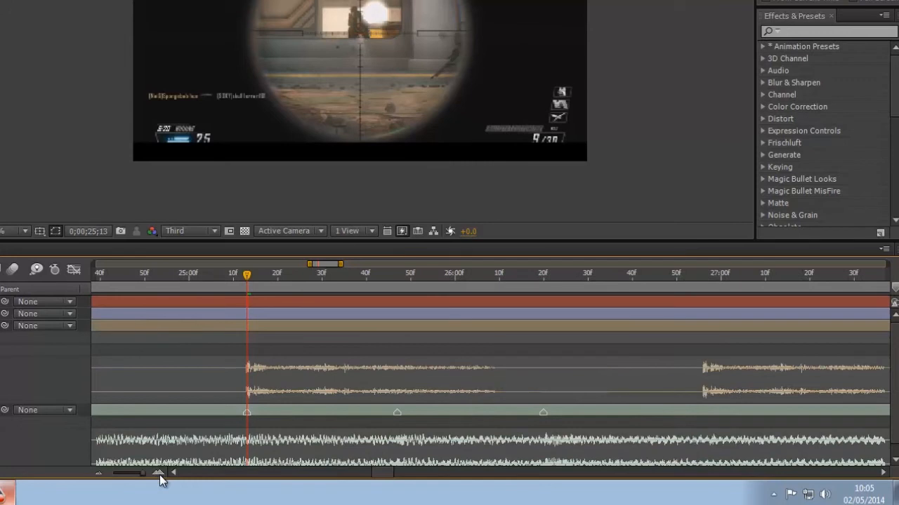
click(262, 327)
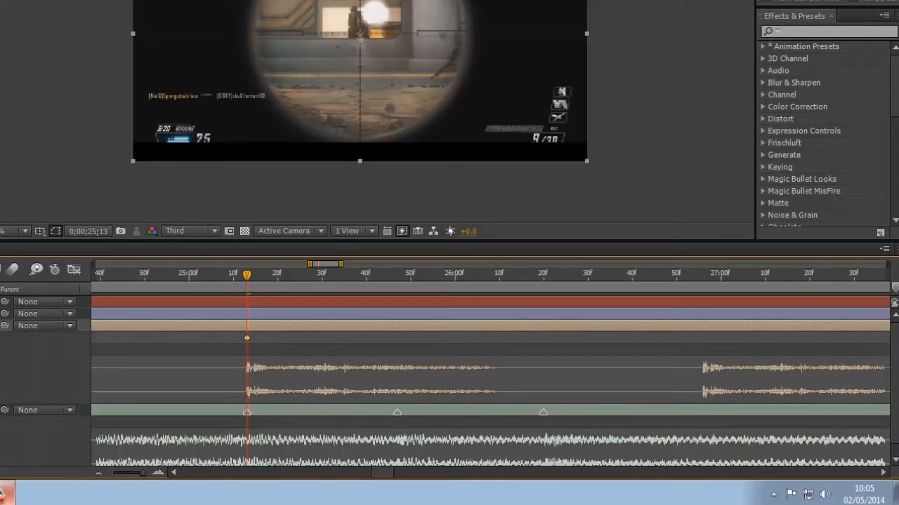
- Add a Time Remap keyframe to the Ehqz Opener layer at the second gunshot, at 0;00;26;56
click(159, 473)
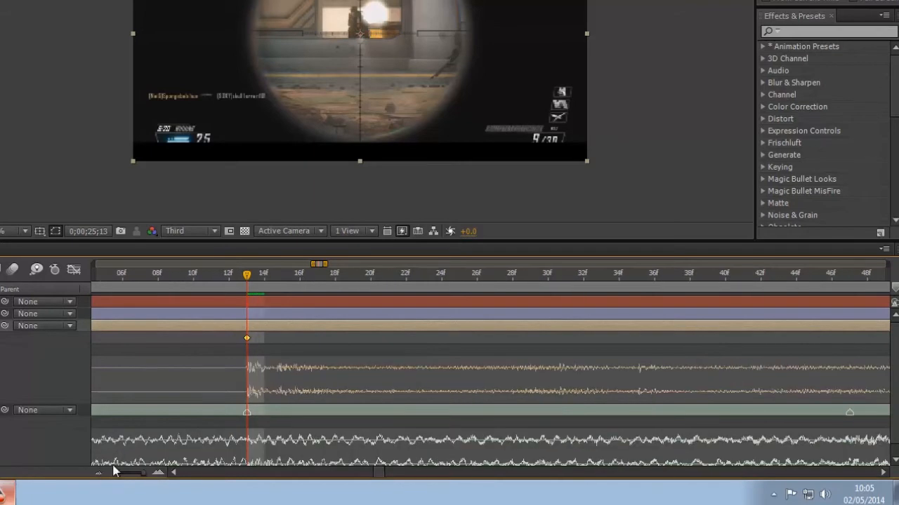
click(98, 473)
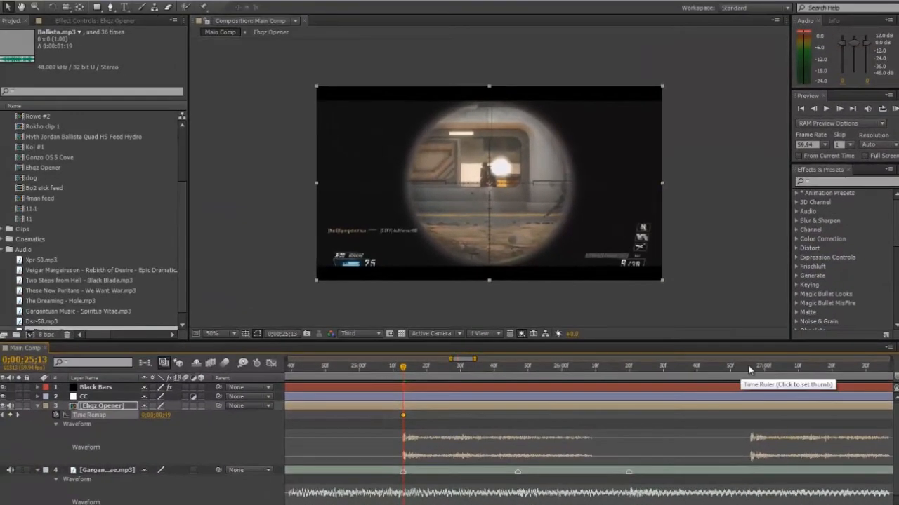
click(736, 338)
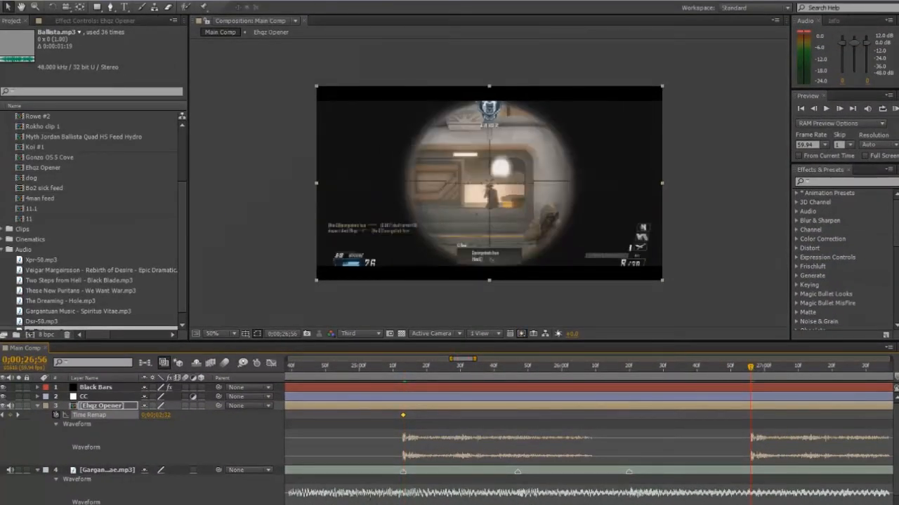
key(semicolon)
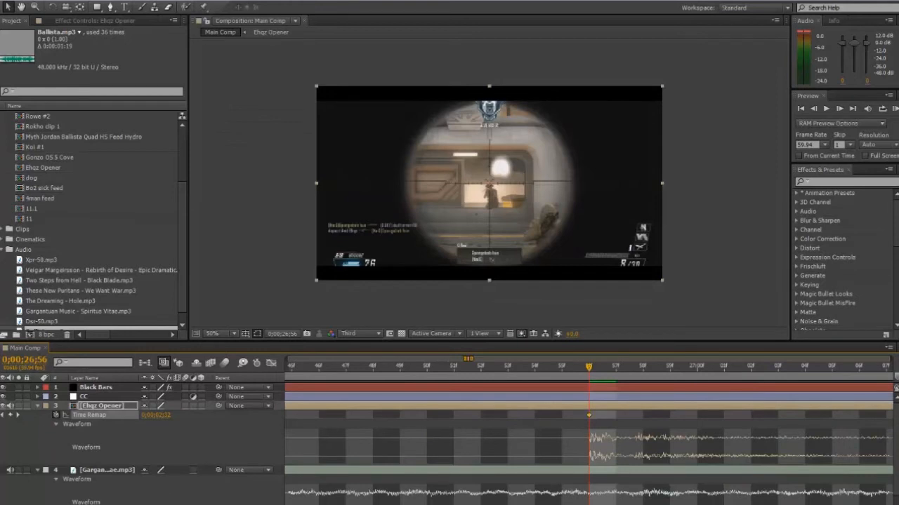
- Add a Time Remap keyframe to the Ehqz Opener layer at the third gunshot, at 0;00;28;20
key(minus)
key(minus)
key(minus)
key(minus)
key(minus)
key(minus)
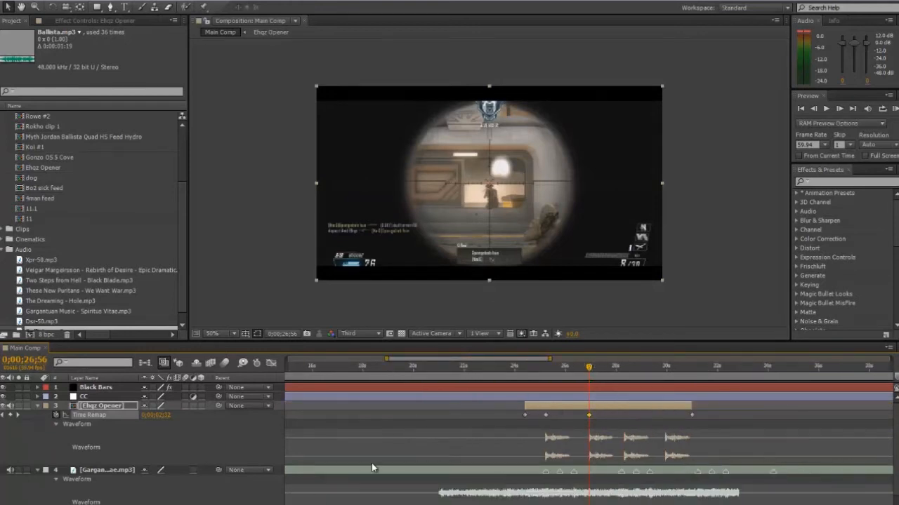
click(624, 368)
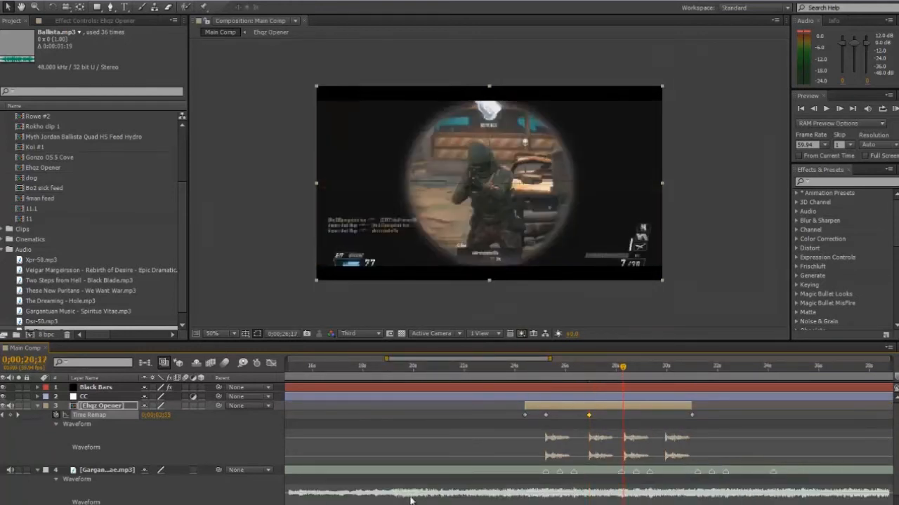
key(semicolon)
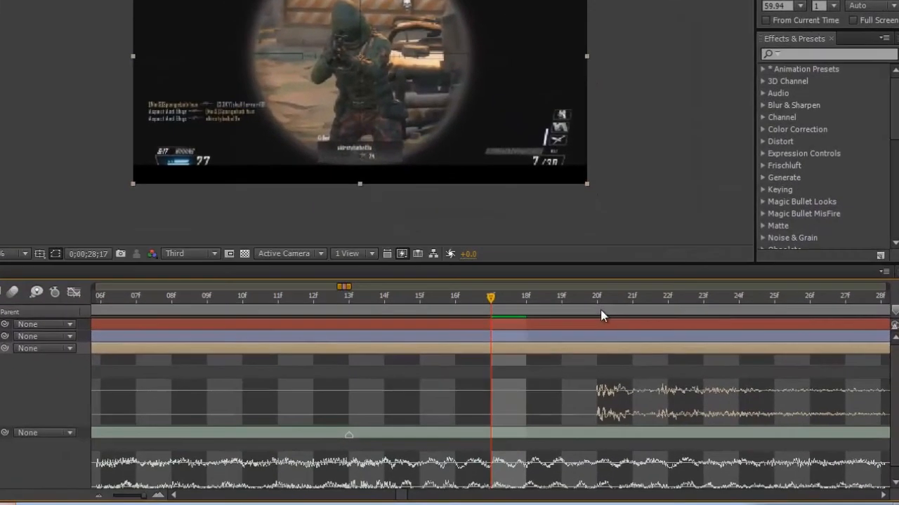
click(670, 368)
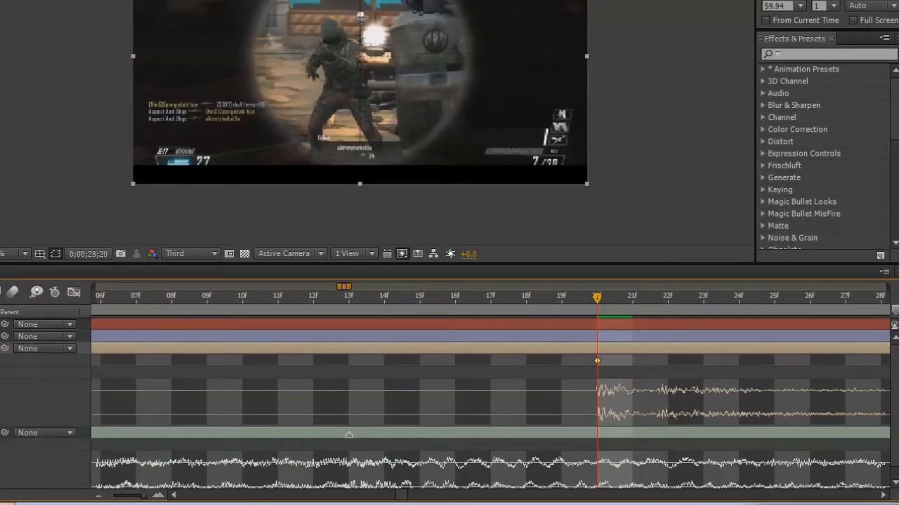
- Add a Time Remap keyframe to the Ehqz Opener layer at the fourth gunshot, at 0;00;29;57
click(99, 497)
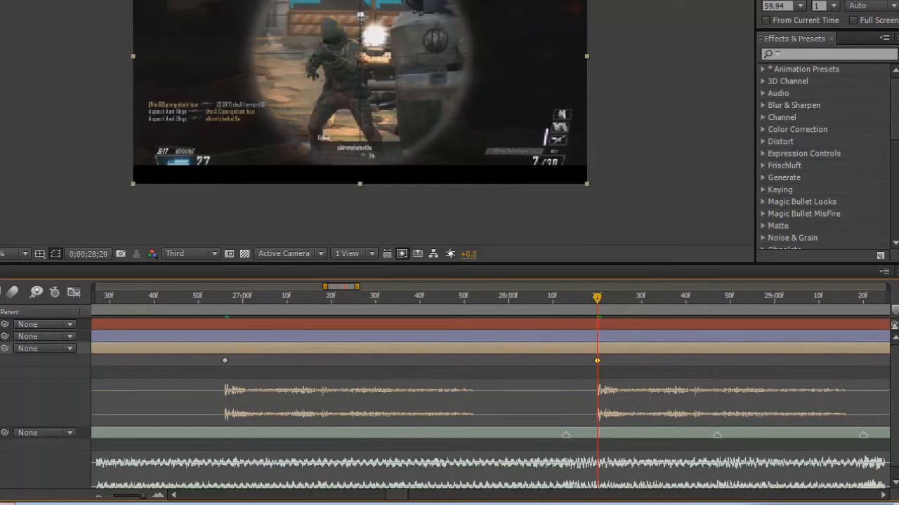
click(884, 496)
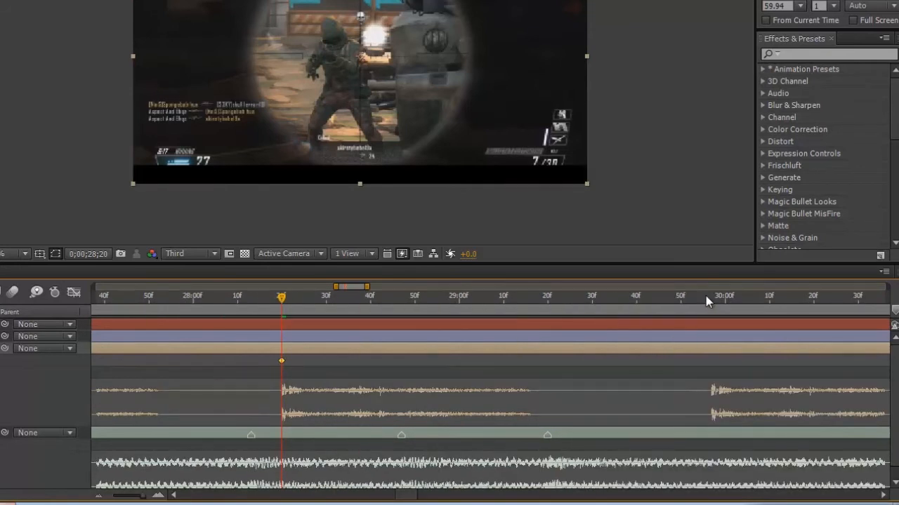
click(707, 297)
drag(709, 301, 714, 300)
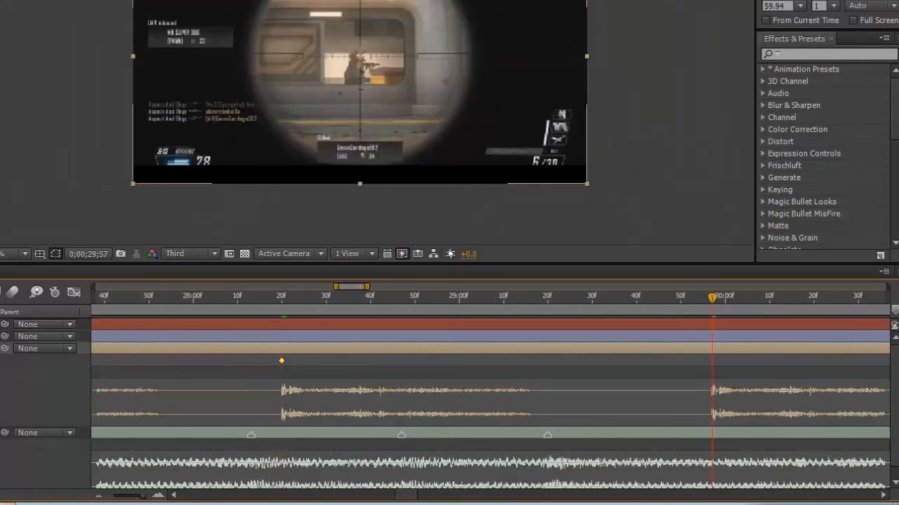
mouse_move(143, 495)
mouse_down()
mouse_move(130, 495)
mouse_move(155, 495)
mouse_up()
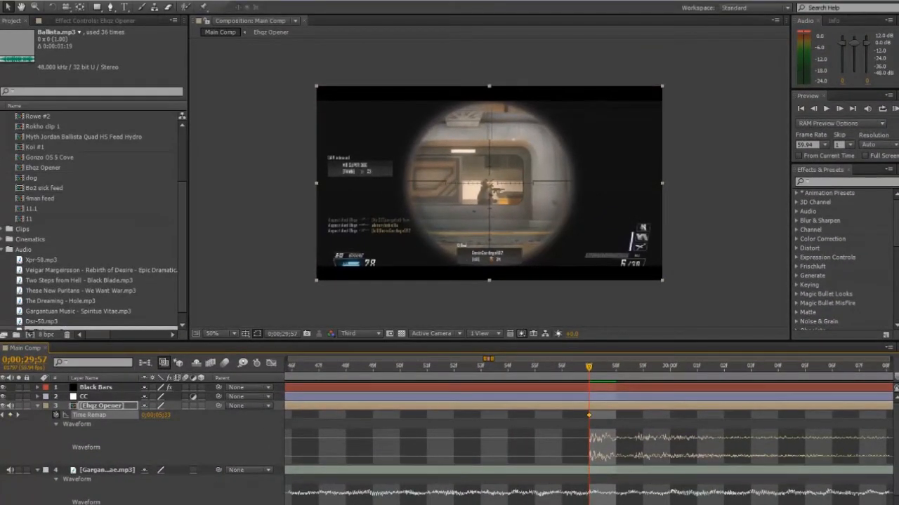
- Move the second gunshot's Time Remap keyframe onto the music's beat marker at 0;00;26;20
key(minus)
key(minus)
key(minus)
key(minus)
key(minus)
click(604, 368)
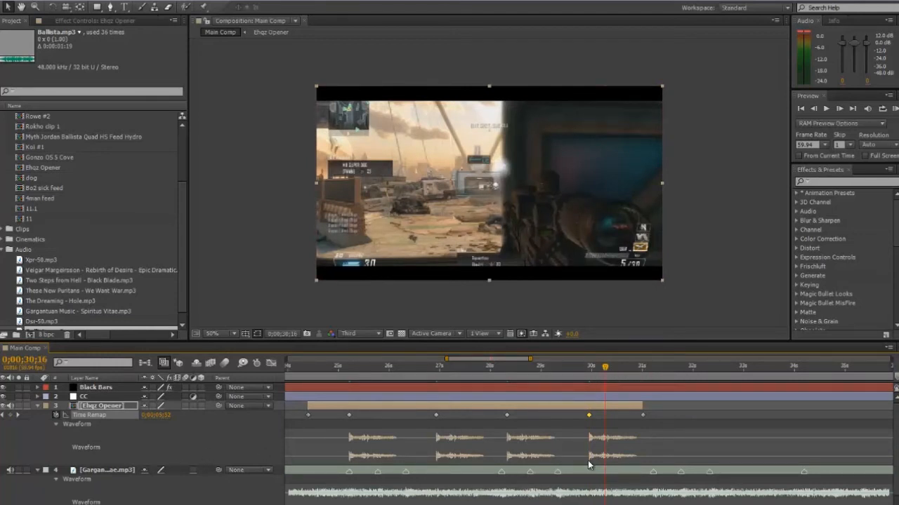
click(353, 368)
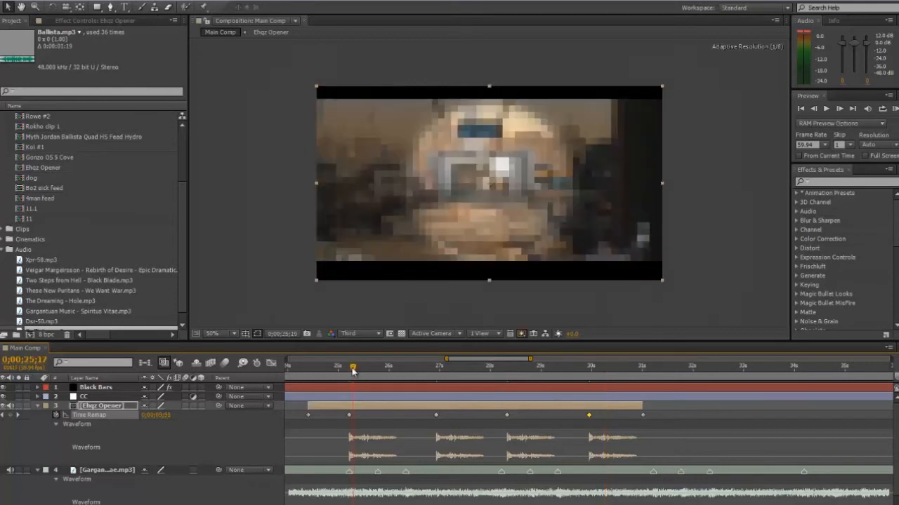
click(349, 369)
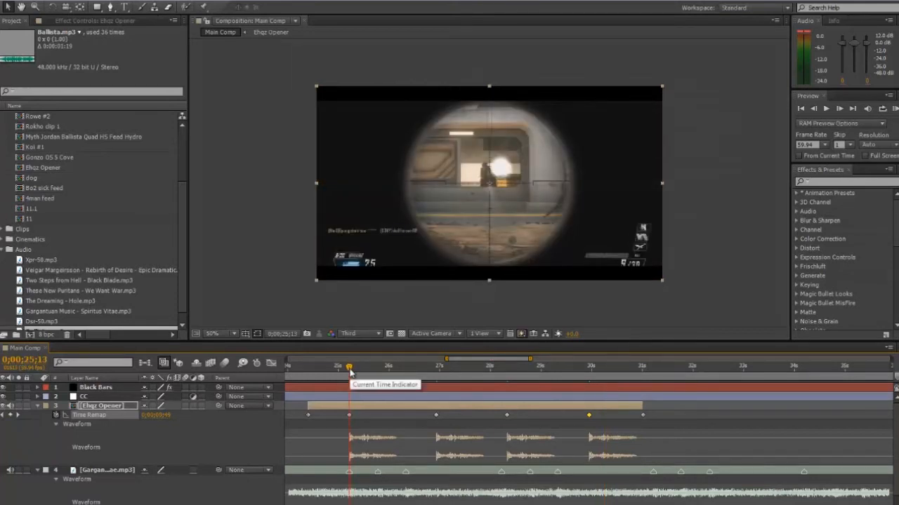
drag(350, 370, 407, 377)
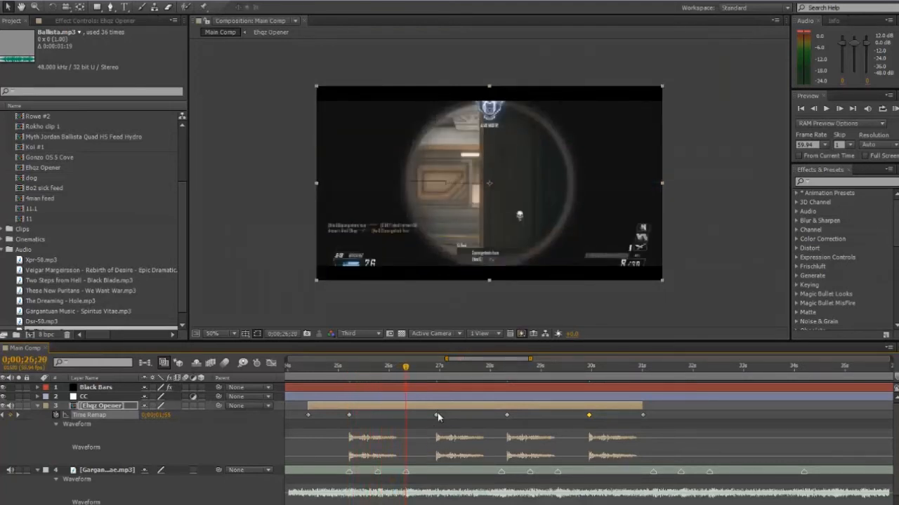
drag(436, 416, 406, 418)
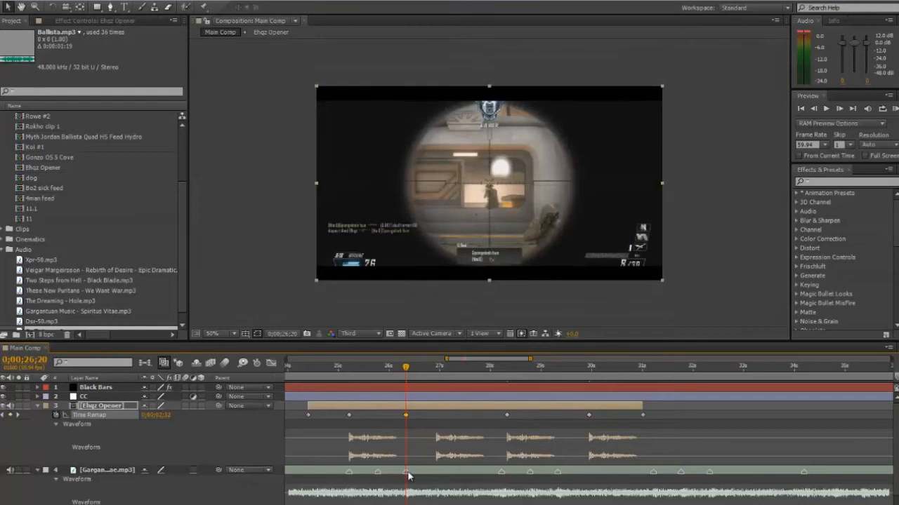
- Examine how the second gunshot lines up with its beat marker by scrubbing between the first two gunshot keyframes
key(=)
key(=)
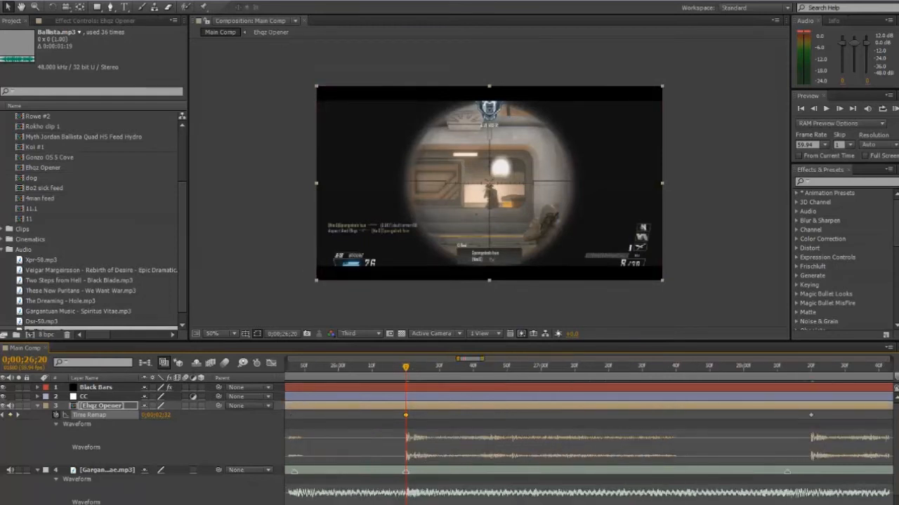
key(minus)
key(minus)
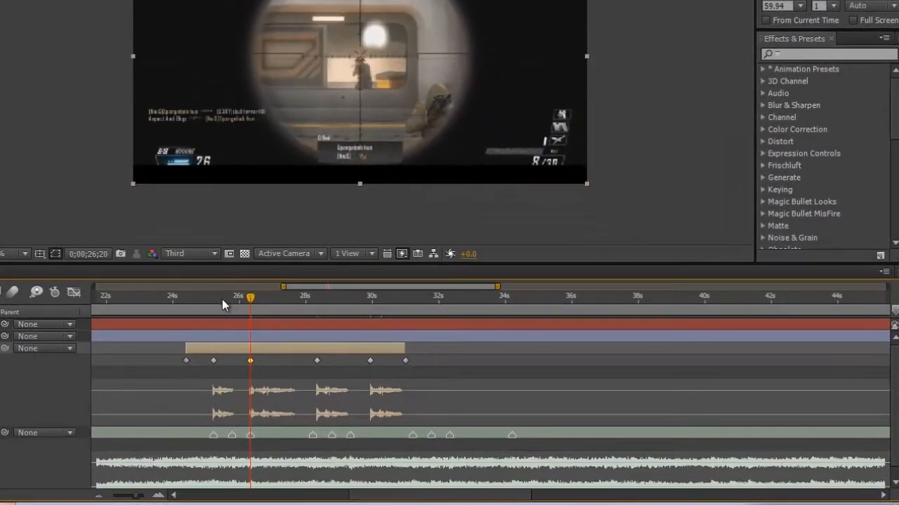
drag(222, 299, 251, 310)
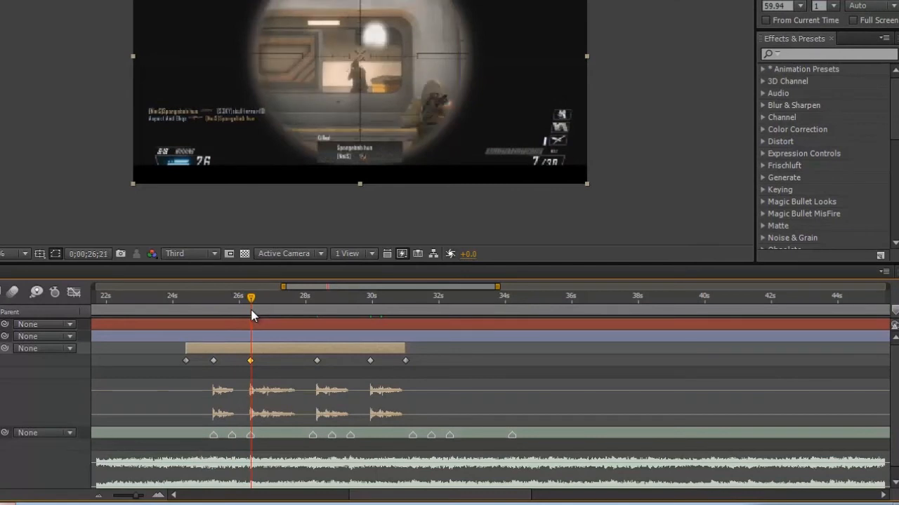
click(159, 495)
click(158, 495)
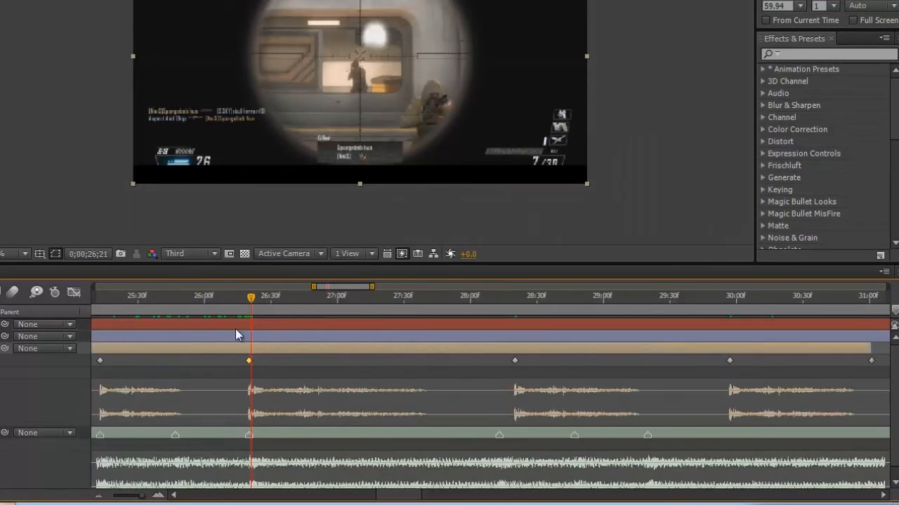
drag(100, 302, 249, 313)
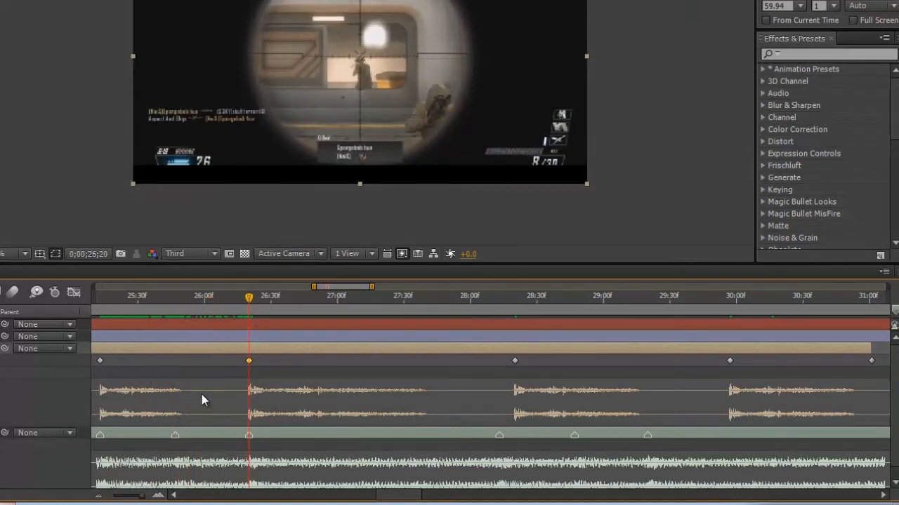
- Move the third gunshot's Time Remap keyframe onto the beat marker at 0;00;28;13
click(98, 497)
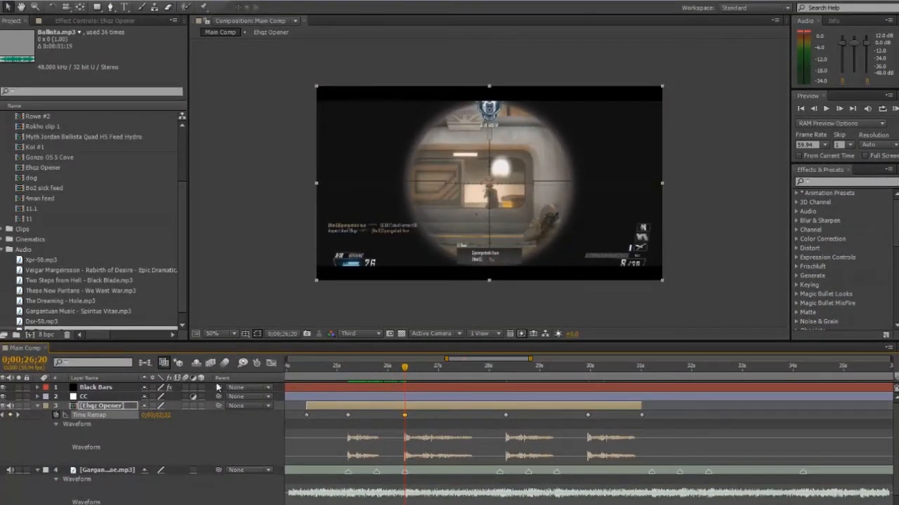
click(500, 377)
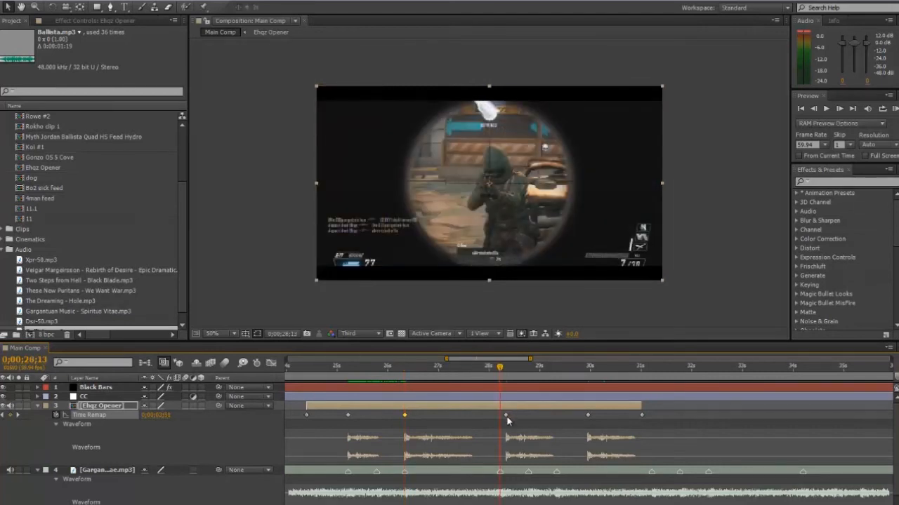
drag(506, 415, 500, 415)
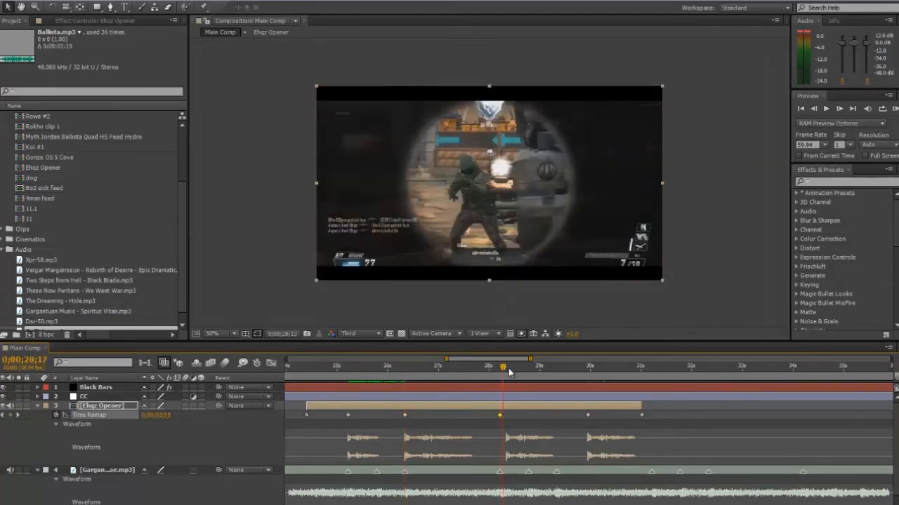
- Shift the last two Time Remap keyframes together so the fourth gunshot lands on the beat marker at 0;00;29;20
drag(508, 368, 559, 377)
key(Page_Down)
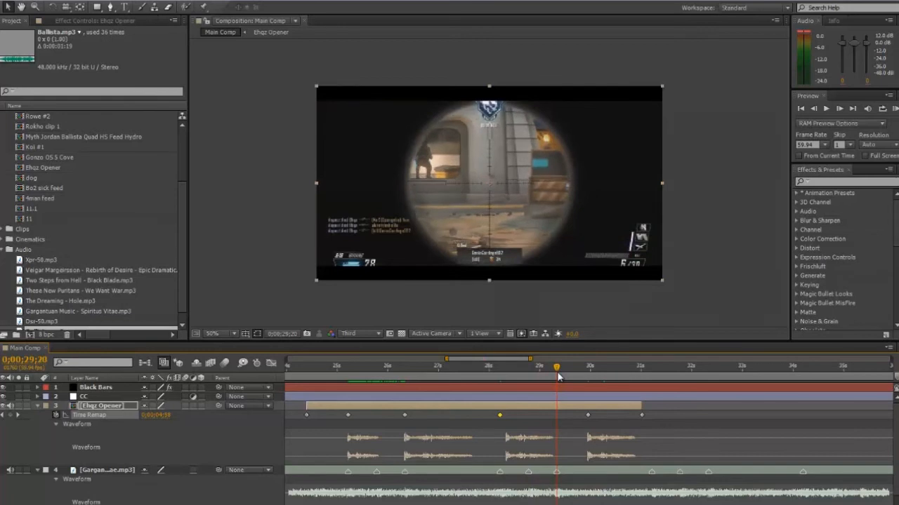
drag(673, 422, 558, 421)
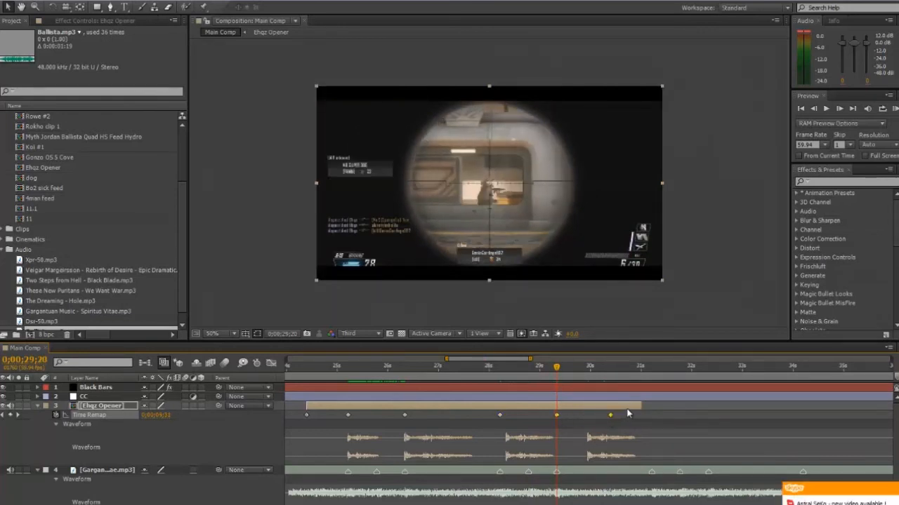
- Trim the end of the Ehqz Opener layer to its final Time Remap keyframe
click(641, 427)
drag(641, 406, 614, 406)
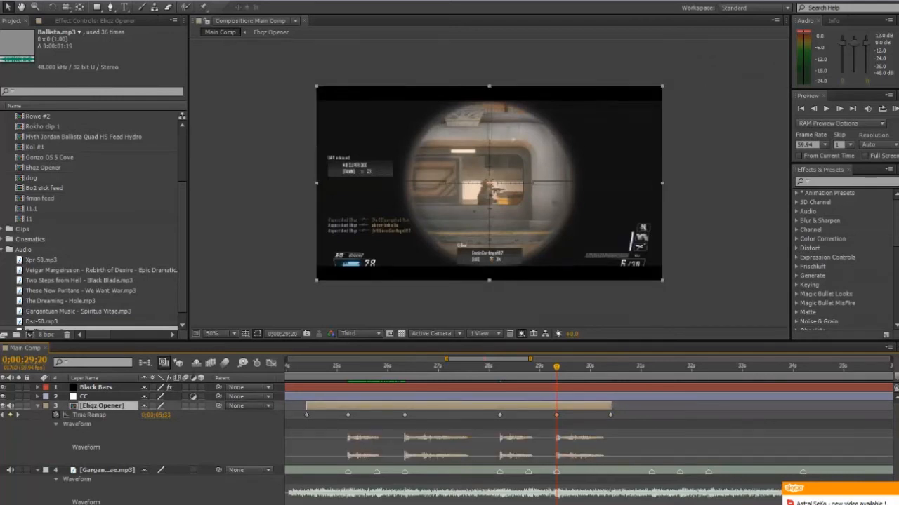
key(minus)
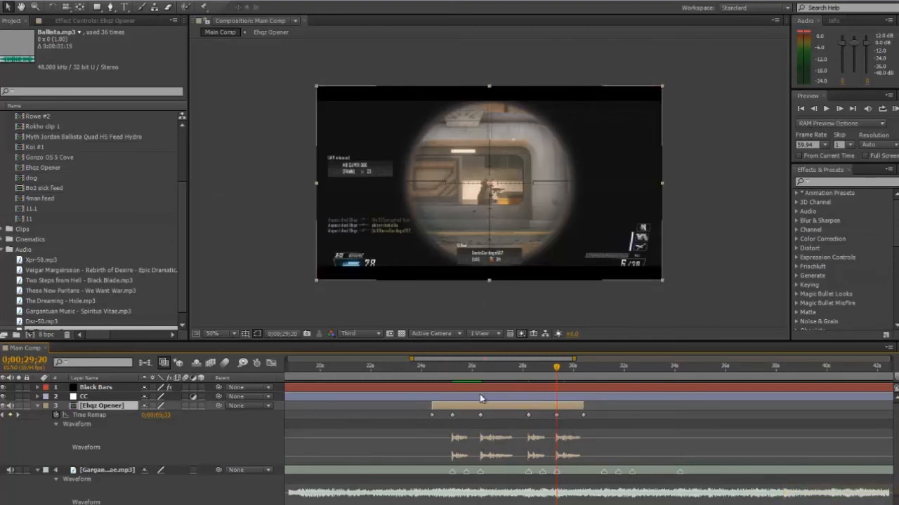
- Cut the four Ballista.mp3 layers from the Ehqz Opener composition and paste them above the Ehqz Opener layer in Main Comp
click(450, 371)
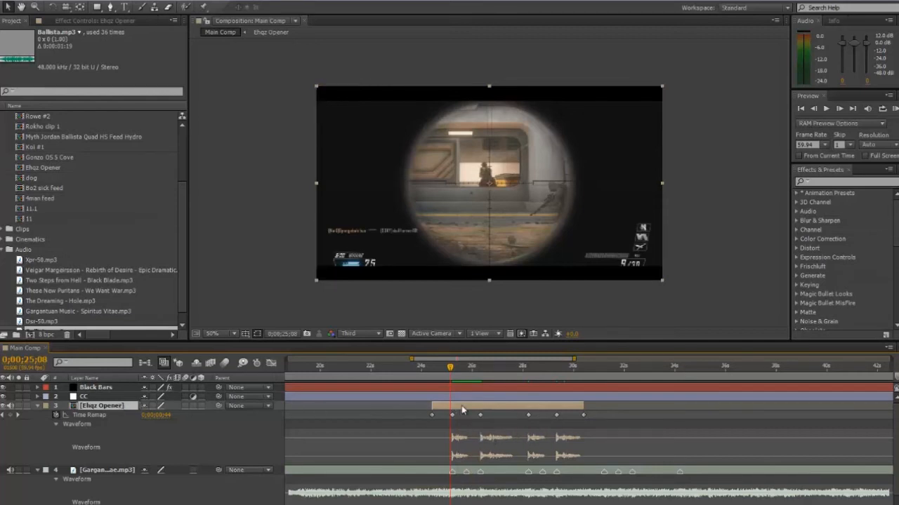
double_click(543, 407)
click(43, 349)
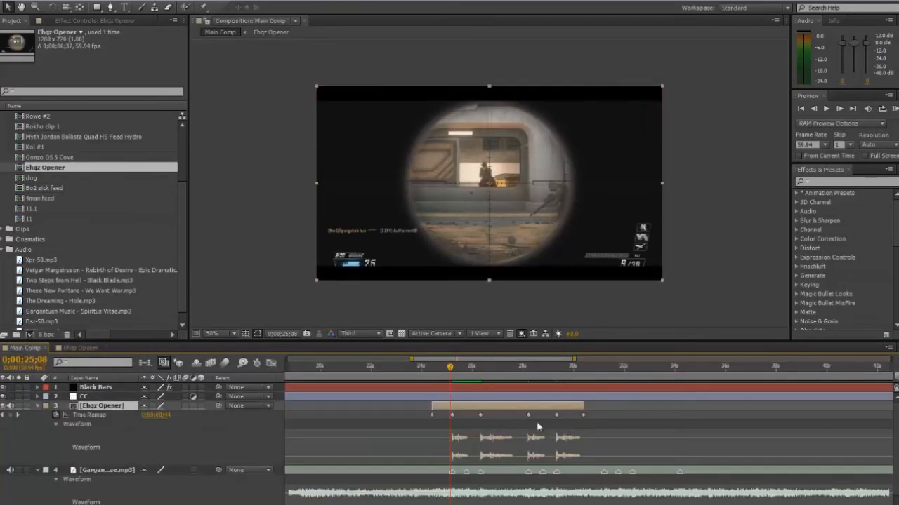
double_click(529, 407)
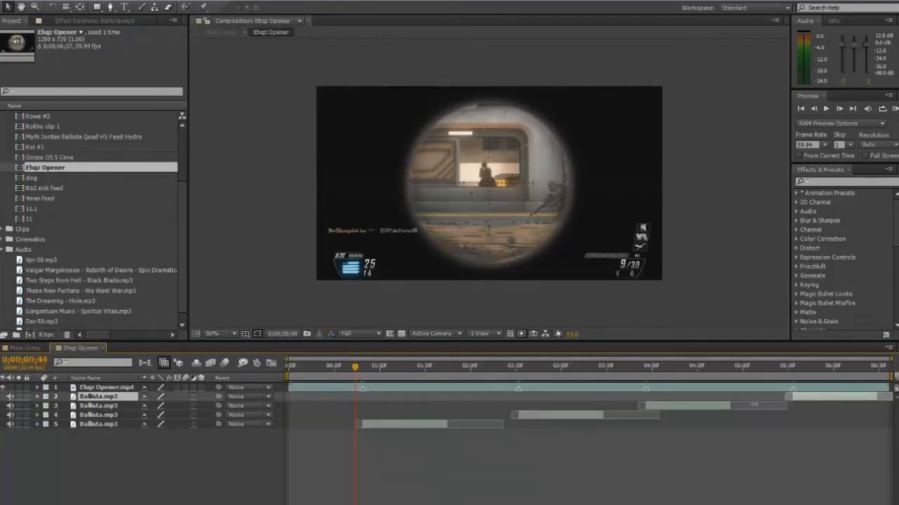
shift+click(431, 428)
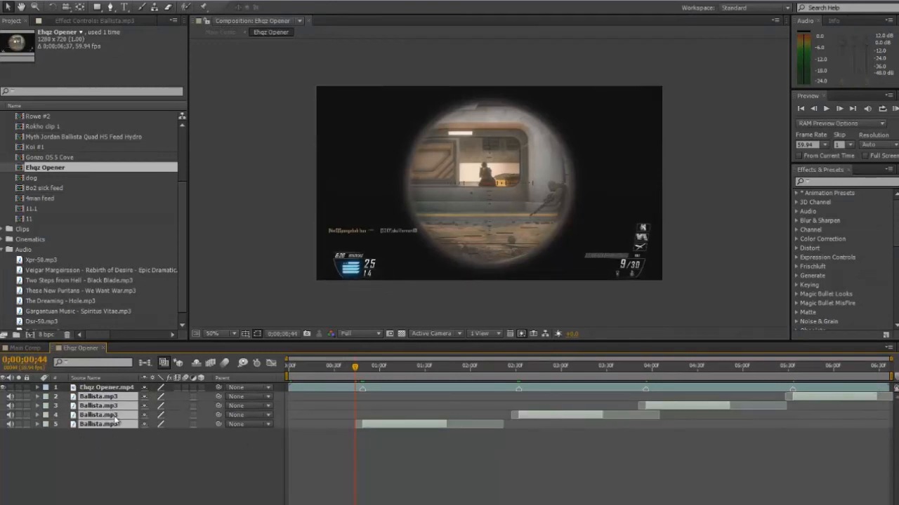
key(Delete)
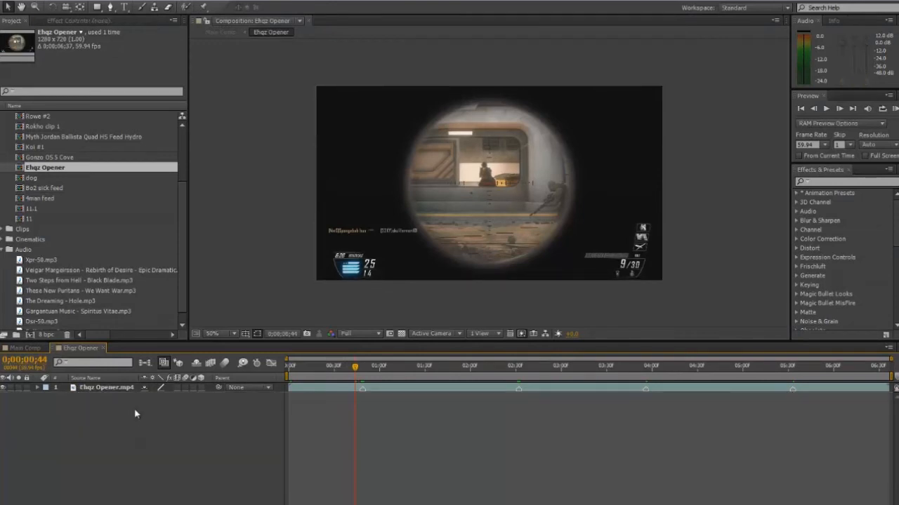
click(103, 349)
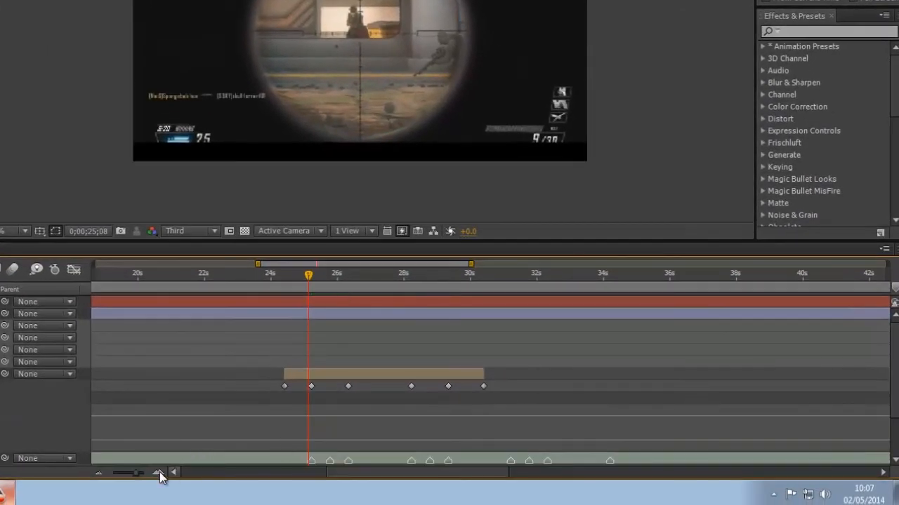
- Move the in points of all four Ballista.mp3 layers to the first gunshot keyframe at 0;00;25;13
click(159, 474)
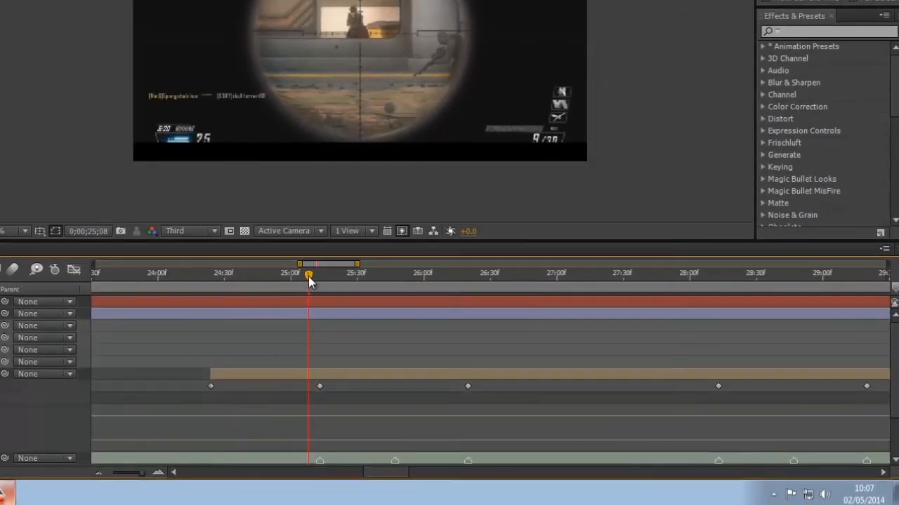
drag(309, 277, 320, 275)
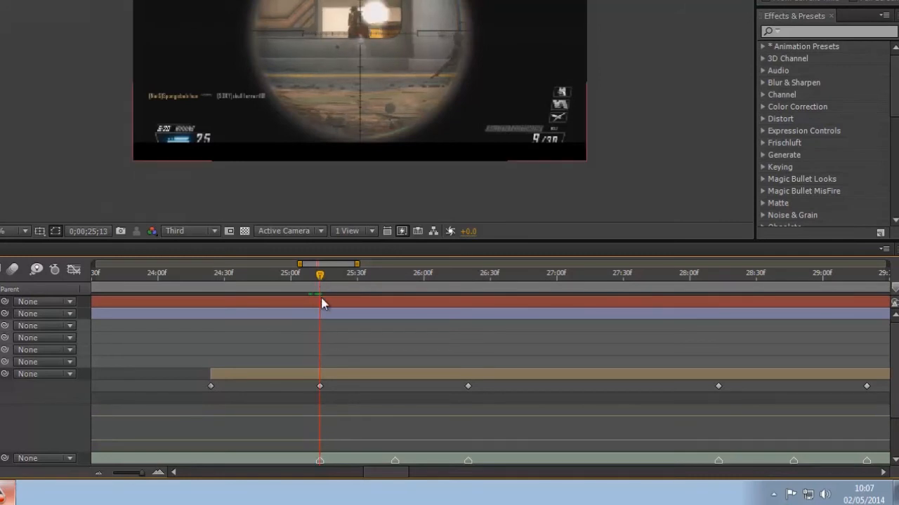
key([)
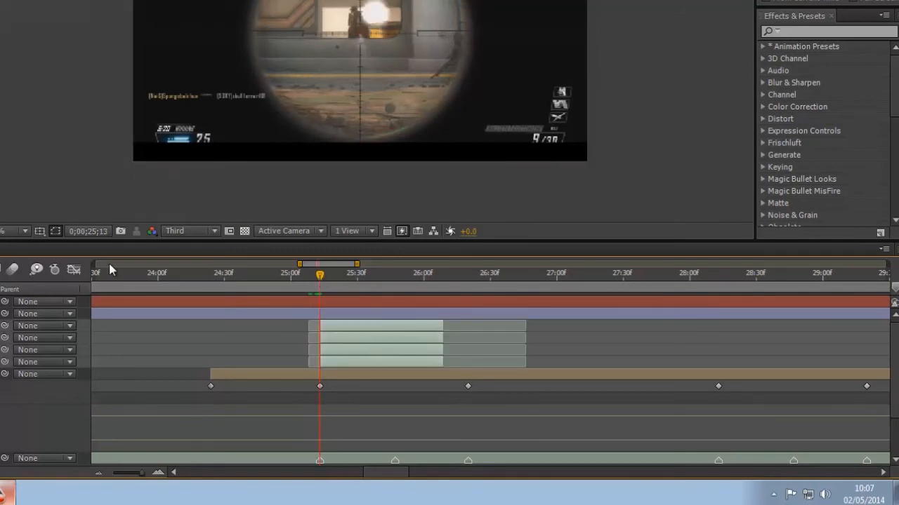
click(422, 410)
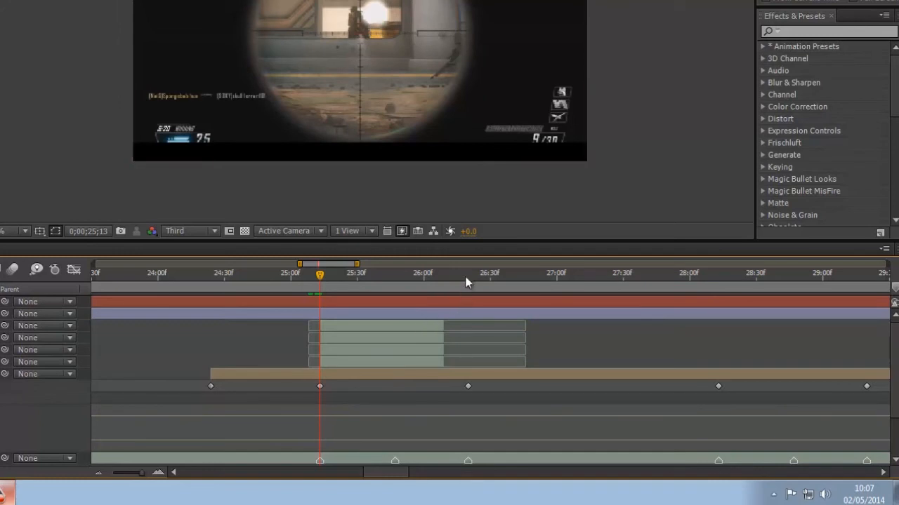
- Move the third Ballista.mp3 layer's in point to the second gunshot keyframe at 0;00;26;20
click(468, 277)
click(422, 349)
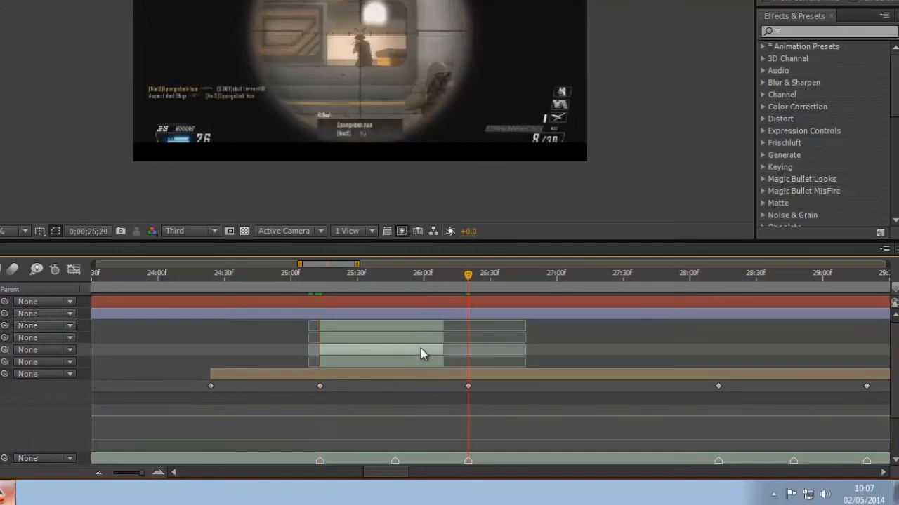
key([)
- Move the second Ballista.mp3 layer's in point to the third gunshot keyframe at 0;00;28;13
click(712, 278)
click(717, 279)
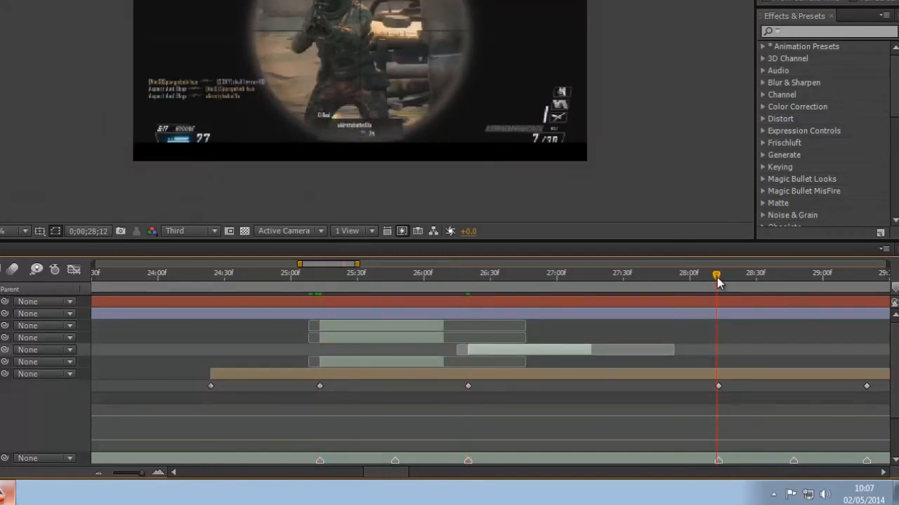
click(402, 340)
key([)
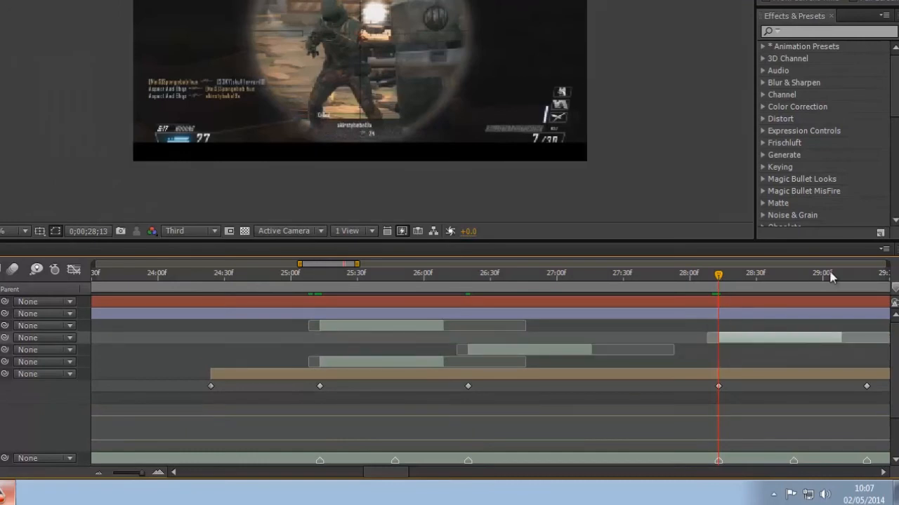
- Move the first Ballista.mp3 layer's in point to the fourth gunshot keyframe at 0;00;29;20
click(862, 278)
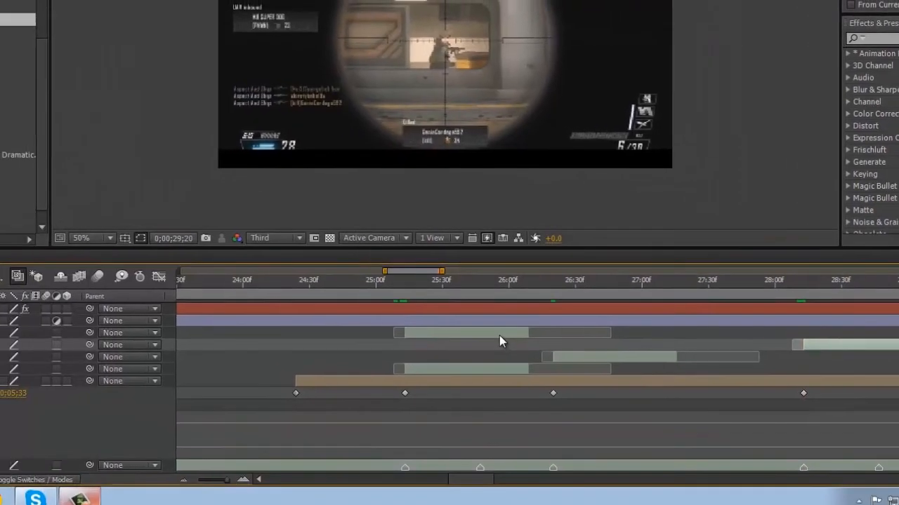
click(499, 336)
key([)
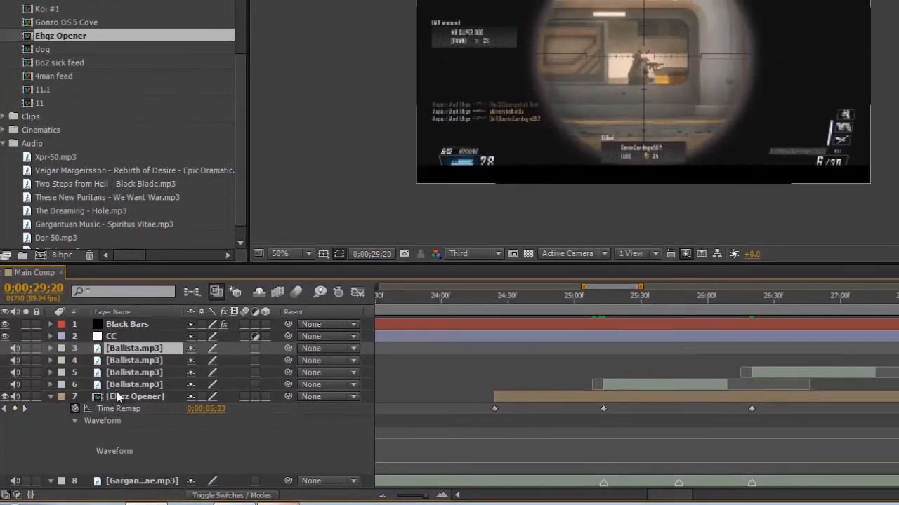
- Move the four Ballista.mp3 layers below the Ehqz Opener layer and show only that layer's Time Remap keyframes
shift+click(134, 386)
drag(136, 397, 143, 437)
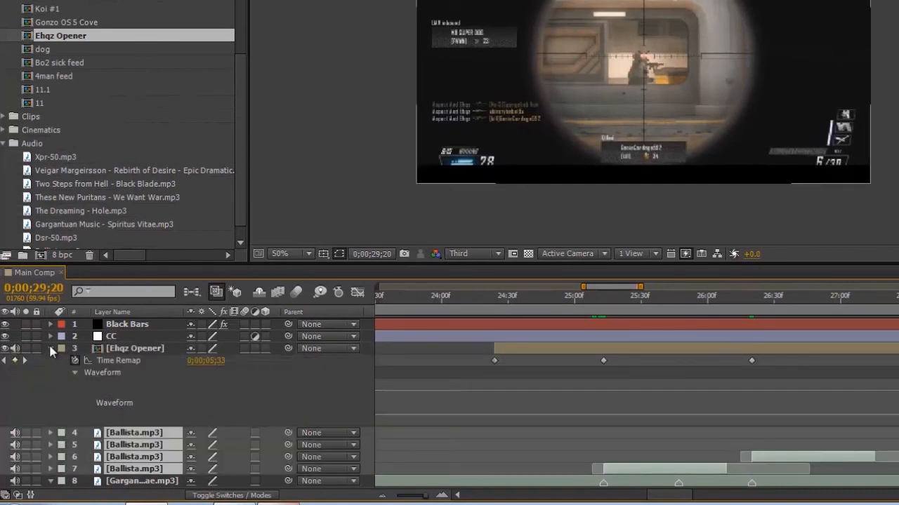
click(50, 348)
click(133, 351)
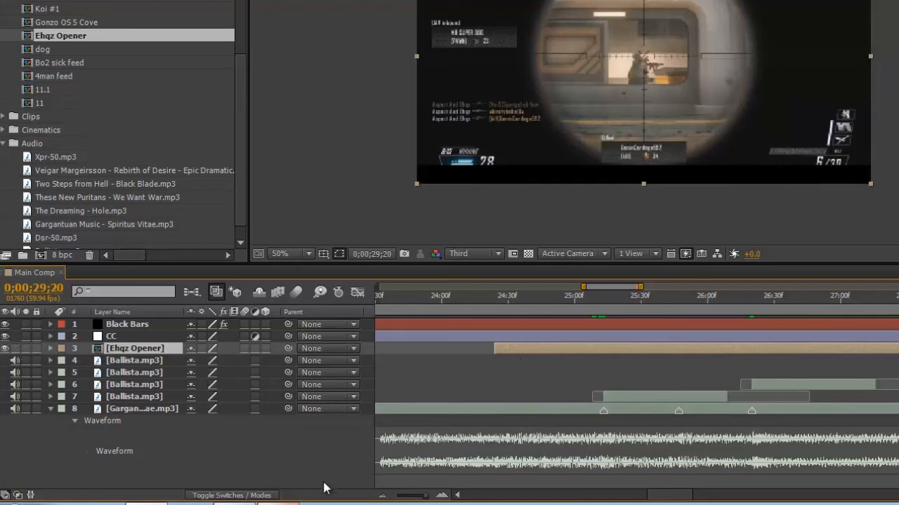
click(382, 496)
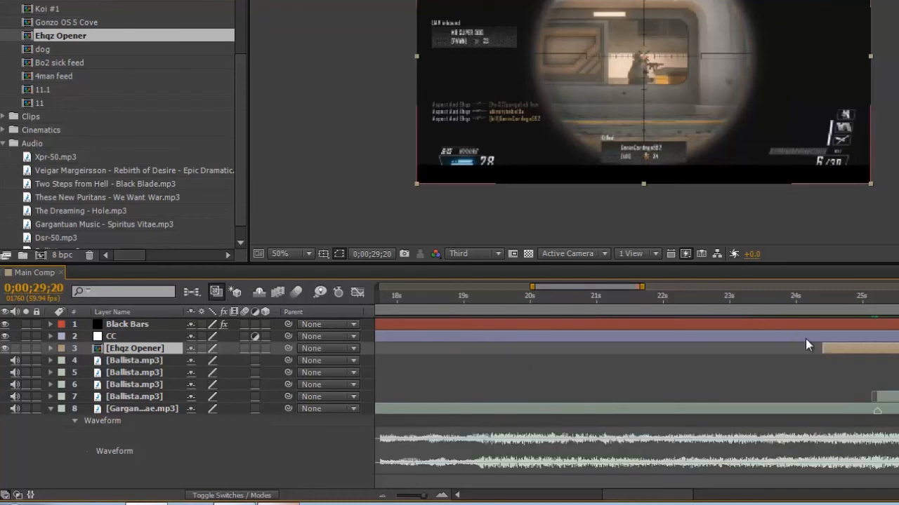
key(u)
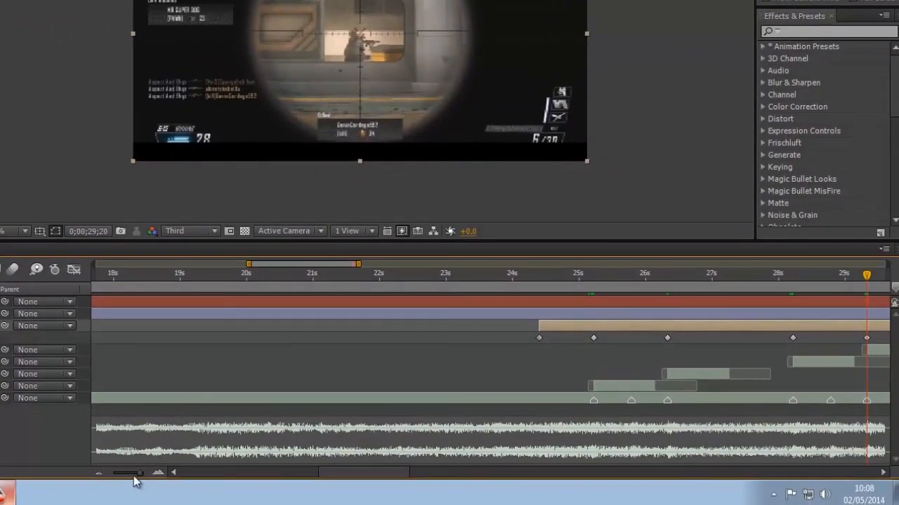
click(416, 496)
drag(405, 475, 436, 475)
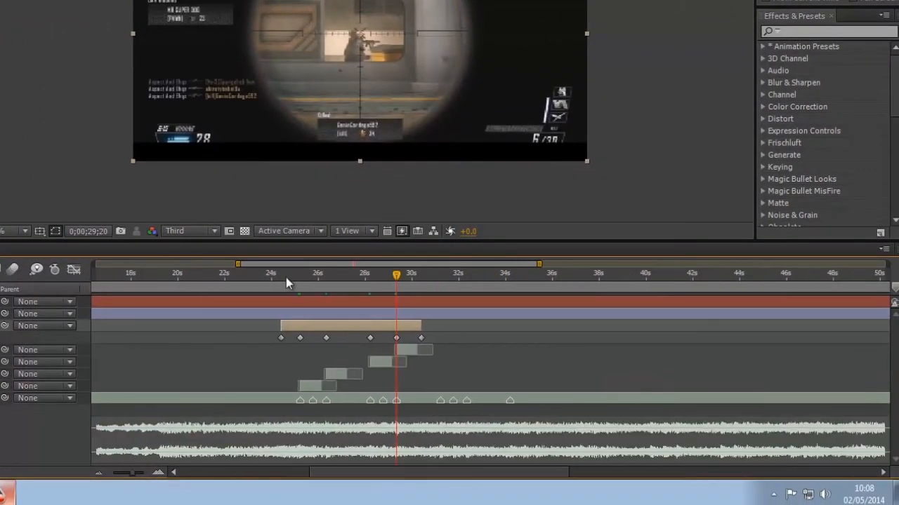
- Scrub through the Ehqz Opener footage from the second gunshot to the layer's end at 0;00;30;24
click(325, 275)
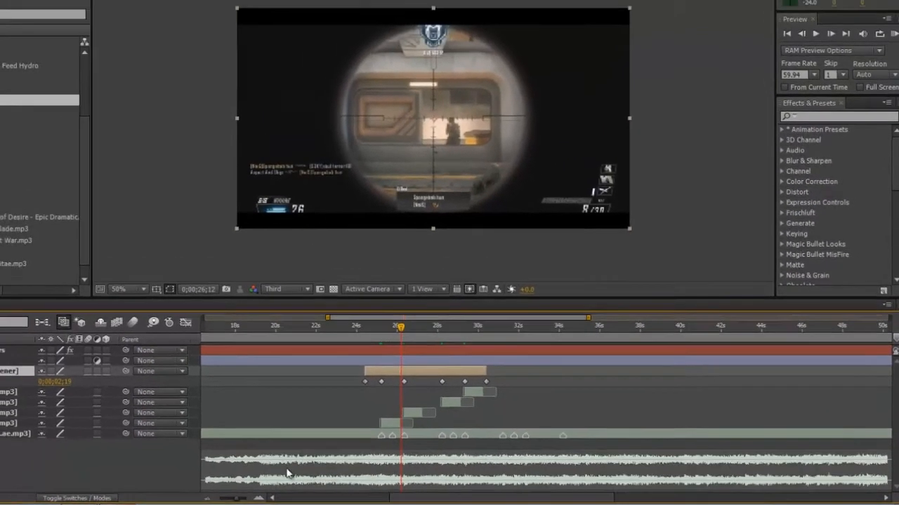
key(=)
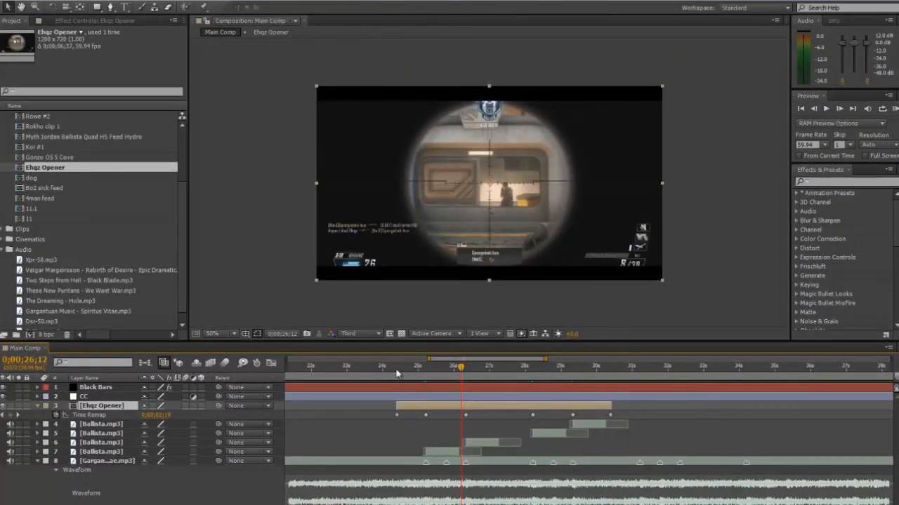
click(467, 370)
drag(467, 370, 594, 367)
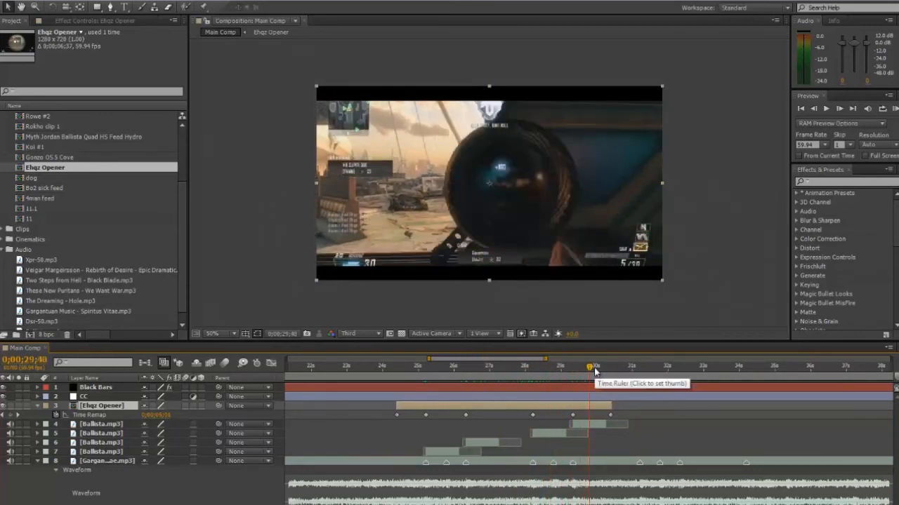
click(581, 368)
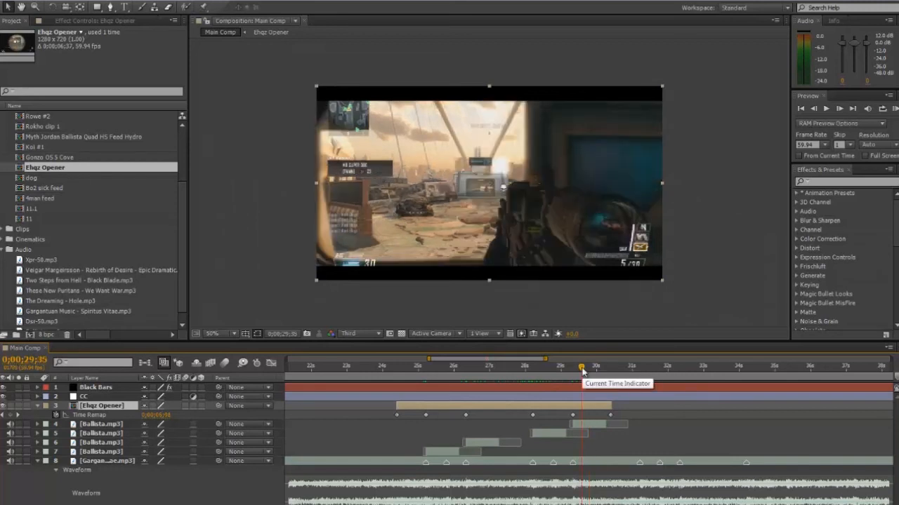
drag(582, 369, 590, 373)
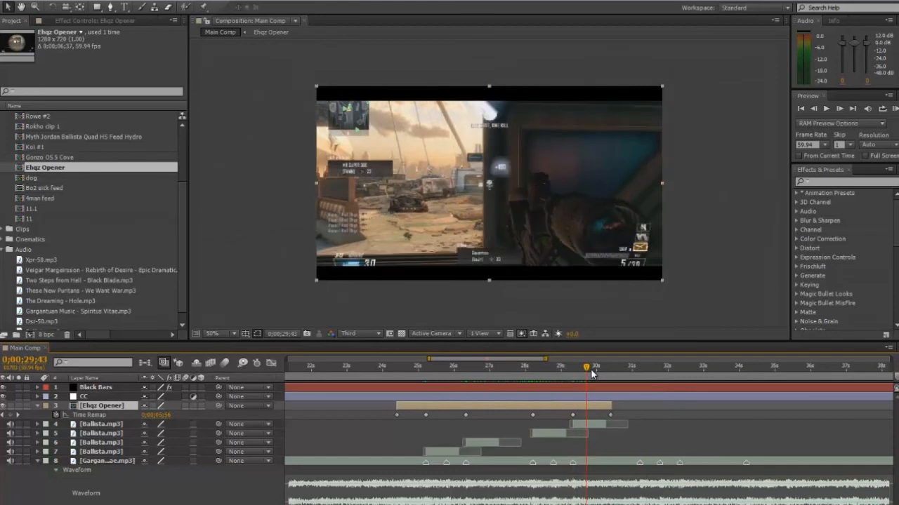
click(608, 373)
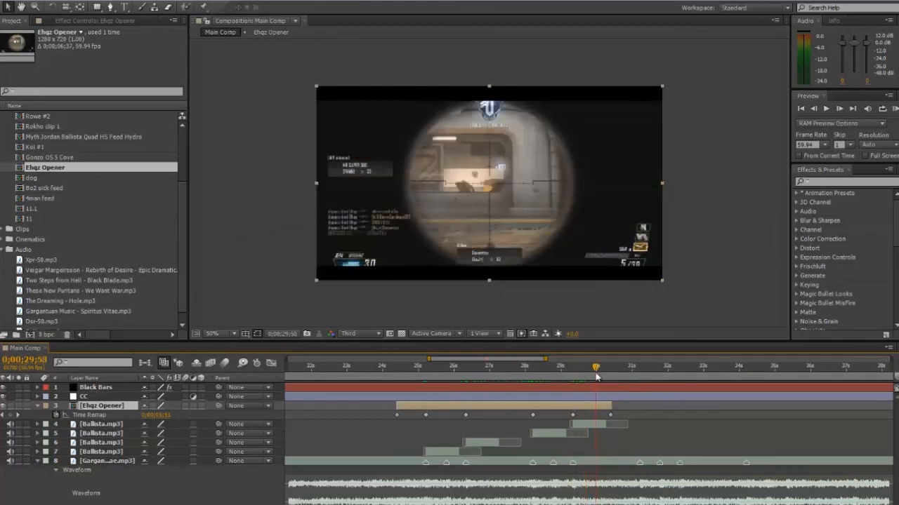
click(611, 370)
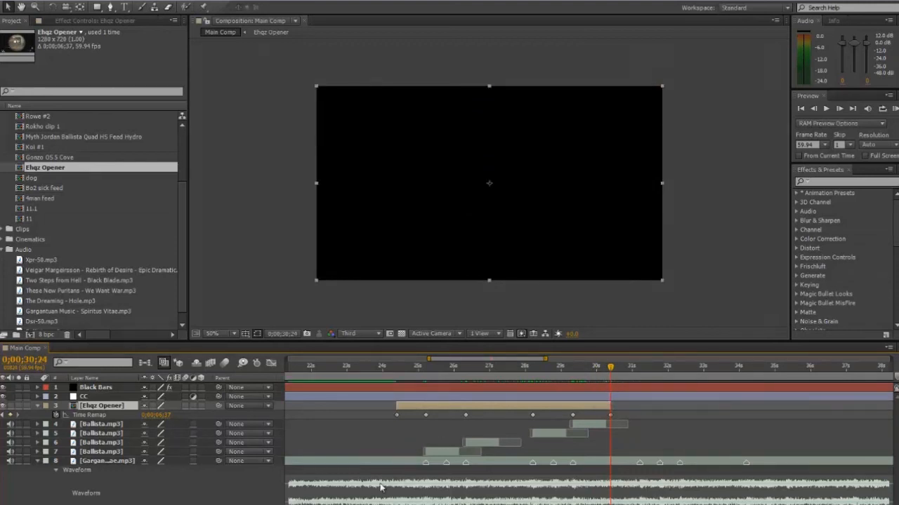
- Examine the footage just after the fourth gunshot keyframe, up to 0;00;29;50
key(semicolon)
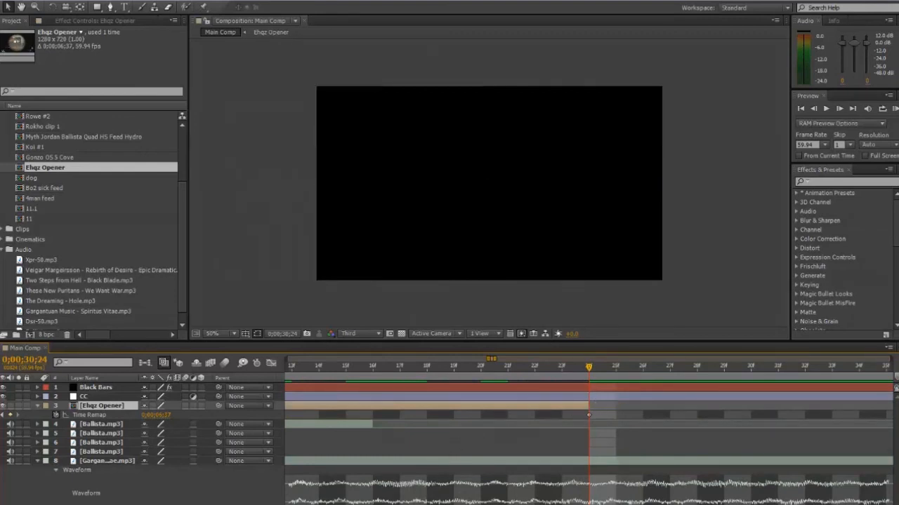
key(minus)
key(minus)
key(minus)
key(minus)
drag(485, 369, 534, 372)
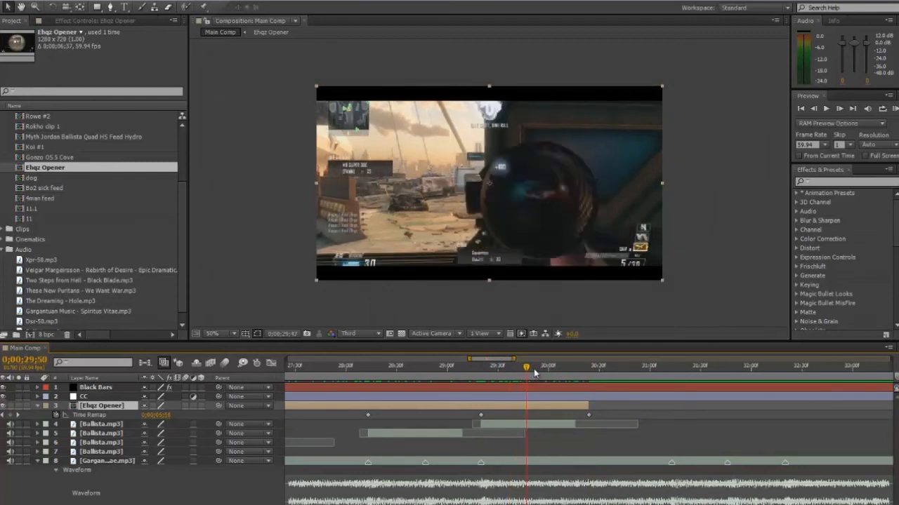
key(minus)
key(minus)
key(minus)
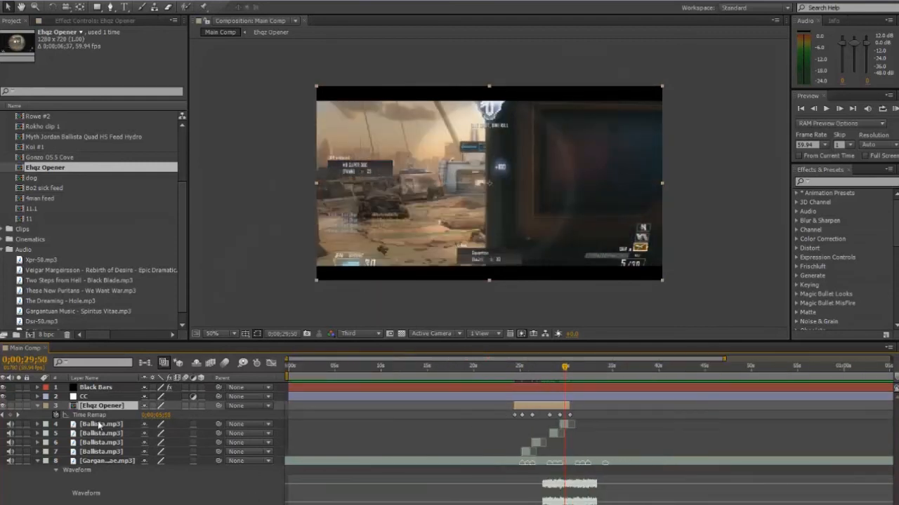
- Collapse the Ehqz Opener layer and play Main Comp from 0;00;25;39 to check the gunshots against the music
click(37, 408)
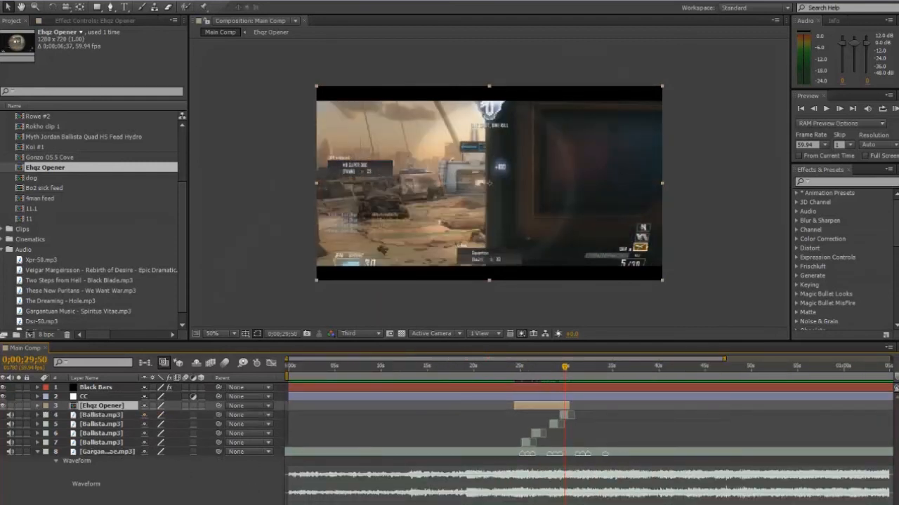
key(equal)
key(equal)
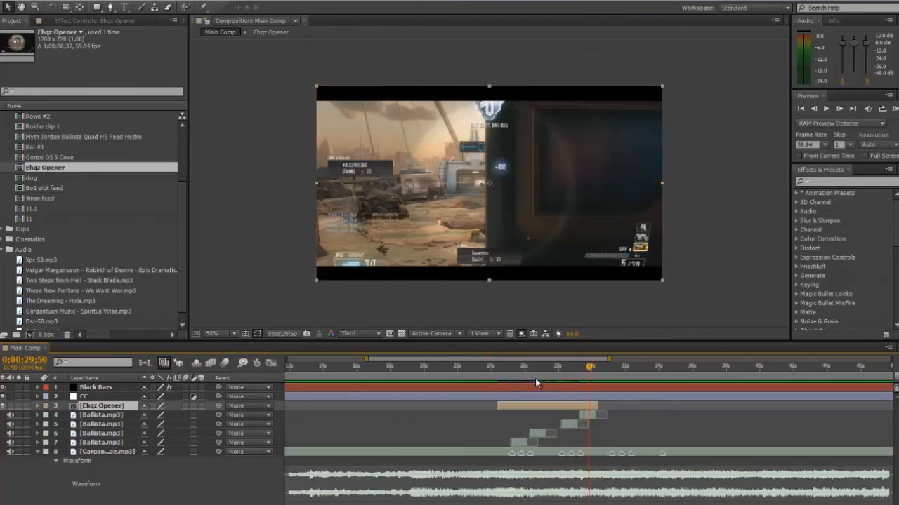
click(511, 370)
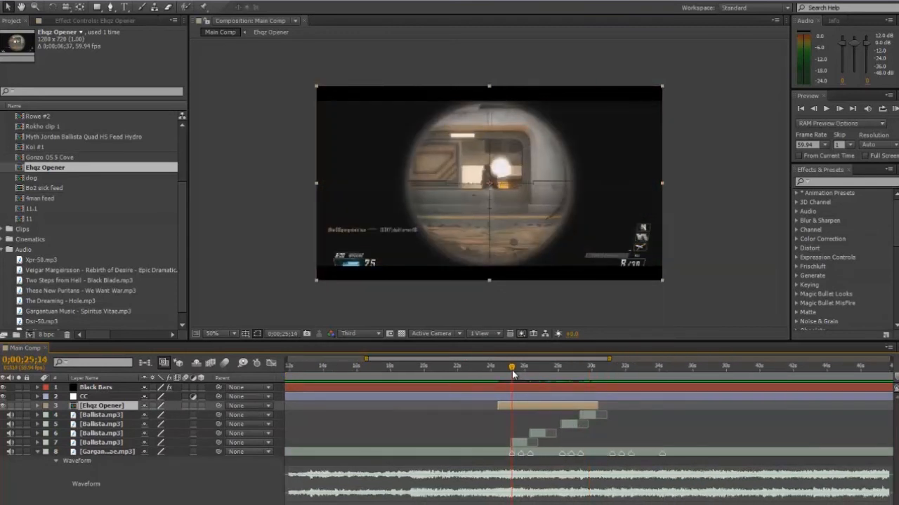
click(518, 370)
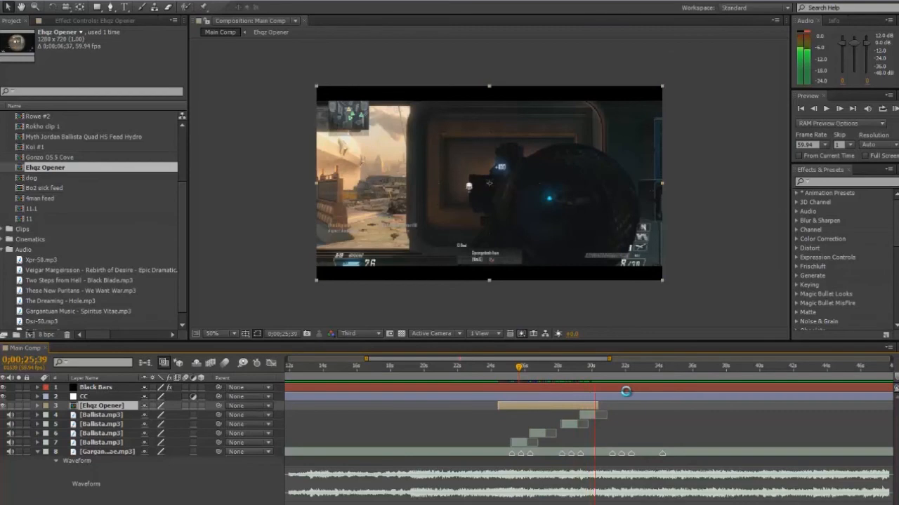
key(space)
click(571, 367)
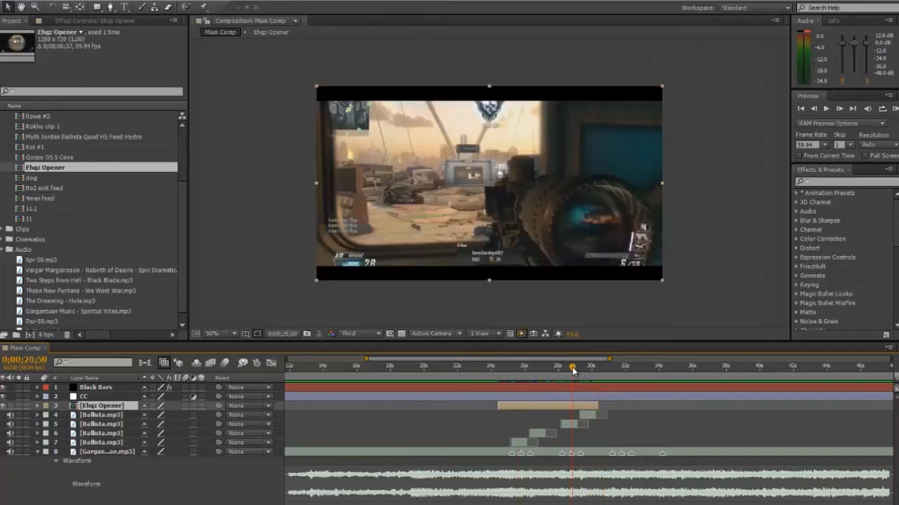
- Set the current time to the beat marker at 0;00;28;47 and reveal the Ehqz Opener layer's Time Remap keyframes
drag(349, 497, 369, 496)
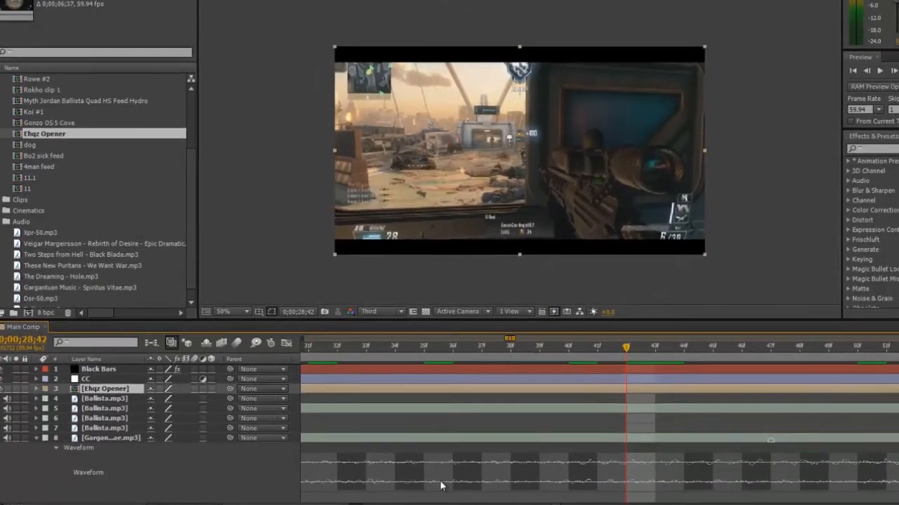
click(724, 367)
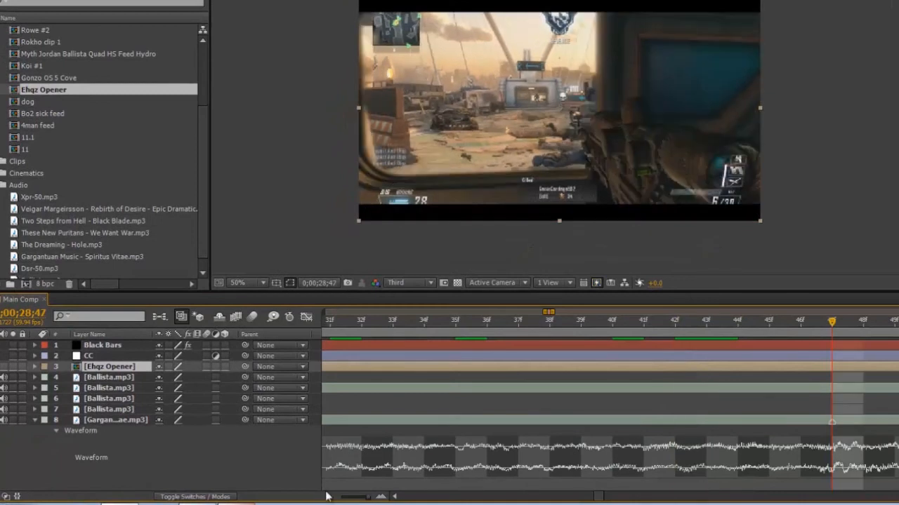
click(328, 496)
click(328, 497)
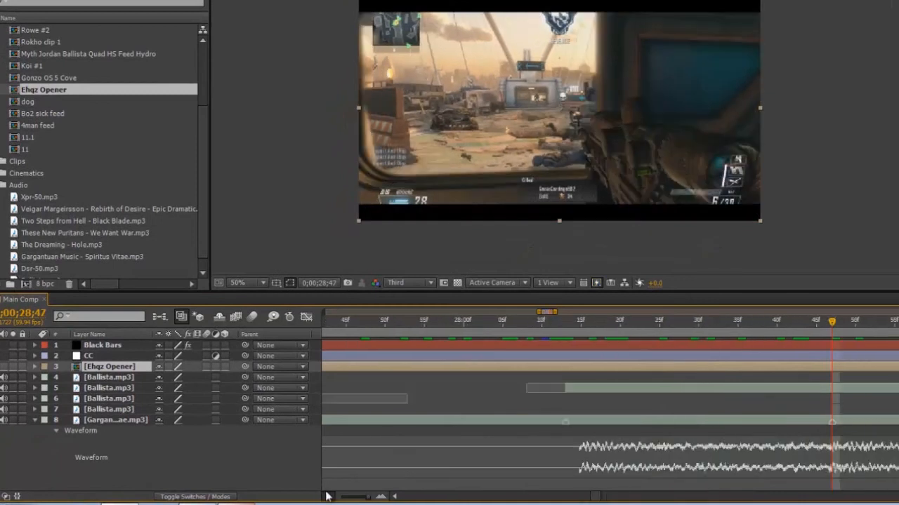
click(328, 496)
click(328, 497)
click(328, 496)
key(u)
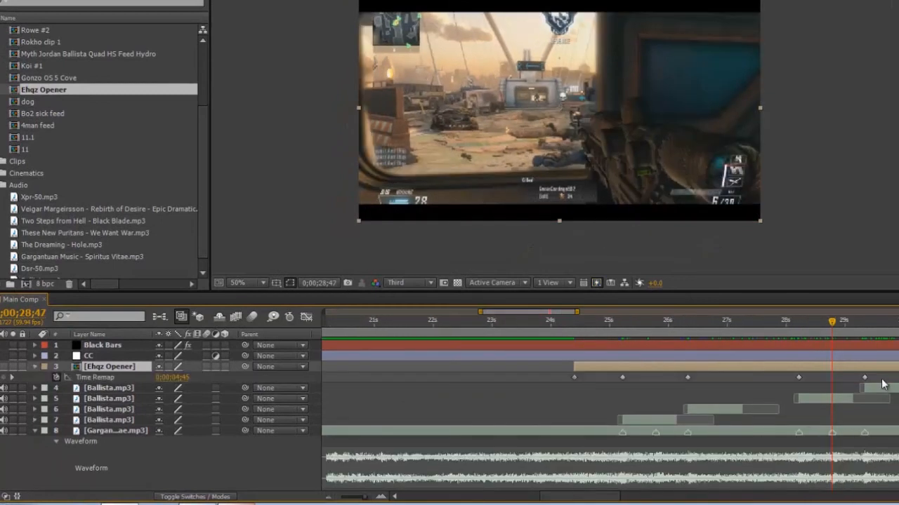
click(35, 367)
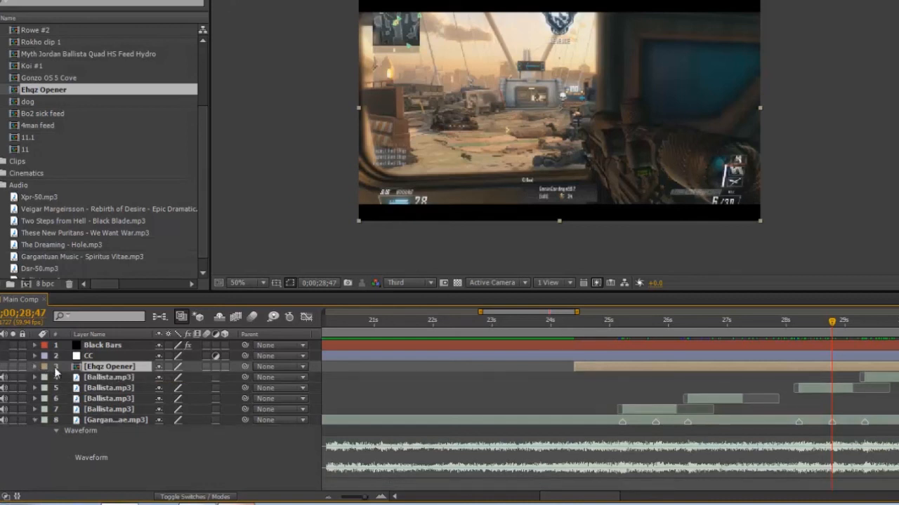
key(u)
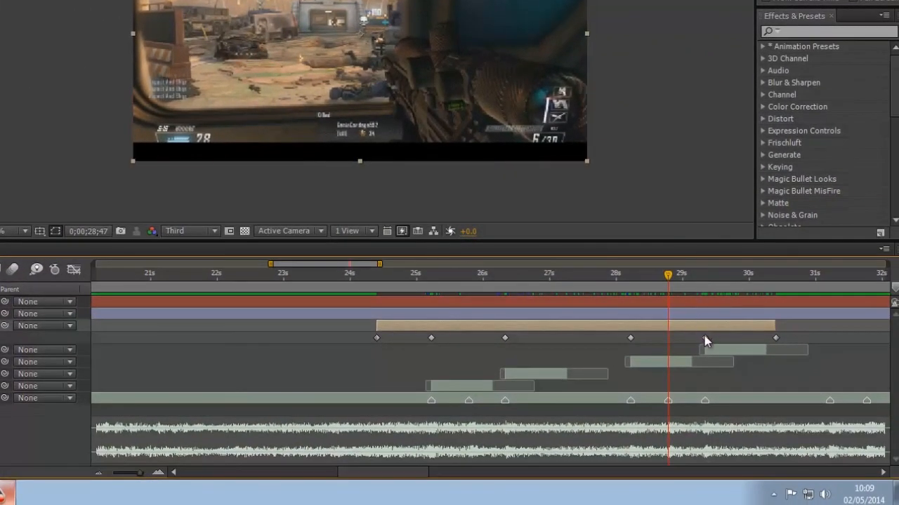
- Move the fourth gunshot and end Time Remap keyframes earlier together, placing the gunshot keyframe on the marker at 0;00;28;47
drag(705, 338, 676, 341)
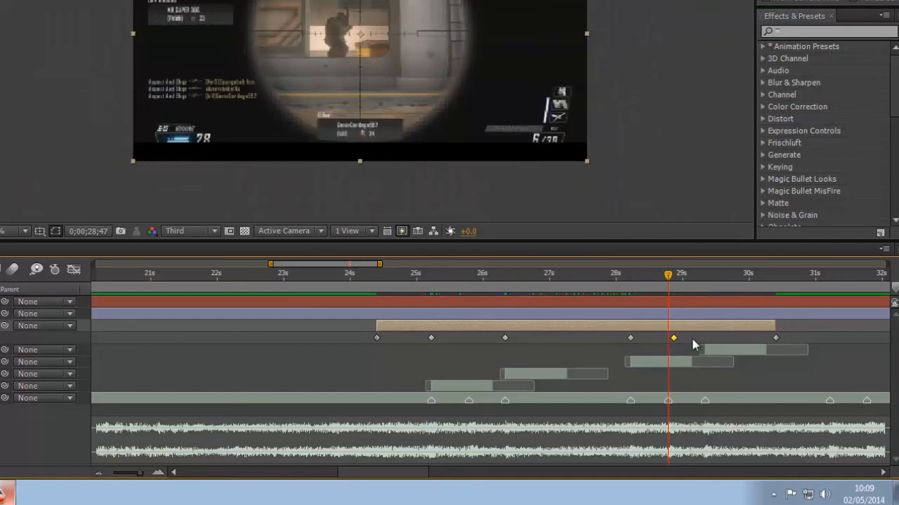
key(ctrl+z)
click(777, 339)
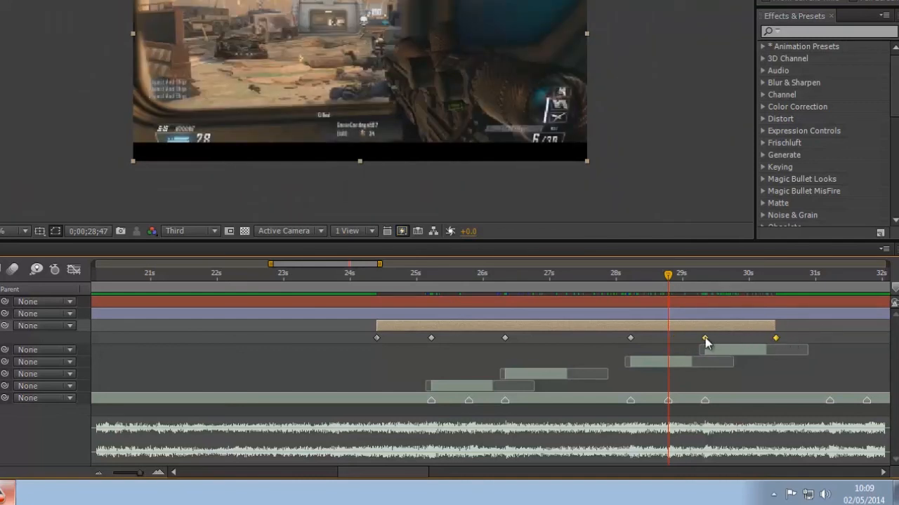
drag(705, 338, 669, 343)
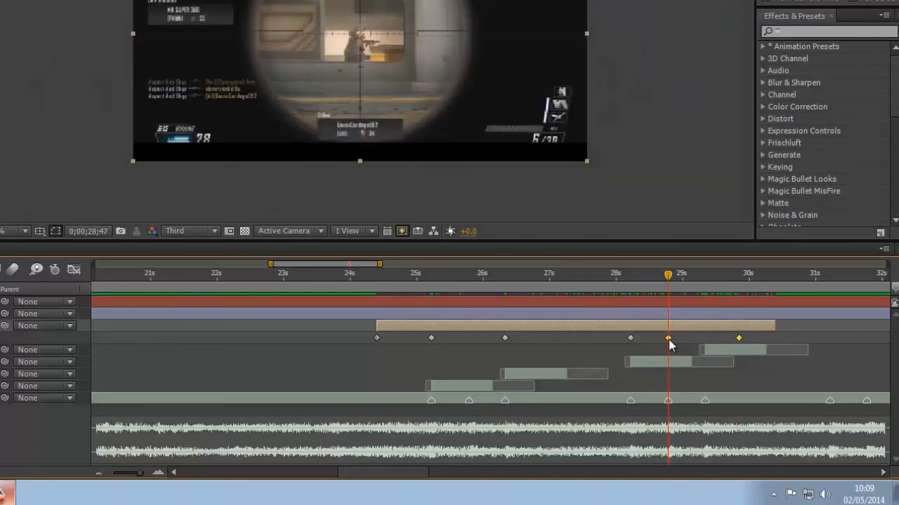
- Move the first Ballista.mp3 layer's in point to 0;00;28;47 and trim the Ehqz Opener layer's end to its last keyframe
click(726, 354)
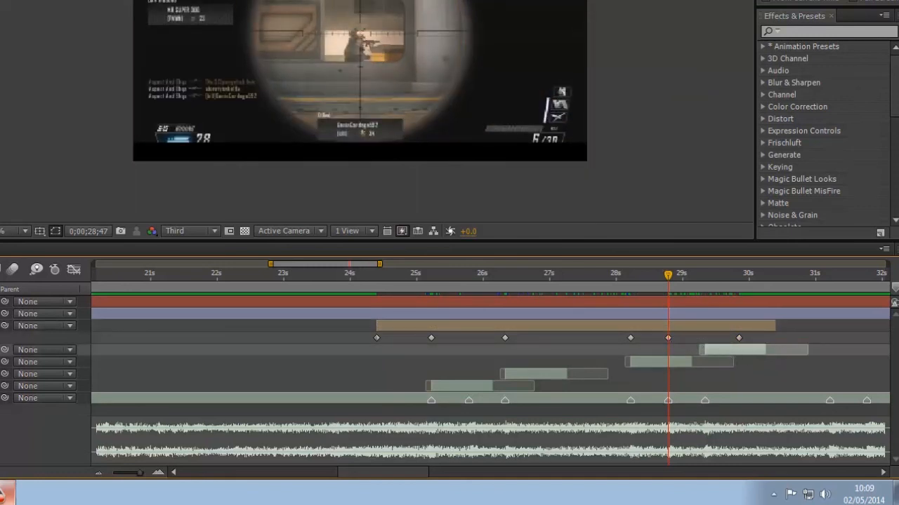
key(bracketleft)
drag(781, 329, 743, 327)
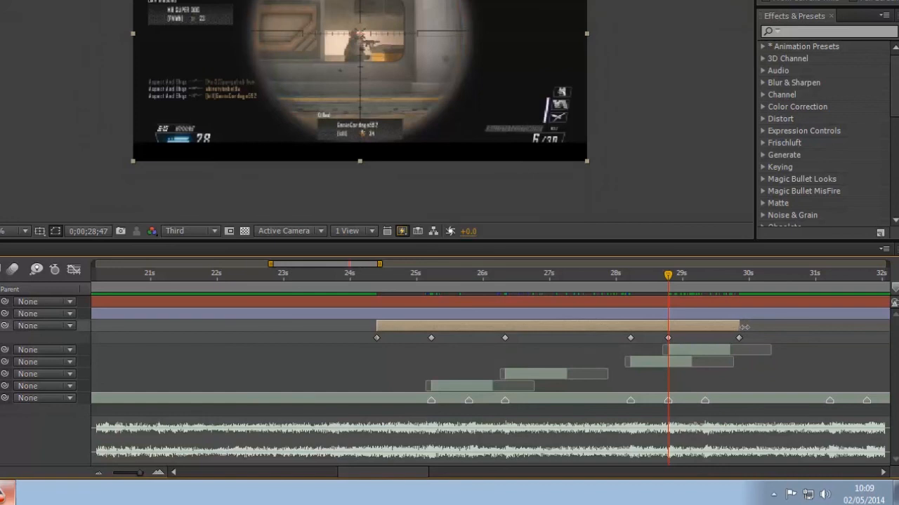
click(710, 371)
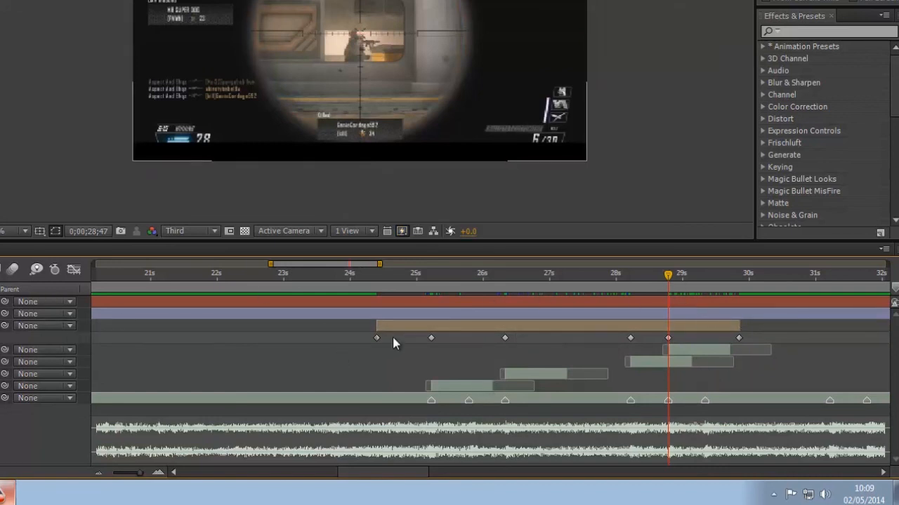
- Review the retimed Ehqz Opener clip against the music's beat markers up to the marker at 0;00;31;13
drag(376, 281, 704, 294)
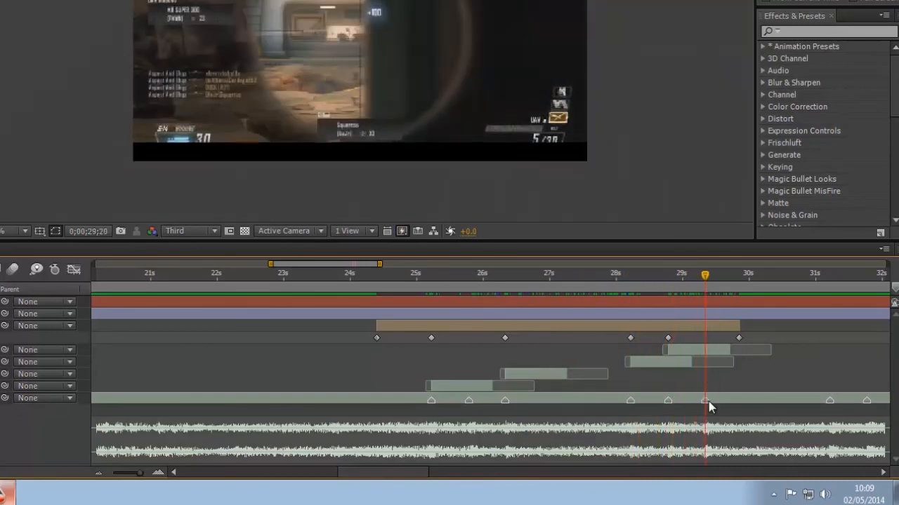
drag(831, 275, 827, 274)
click(837, 402)
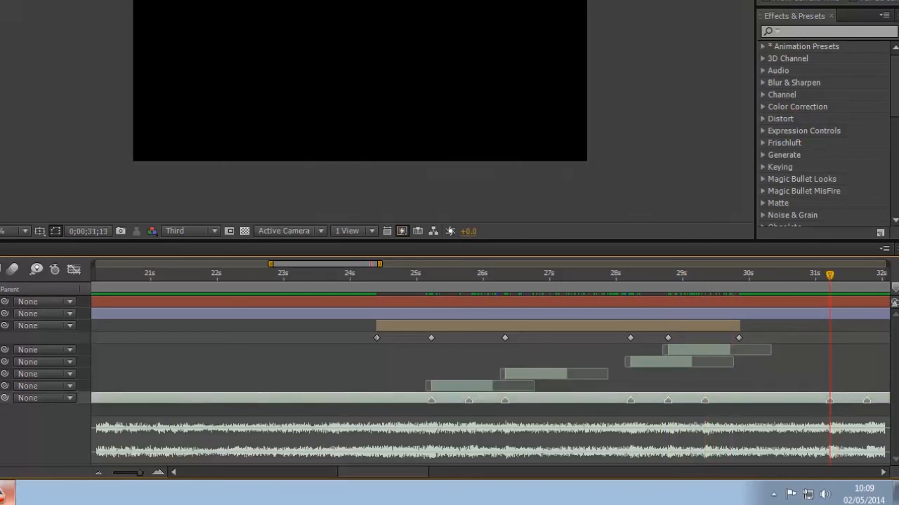
click(98, 474)
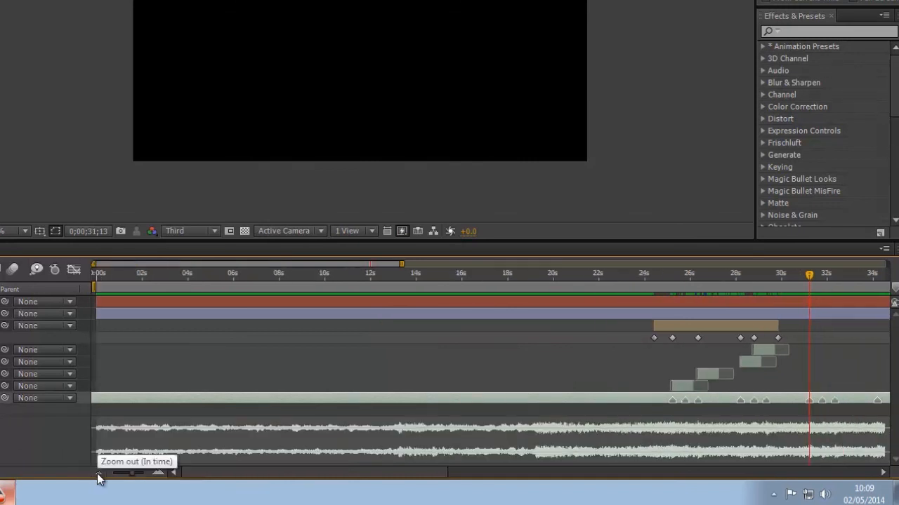
click(8, 500)
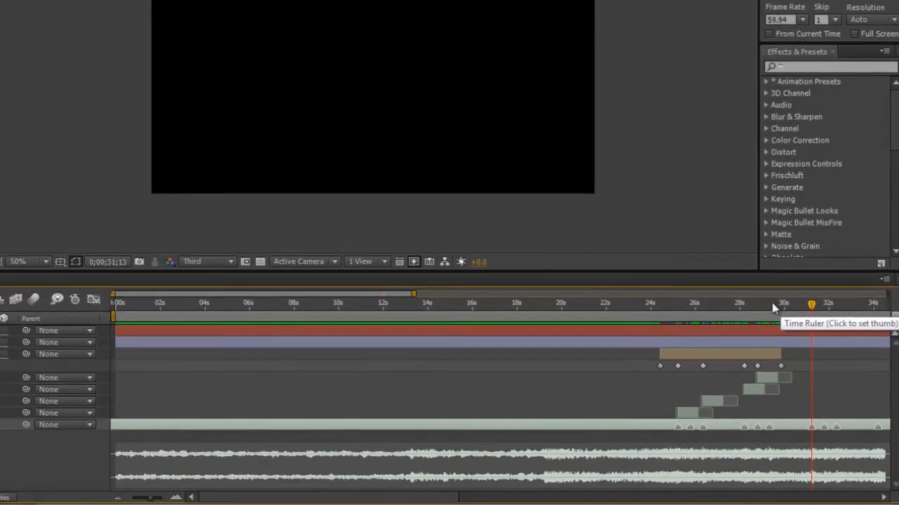
drag(772, 305, 808, 297)
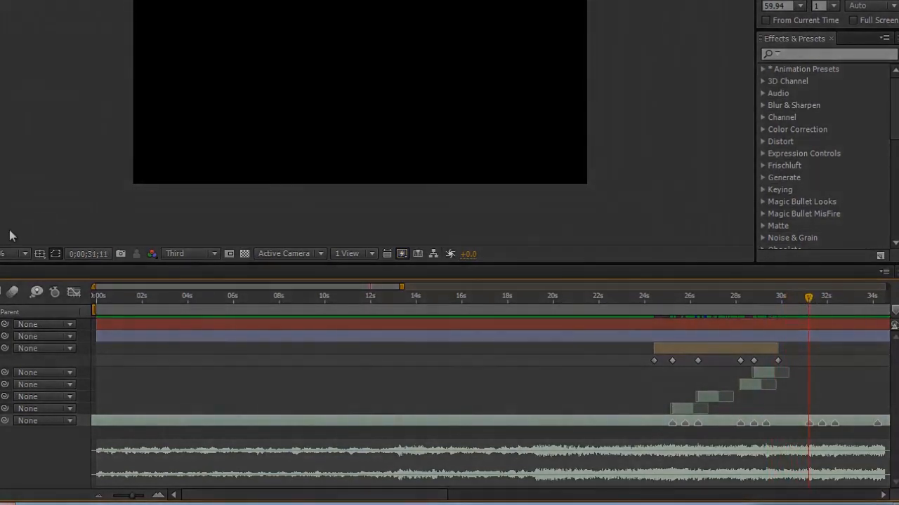